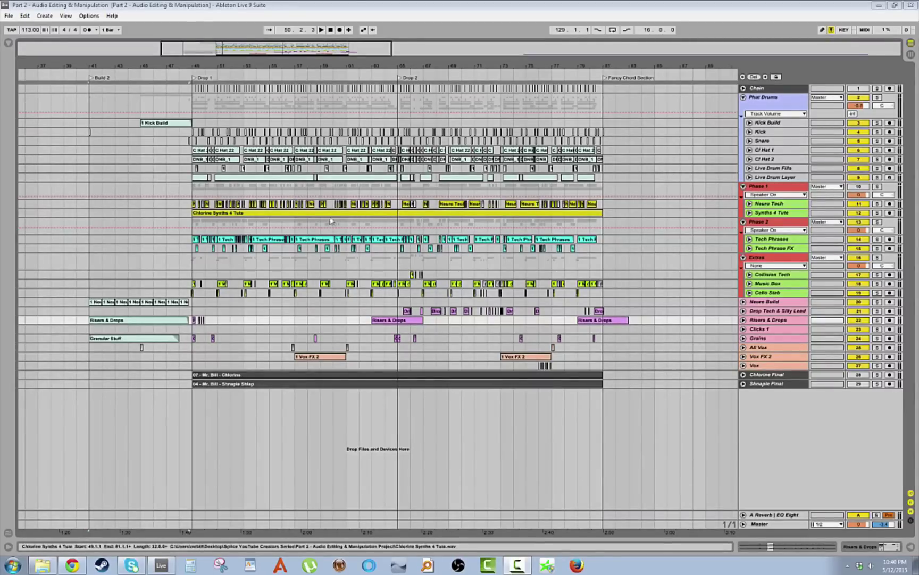
Unfold the Neuro Tech track to view its clips and automation lanes, and fold it again
left_click(194, 251)
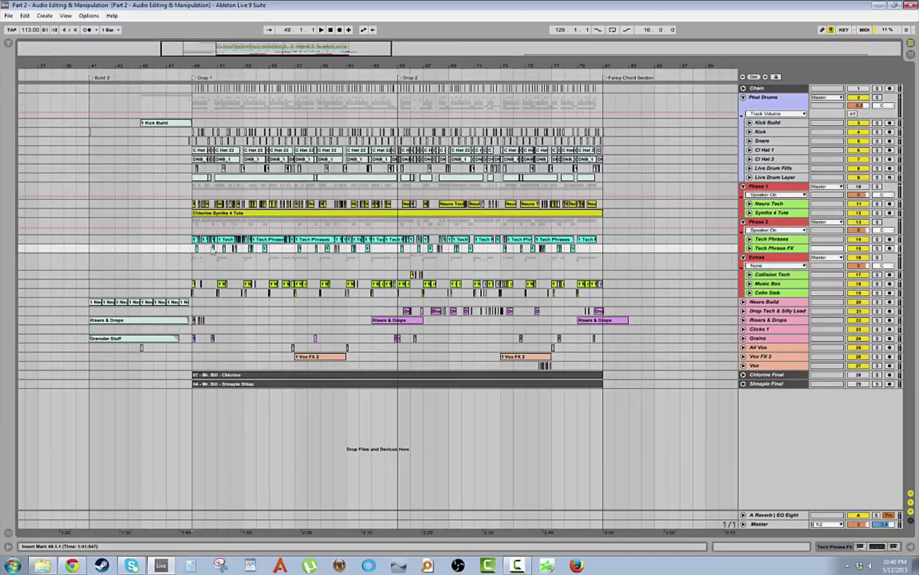
left_click(750, 203)
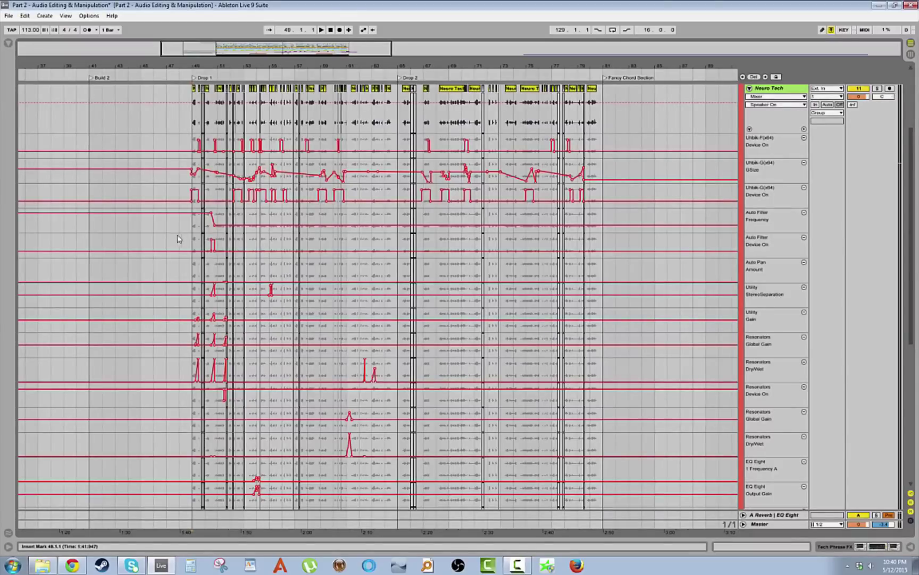
left_click(750, 89, "alt")
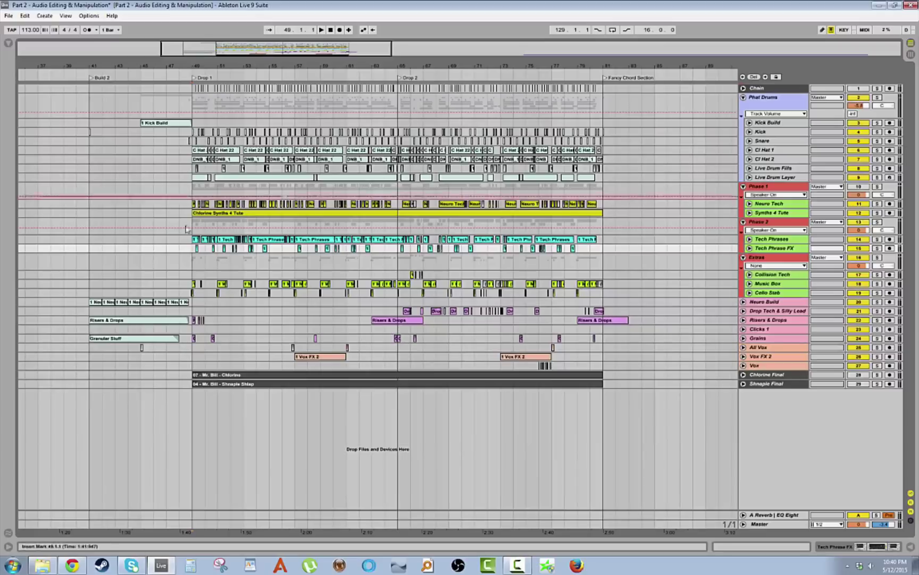
Play the arrangement from bar 45 and check the Master track's effect chain
left_click(96, 259)
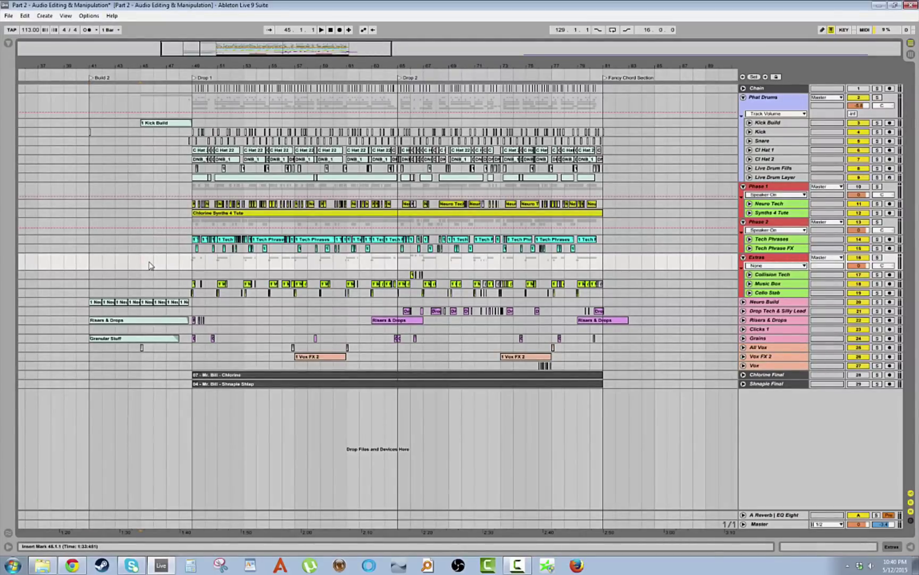
key("space")
double_click(760, 524)
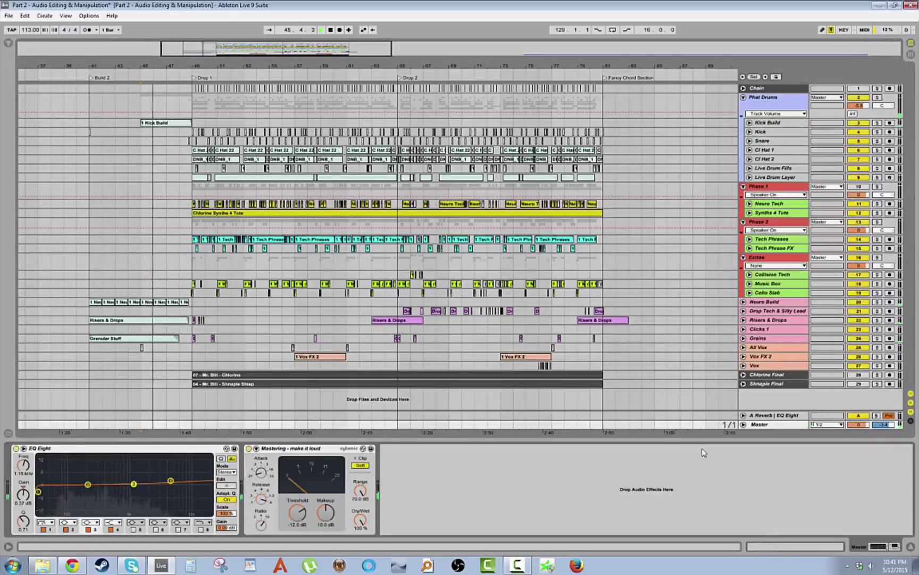
key("ctrl+alt+l")
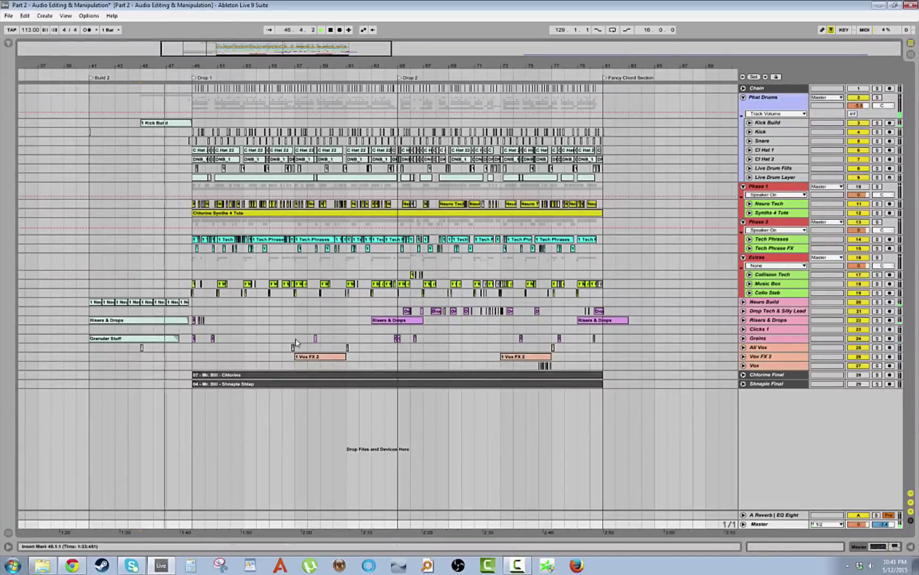
left_click(768, 383)
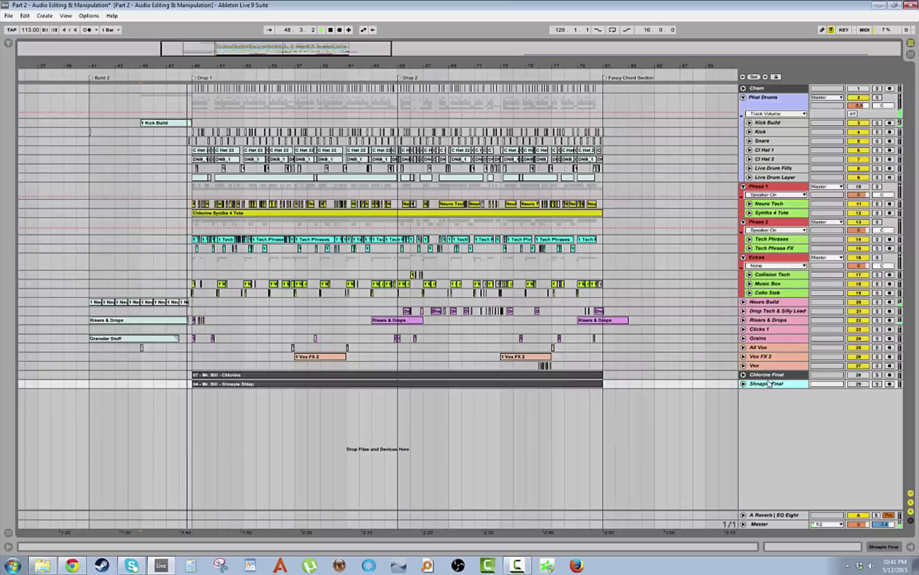
key("Delete")
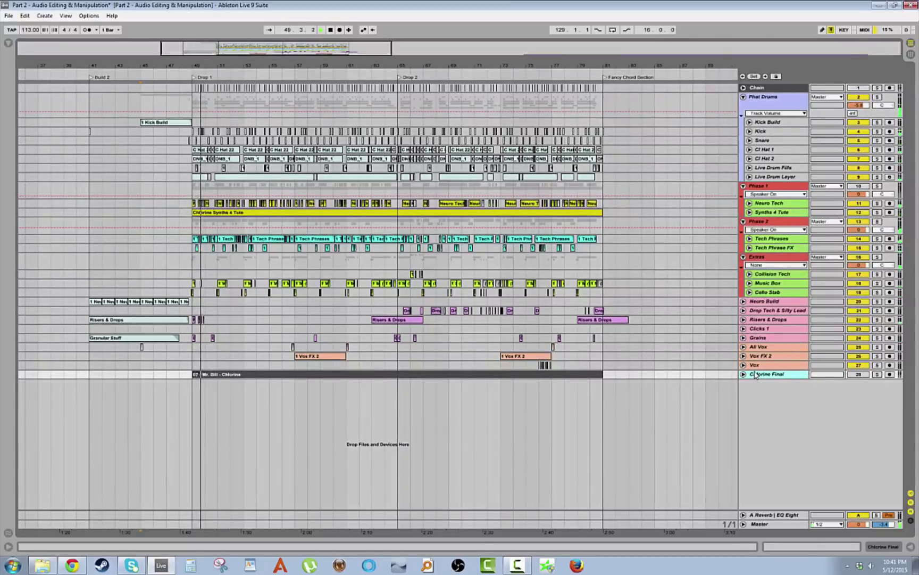
key("ctrl+z")
Examine the Neuro Tech track's clips and automation up close around bar 57 during playback, and return to the track overview
left_click(224, 311)
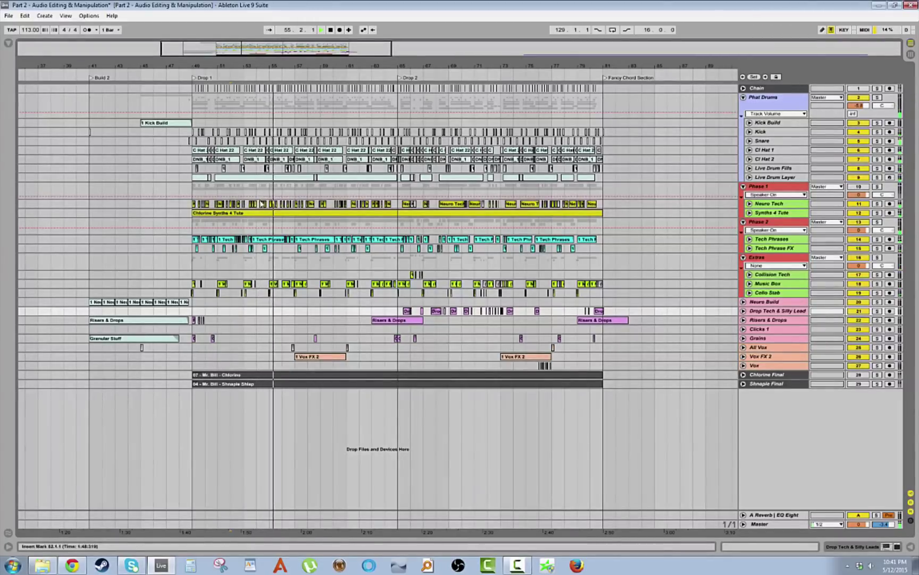
left_click(750, 204)
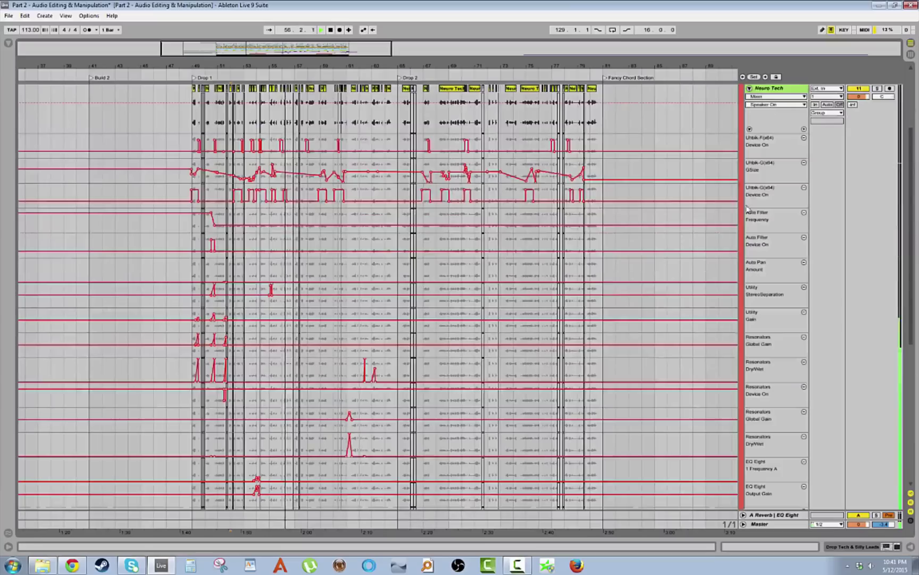
left_click_drag(295, 65, 302, 199)
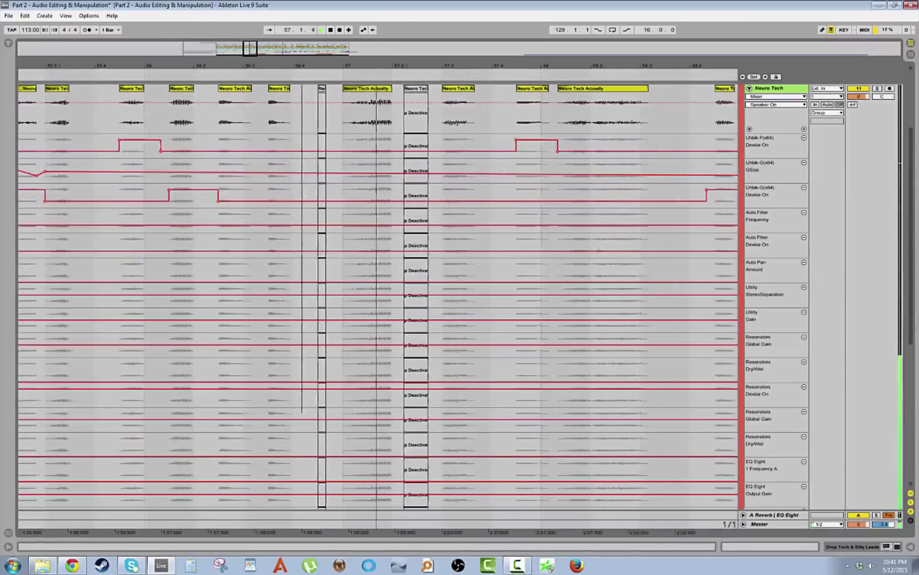
left_click_drag(302, 413, 319, 77)
left_click(750, 89)
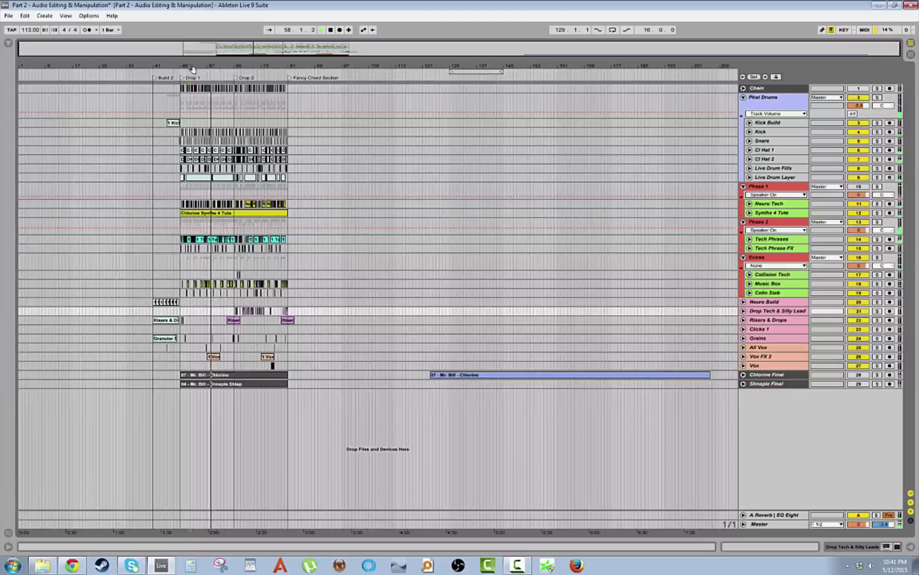
left_click_drag(193, 69, 405, 238)
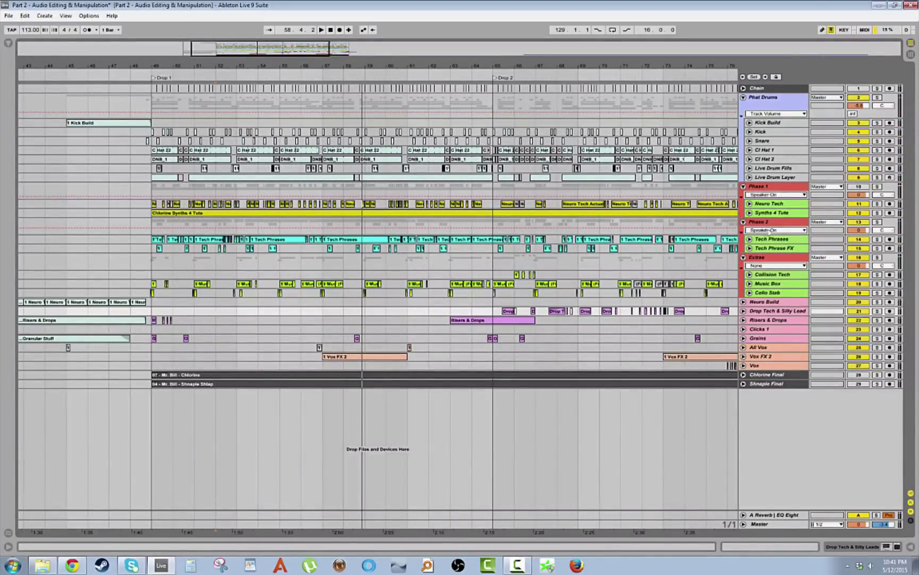
Insert a new audio track below Synths 4 Tute in the Phase 1 group
left_click(774, 187)
left_click(769, 206)
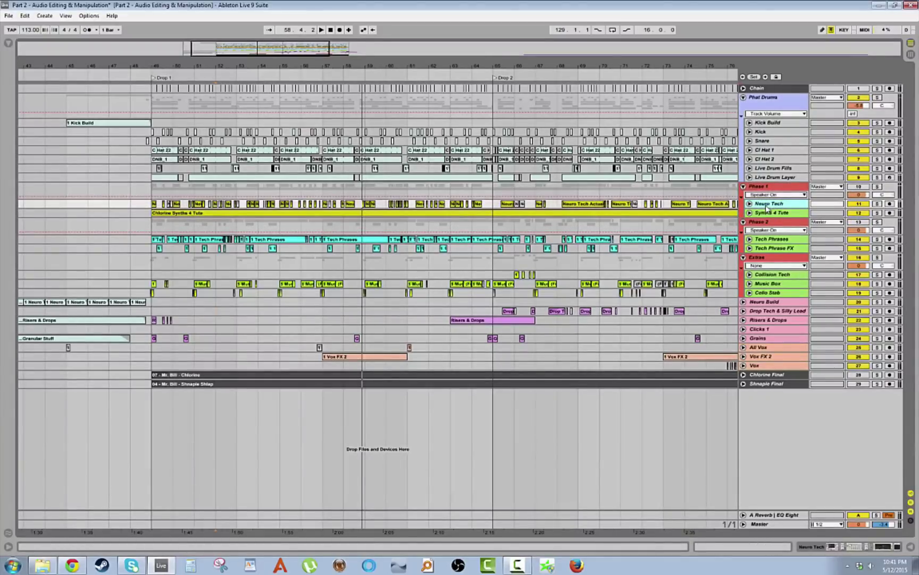
left_click(767, 214)
key("ctrl+t")
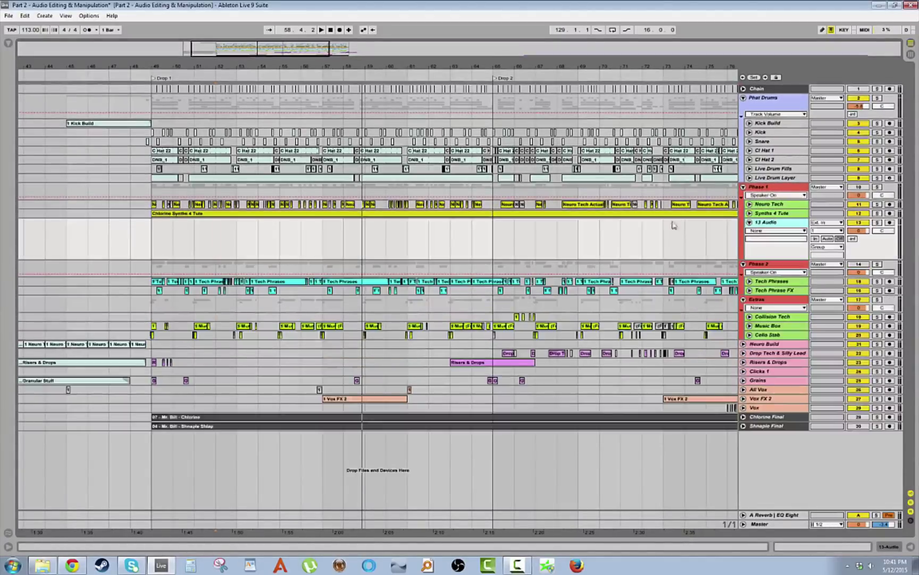
Show the browser and expand the Mr. Bill - Live Stream Basses folder in the Toolbox place
left_click(7, 45)
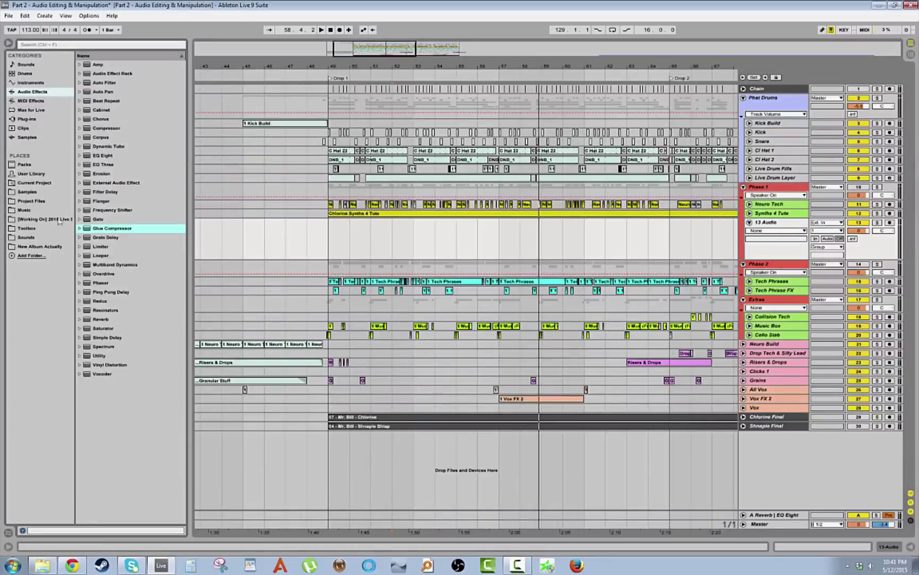
left_click(30, 227)
scroll(134, 257, "down", 1)
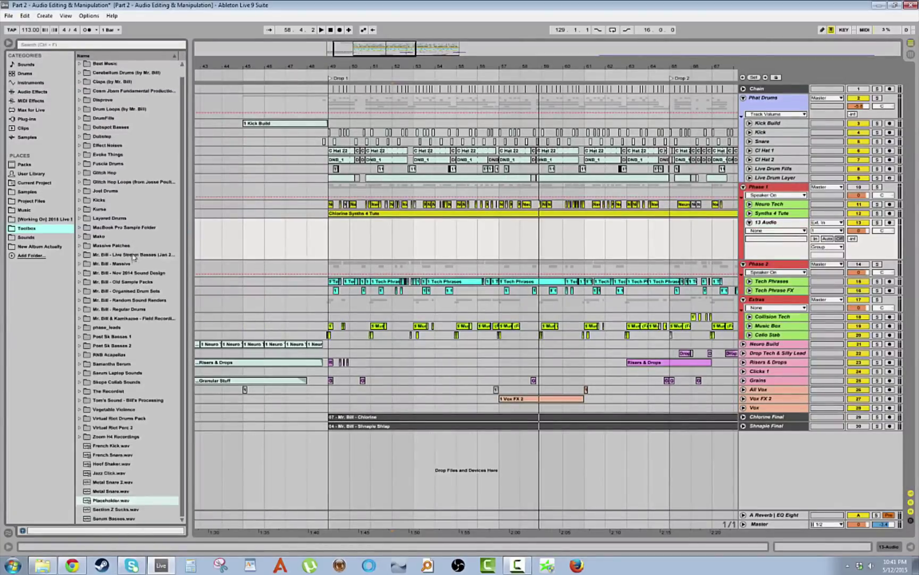
double_click(86, 255)
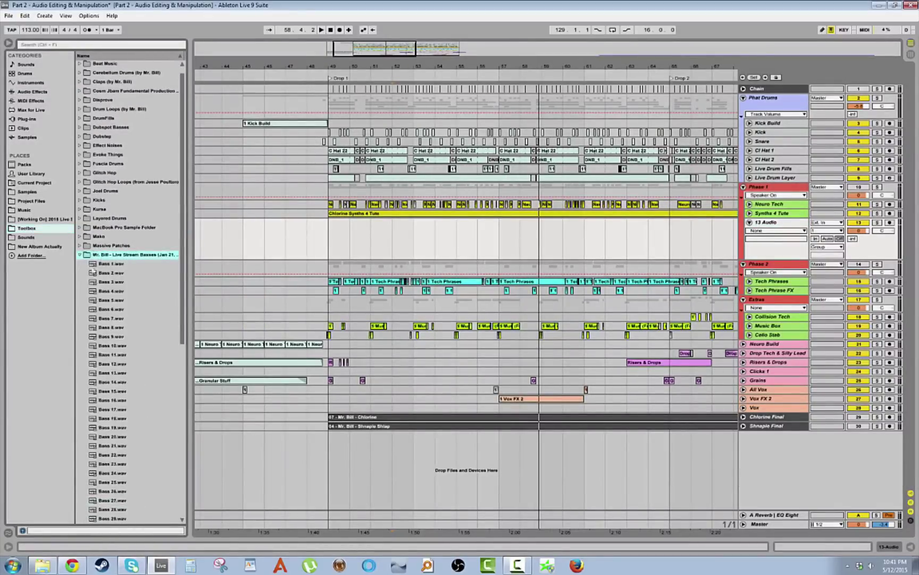
scroll(111, 255, "down", 4)
Preview several bass samples from the folder, including Bass 6.wav, Bass 12.wav, Bass 16.wav and Bass 22.wav
left_click(112, 210)
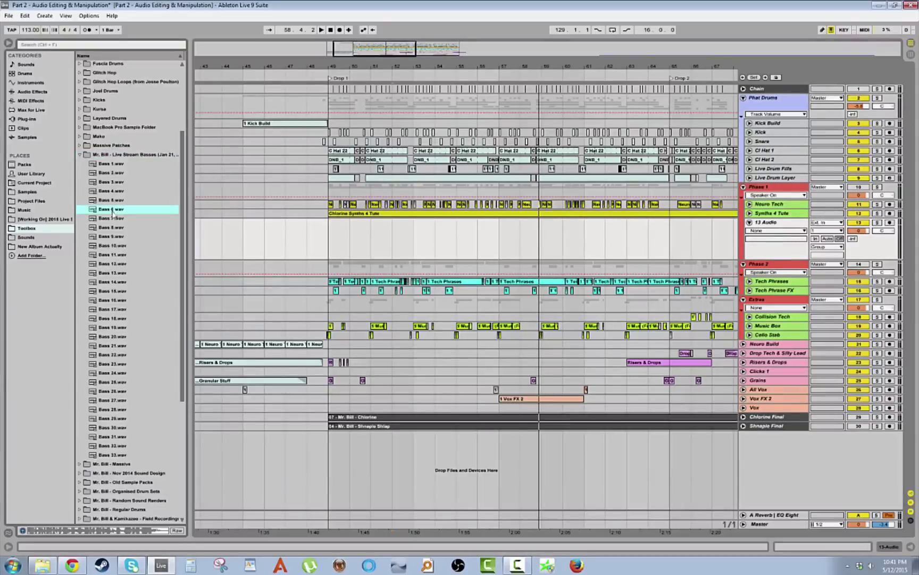
left_click(124, 264)
left_click(123, 300)
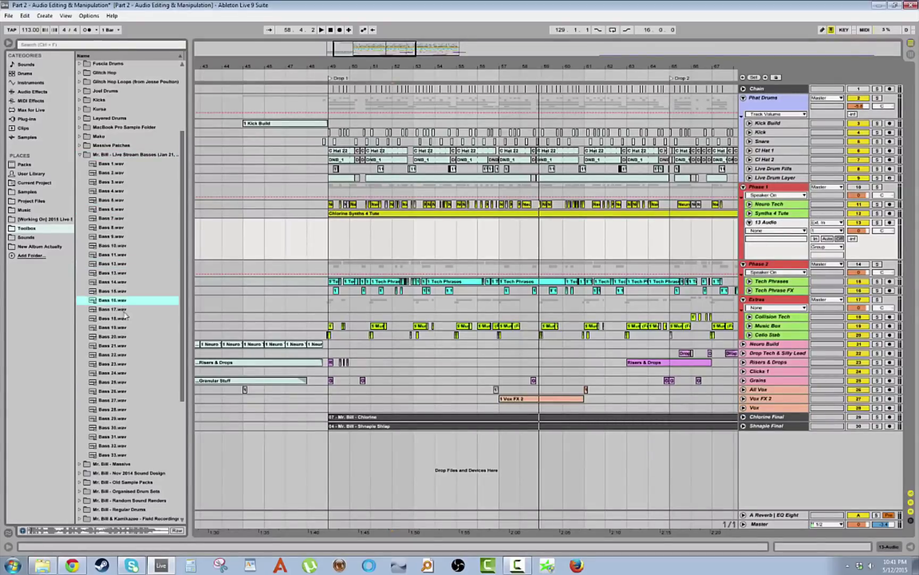
left_click(120, 356)
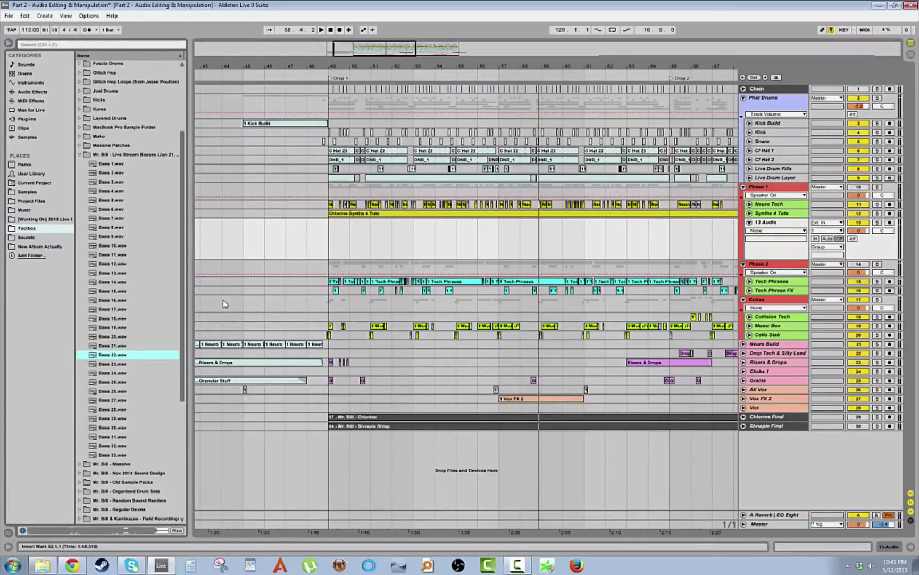
Place the Bass 1.wav sample on the new audio track at bar 49 and lower the clip's gain
left_click(331, 241)
key("plus")
key("plus")
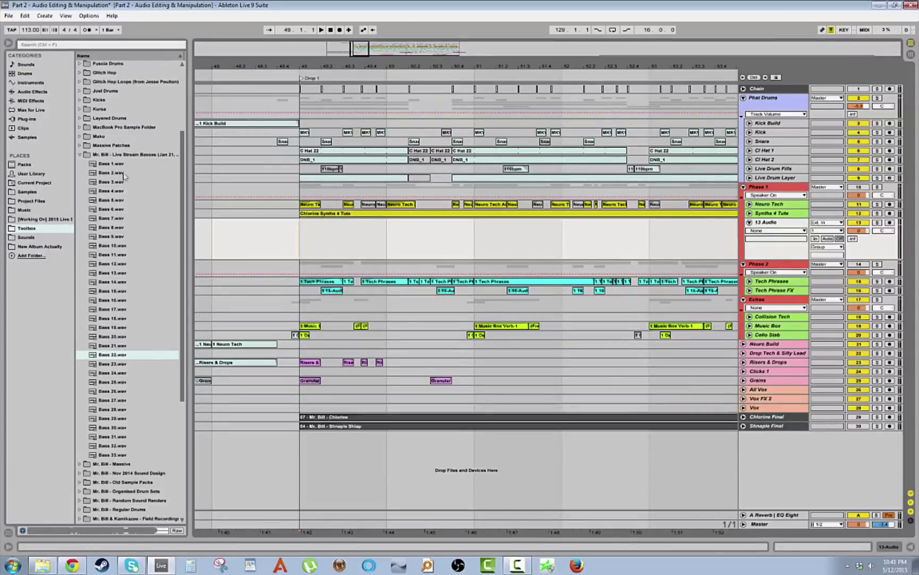
left_click_drag(112, 163, 319, 240)
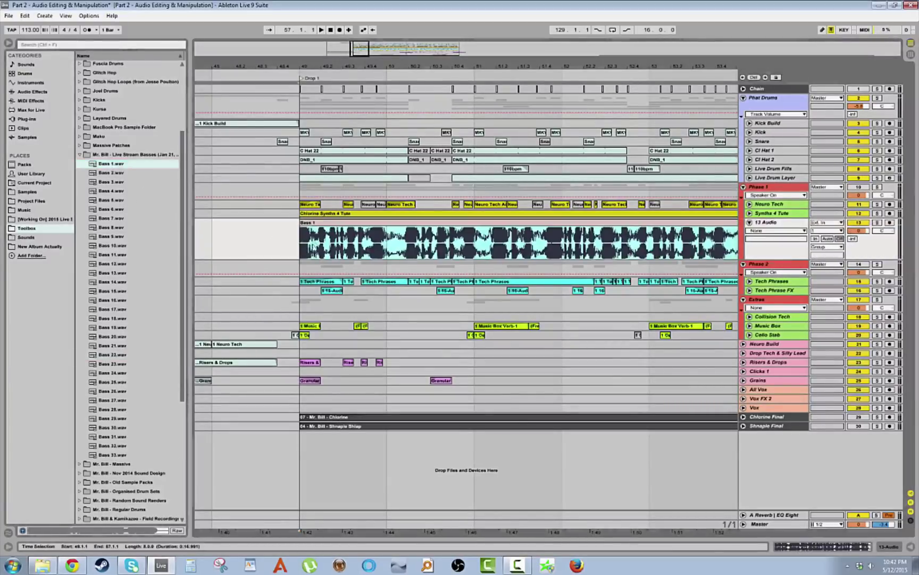
double_click(341, 224)
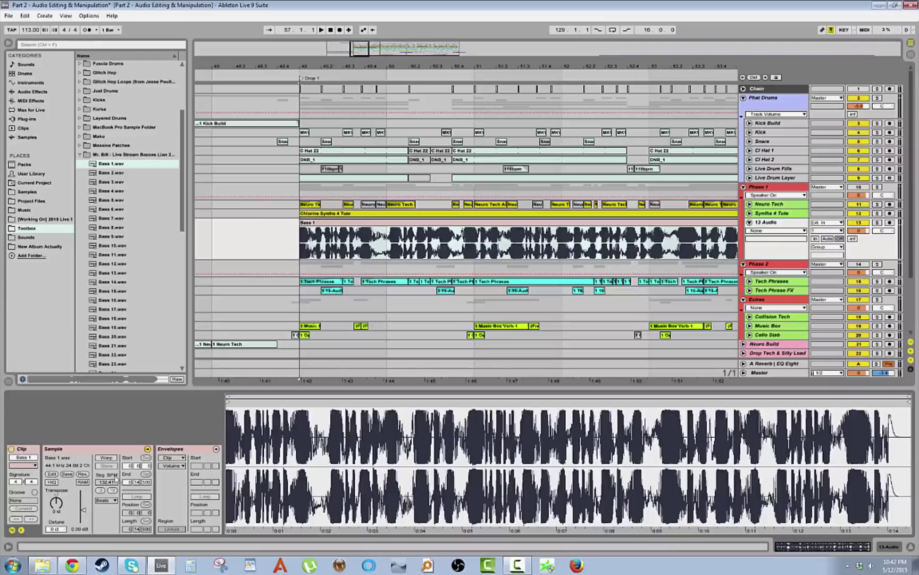
left_click_drag(84, 510, 83, 513)
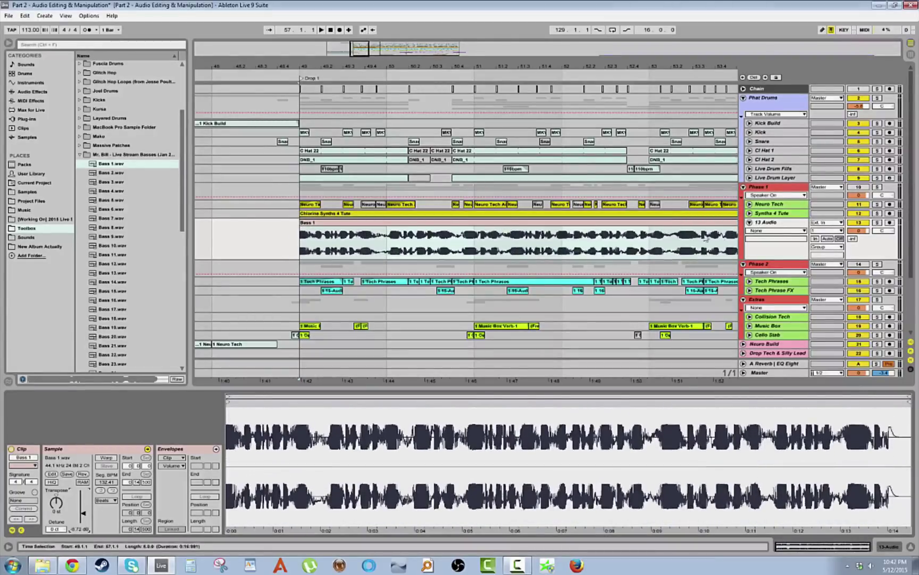
Deactivate the Synths 4 Tute and Neuro Tech tracks and lower the new audio track's volume during playback from bar 49
left_click(858, 213)
left_click(858, 205)
left_click(859, 187)
key("space")
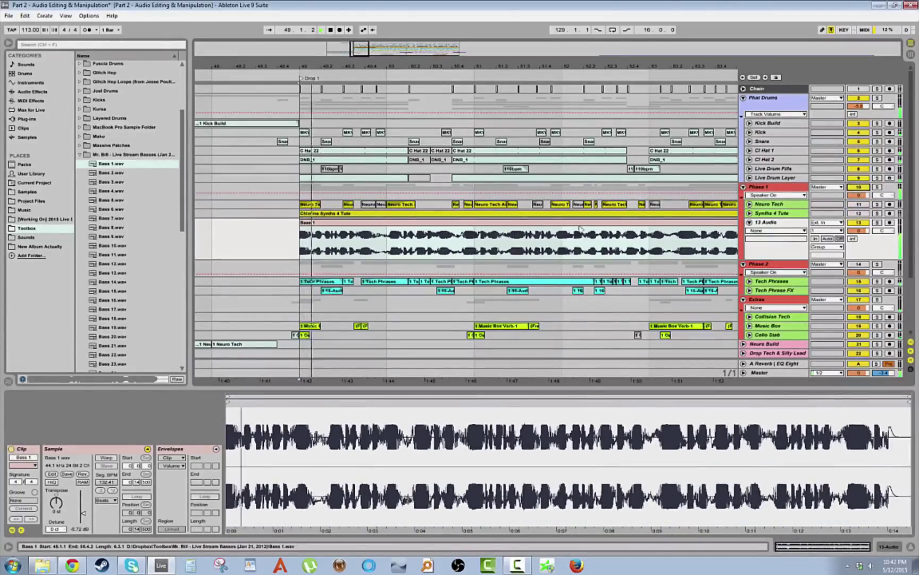
left_click_drag(855, 231, 852, 255)
key("space")
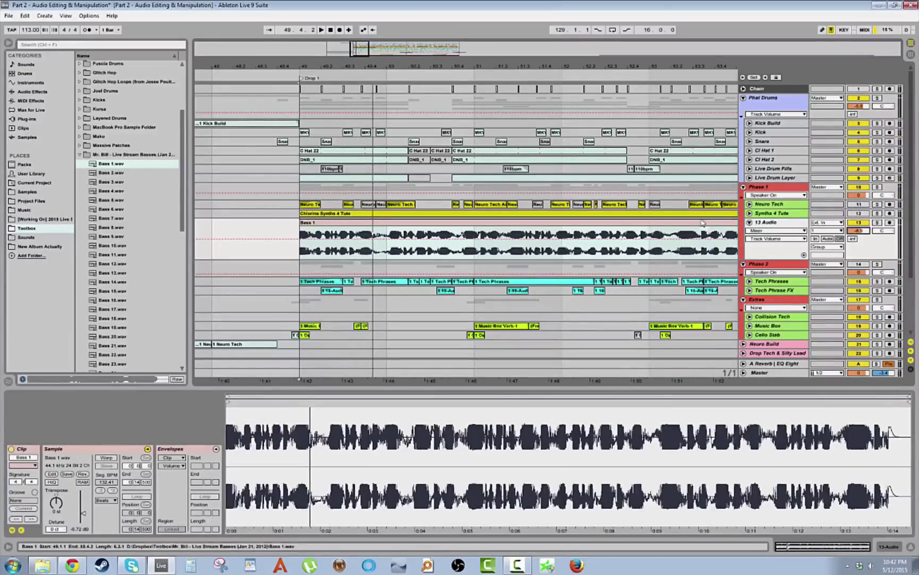
Compare playback of the drop from bar 49 with the new bass track muted and reactivated
left_click(861, 221)
left_click(858, 264)
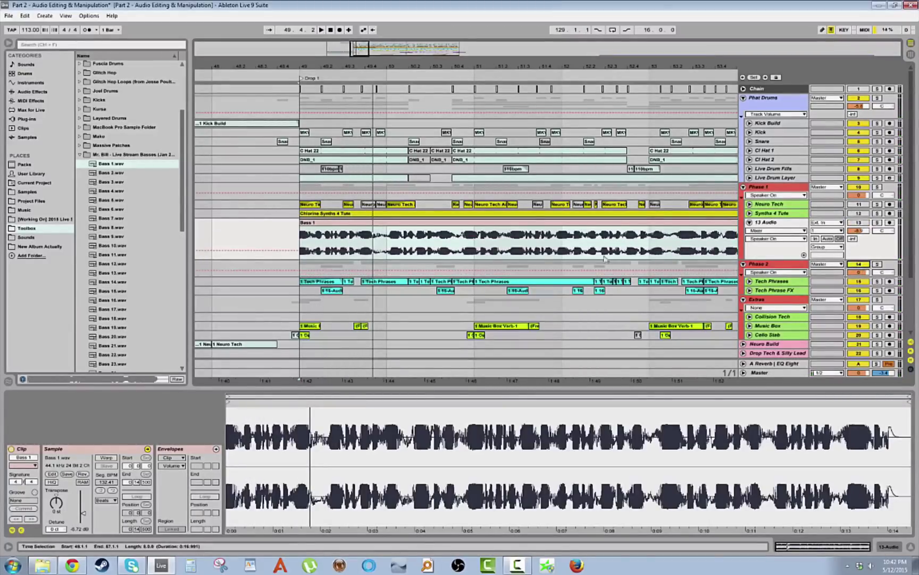
left_click(305, 267)
key("space")
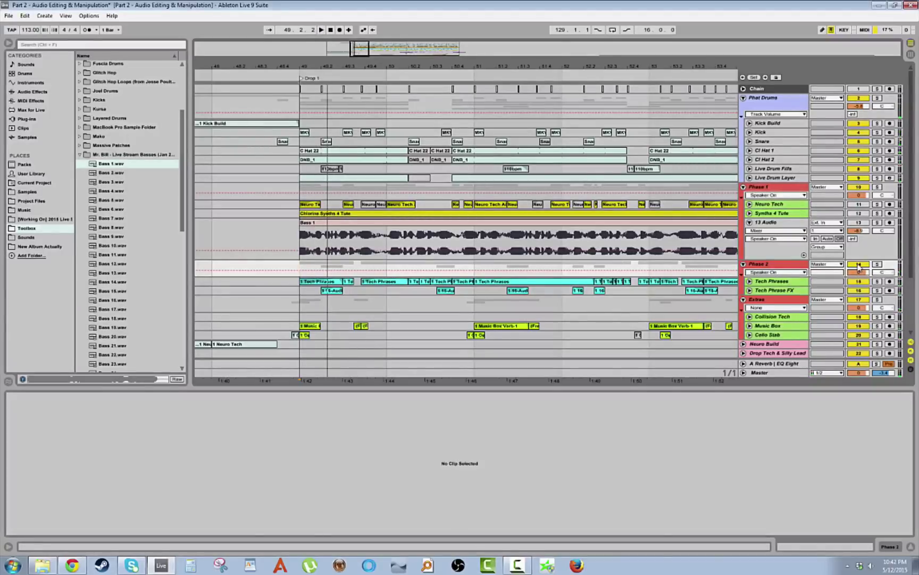
left_click(859, 266)
left_click(631, 221)
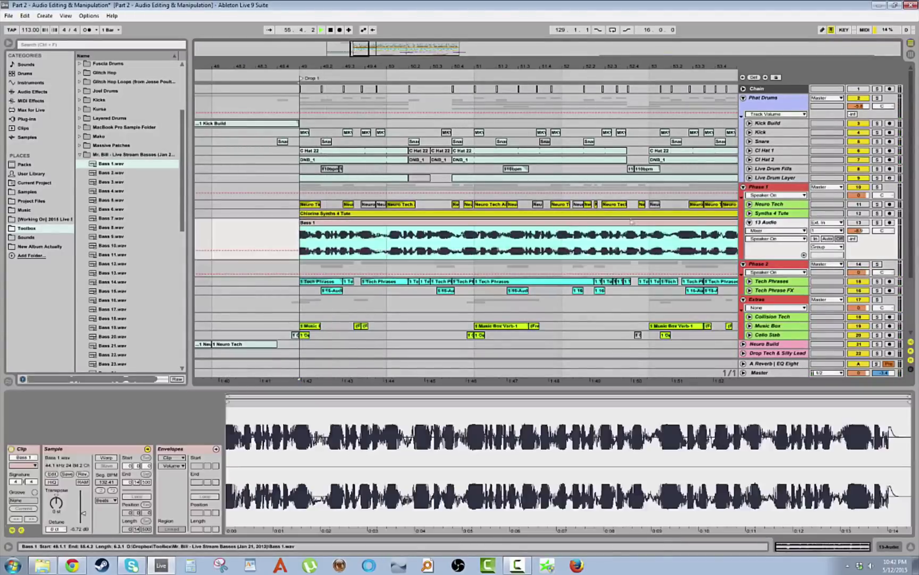
key("space")
left_click(858, 222)
key("space")
key("space")
Solo the new bass track and listen to it from bar 49
left_click(878, 223)
key("space")
key("space")
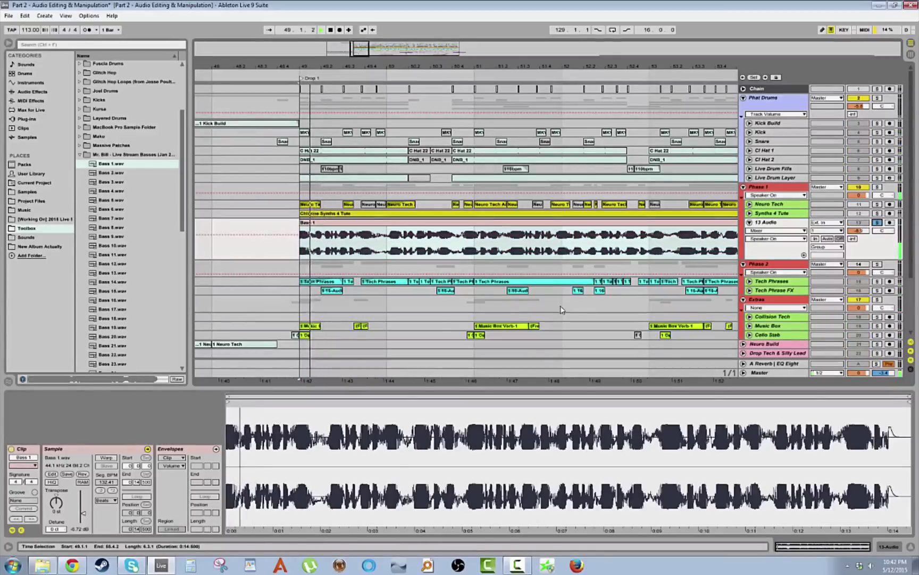
key("space")
Move the Bass 1 clip's start marker to about 52 ms into the sample and audition the new start
mouse_move(229, 401)
left_mouse_down()
mouse_move(229, 423)
mouse_move(236, 404)
mouse_move(283, 400)
mouse_move(244, 401)
left_mouse_up()
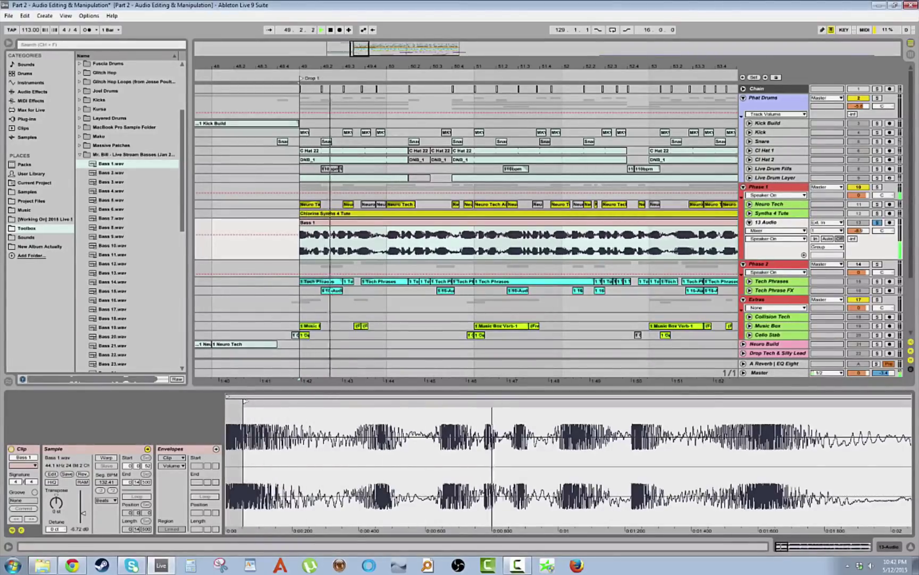
key("space")
key("space")
key("space")
key("space")
key("space")
Set the arrangement grid to 1/16 triplets and split the Bass 1 clip one grid step before beat 2 of bar 49
left_click_drag(296, 67, 297, 91)
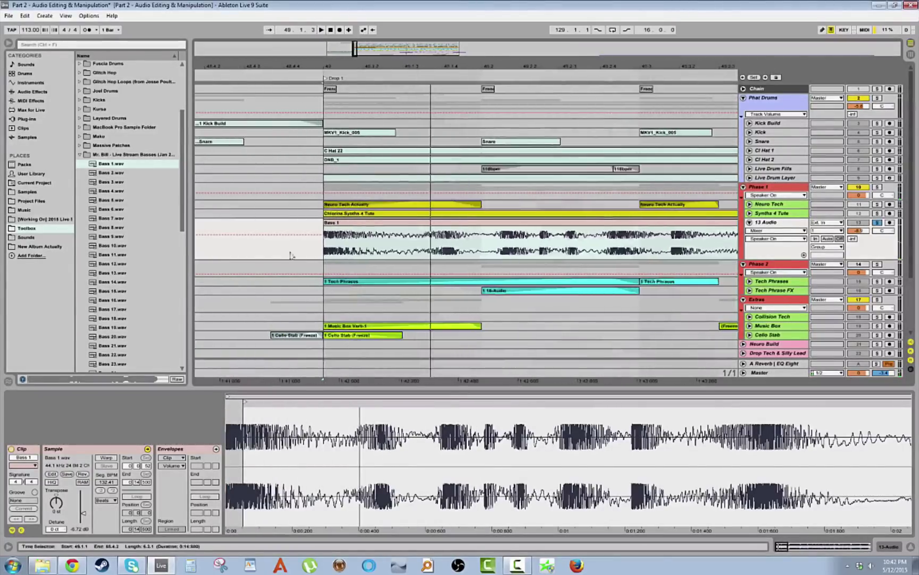
right_click(289, 257)
left_click(356, 339)
left_click(449, 247)
key("ctrl+e")
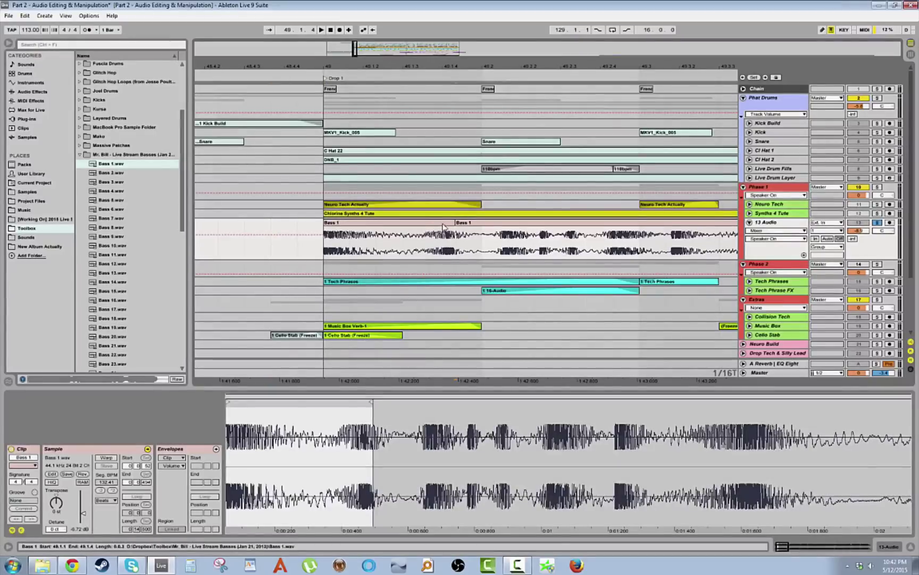
Shift the first Bass 1 slice one grid step earlier and trim its start back to bar 49
left_click_drag(443, 224, 417, 223)
left_click_drag(297, 223, 324, 222)
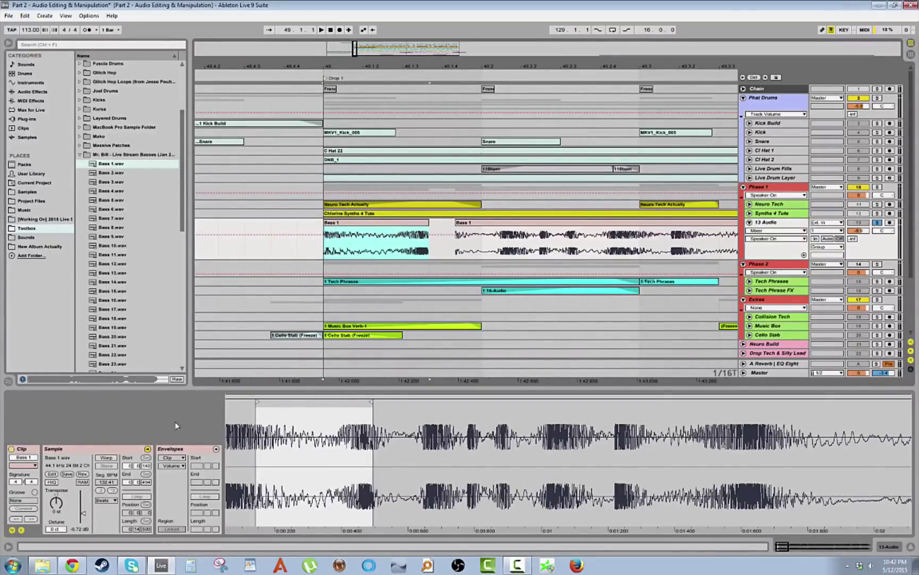
Try reversing the first Bass 1 slice and listen to the result
left_click(82, 474)
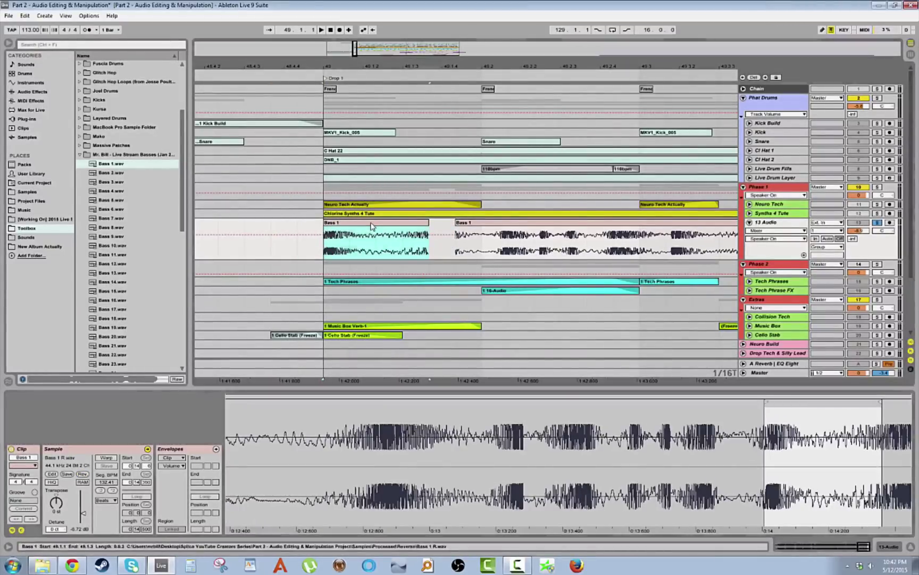
key("space")
key("space")
Restore the unsplit Bass 1 clip at bar 49, then move its start marker to about 2.53 s and audition it
left_click(456, 225)
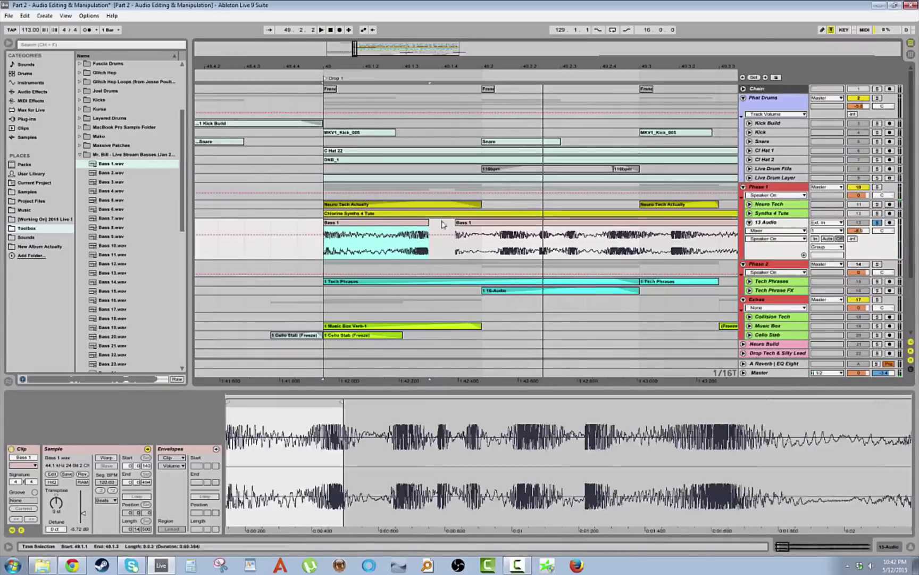
left_click_drag(430, 224, 324, 224)
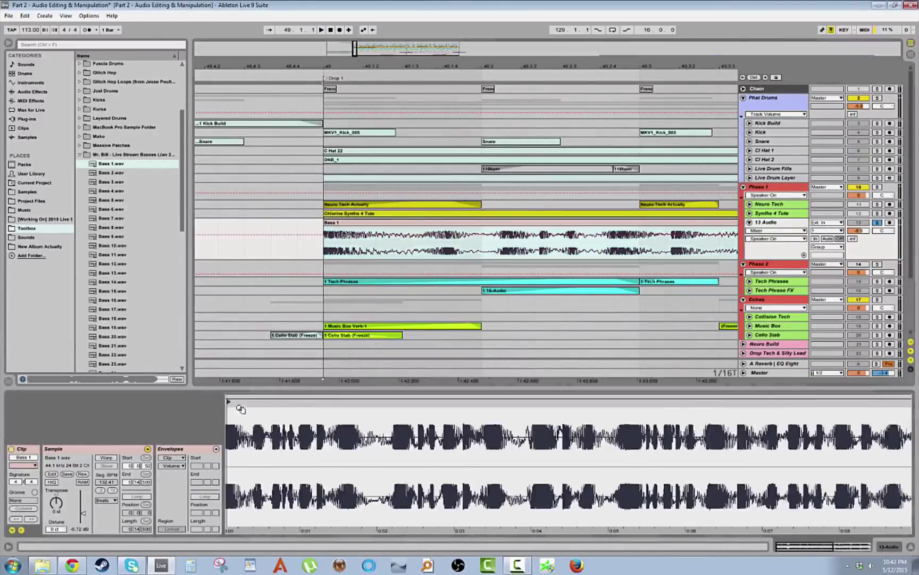
left_click_drag(239, 404, 419, 400)
key("space")
key("space")
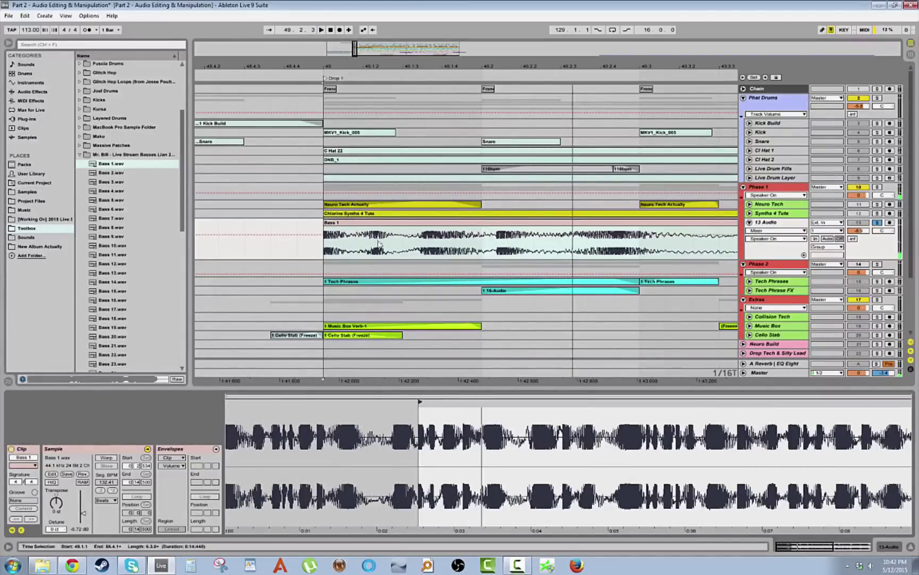
Split the Bass 1 clip at beat 2 of bar 49, delete the part after the split and audition the remaining slice
left_click(482, 242)
key("ctrl+e")
left_click(501, 226)
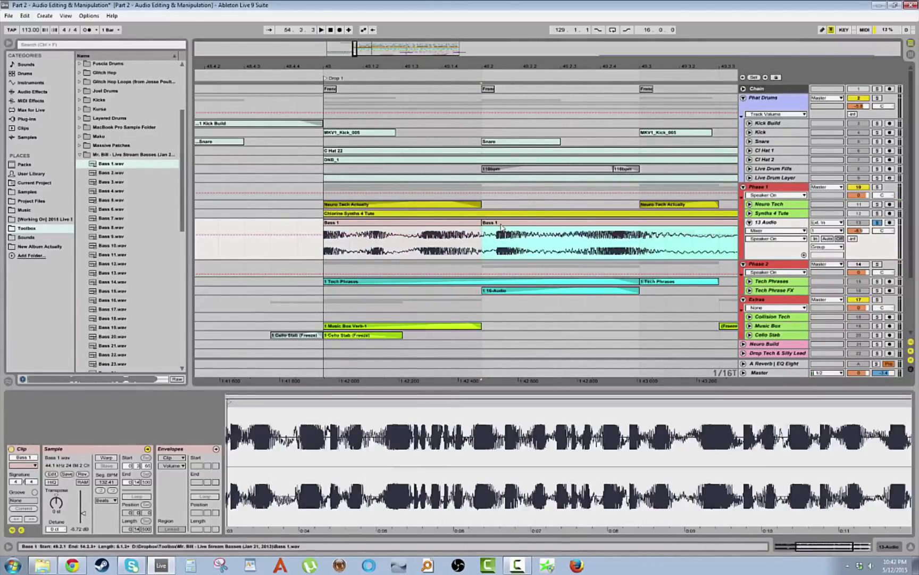
key("Delete")
mouse_move(480, 224)
left_mouse_down()
mouse_move(397, 224)
mouse_move(484, 225)
left_mouse_up()
key("space")
key("space")
key("space")
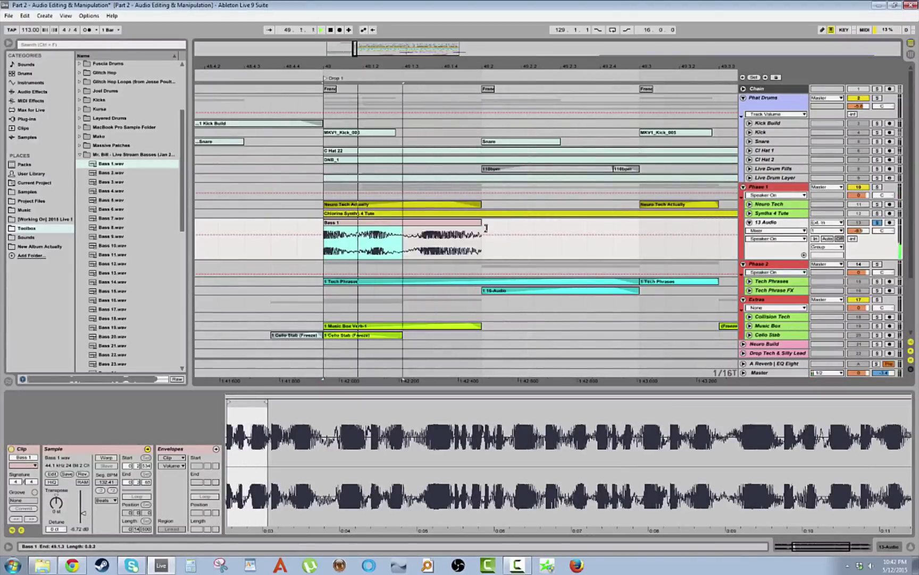
Try the arrangement grid at 1 bar, 1/16 triplets and 1/2 triplets
left_click(458, 223)
right_click(496, 232)
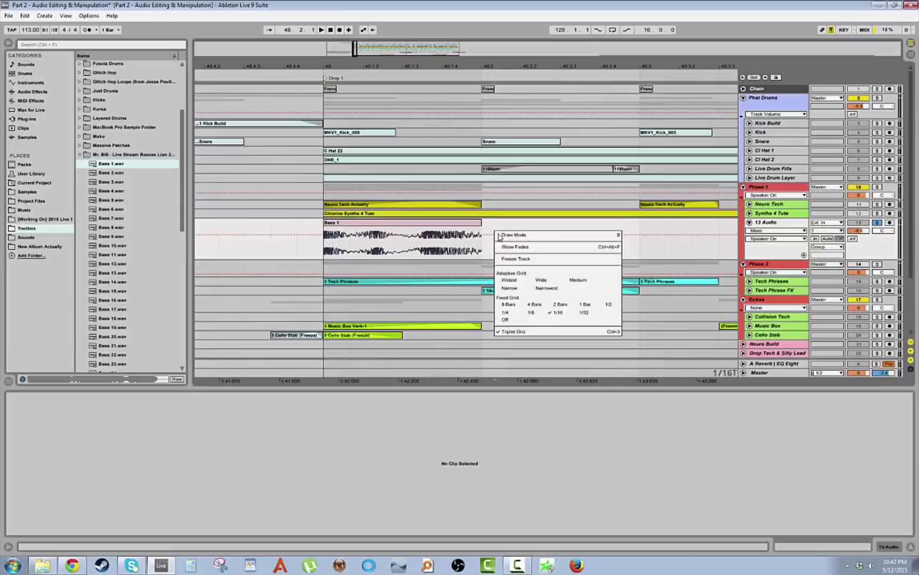
left_click(585, 305)
left_click(474, 235)
right_click(368, 249)
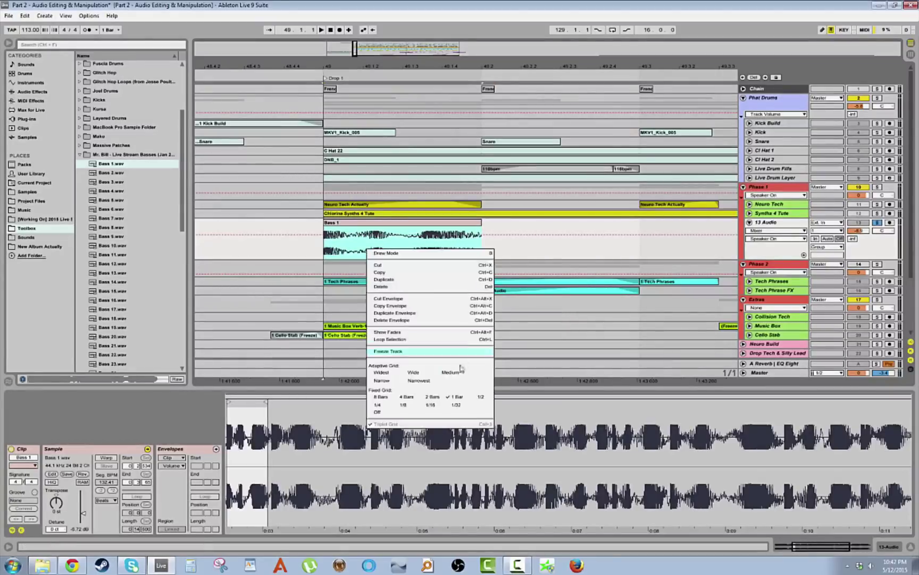
left_click(429, 404)
right_click(363, 248)
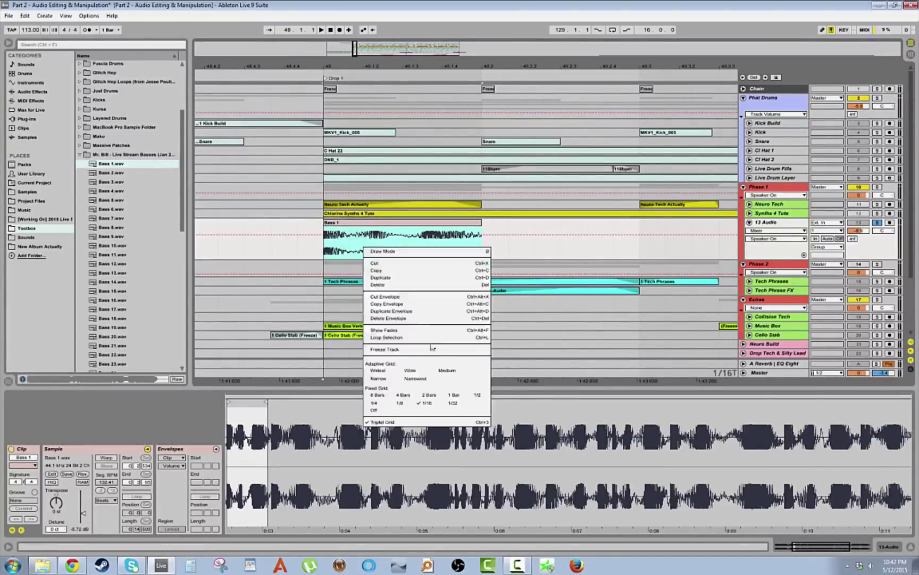
left_click(475, 395)
left_click(484, 251)
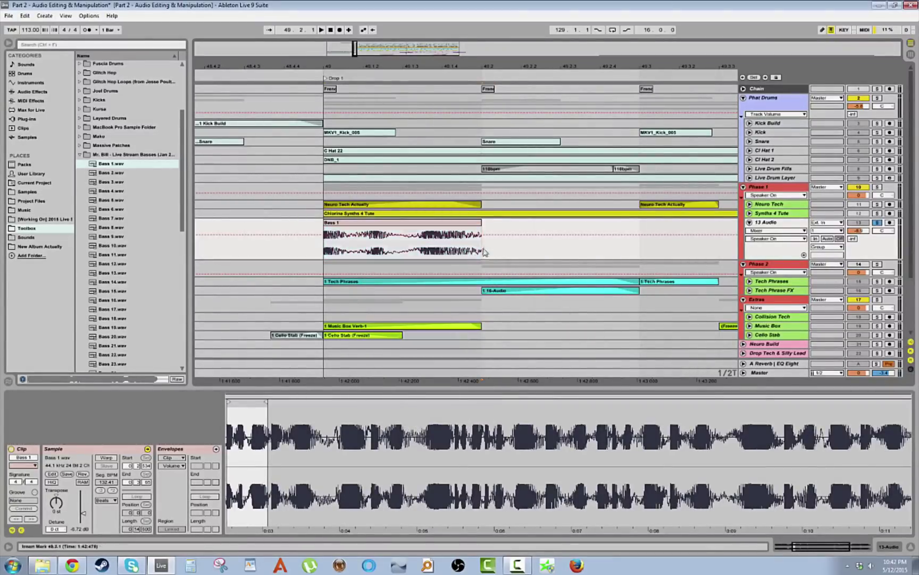
Set the arrangement grid to 1/4 with triplets off
right_click(520, 250)
left_click(539, 329)
right_click(534, 264)
left_click(551, 326)
left_click(481, 243)
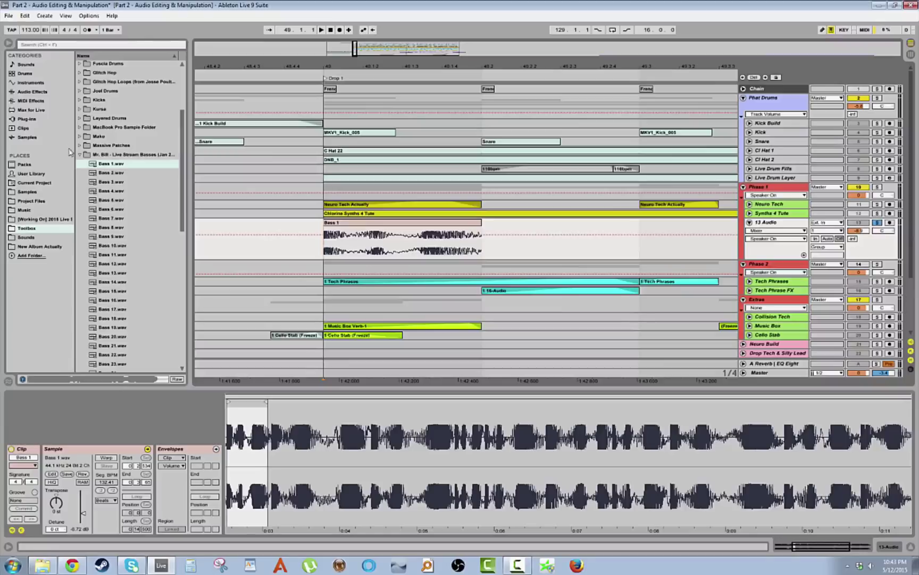
Place Placeholder.wav directly after the Bass 1 slice at beat 2 of bar 49 and extend Bass 1's end marker to the sample's end
left_click(83, 155)
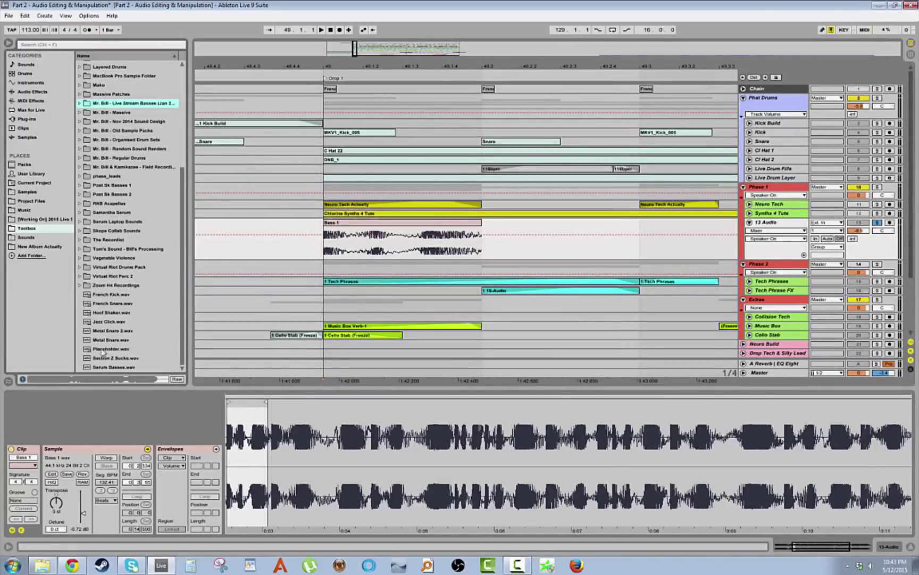
left_click_drag(102, 349, 487, 234)
left_click(401, 245)
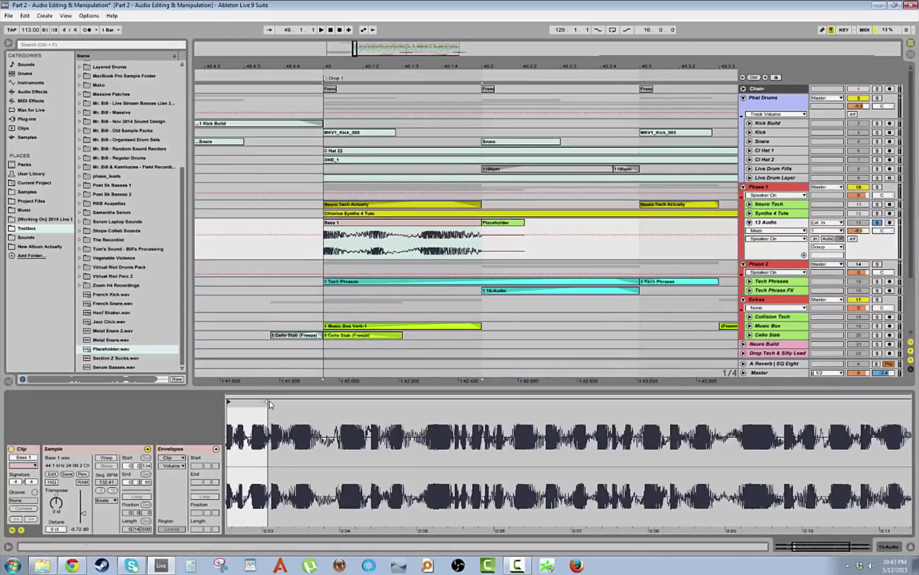
left_click_drag(269, 404, 361, 422)
mouse_move(493, 402)
left_mouse_down()
mouse_move(916, 417)
mouse_move(906, 402)
left_mouse_up()
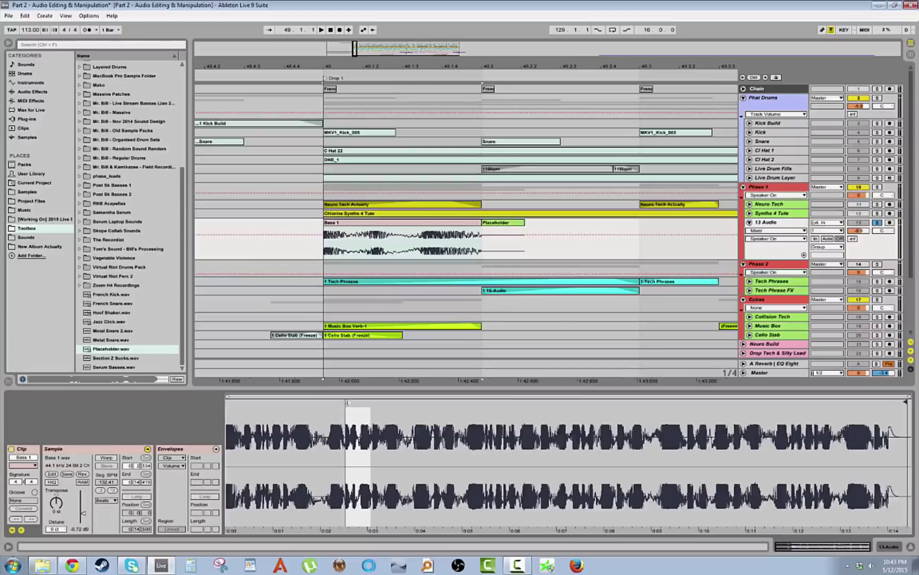
Move the Bass 1 slice's start marker by ear to about 8.30 s in the sample and unsolo the bass track
mouse_move(349, 402)
left_mouse_down()
mouse_move(664, 402)
mouse_move(633, 458)
left_mouse_up()
key("space")
mouse_move(642, 402)
left_mouse_down()
mouse_move(545, 401)
mouse_move(562, 452)
mouse_move(479, 494)
left_mouse_up()
key("space")
key("space")
left_click(875, 222)
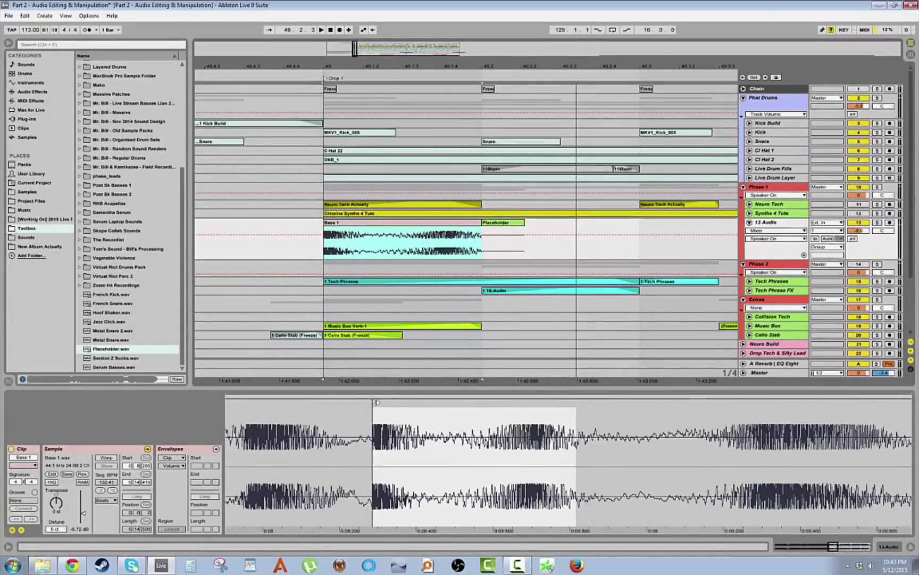
left_click_drag(376, 403, 387, 400)
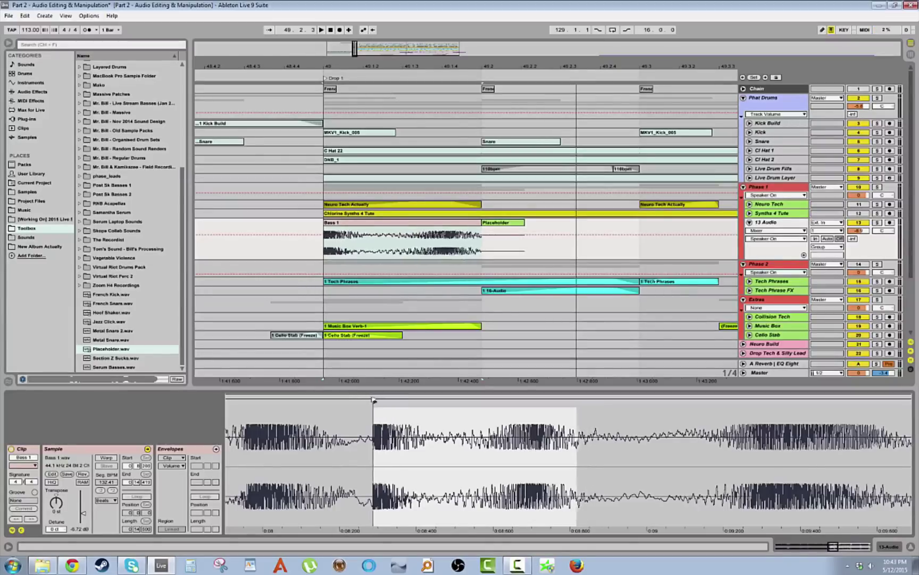
left_click_drag(374, 400, 374, 399)
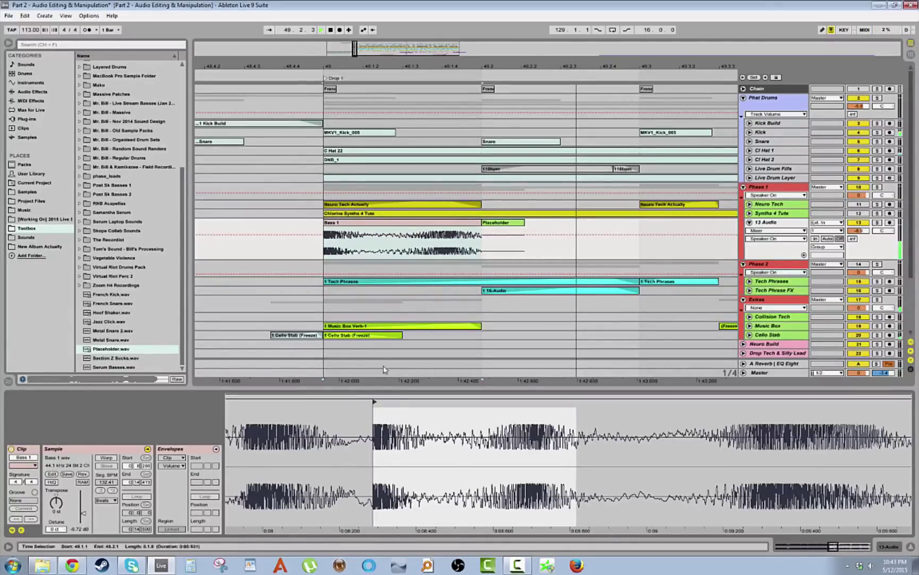
key("space")
left_click_drag(374, 402, 381, 401)
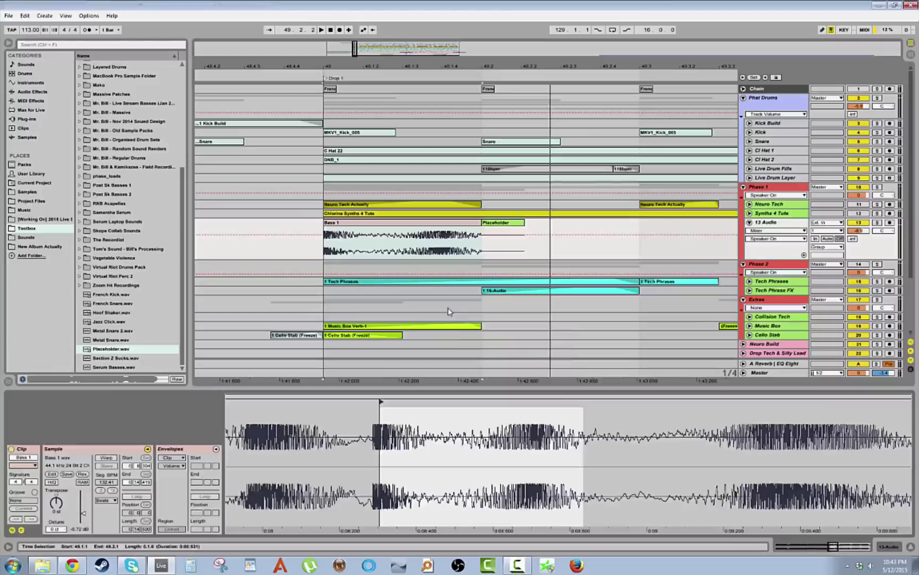
Set the arrangement grid to 1/8
right_click(448, 309)
left_click(517, 355)
left_click(423, 250)
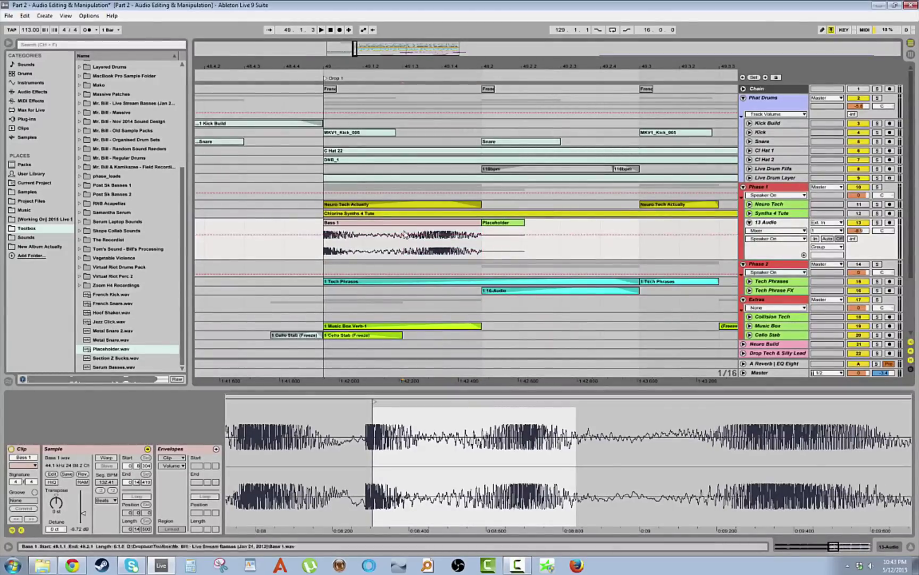
right_click(406, 253)
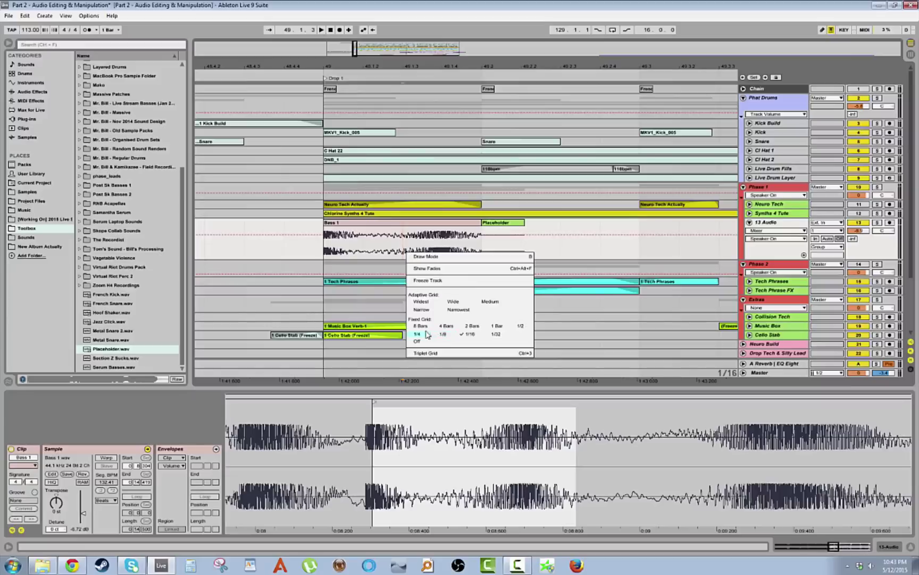
left_click(445, 333)
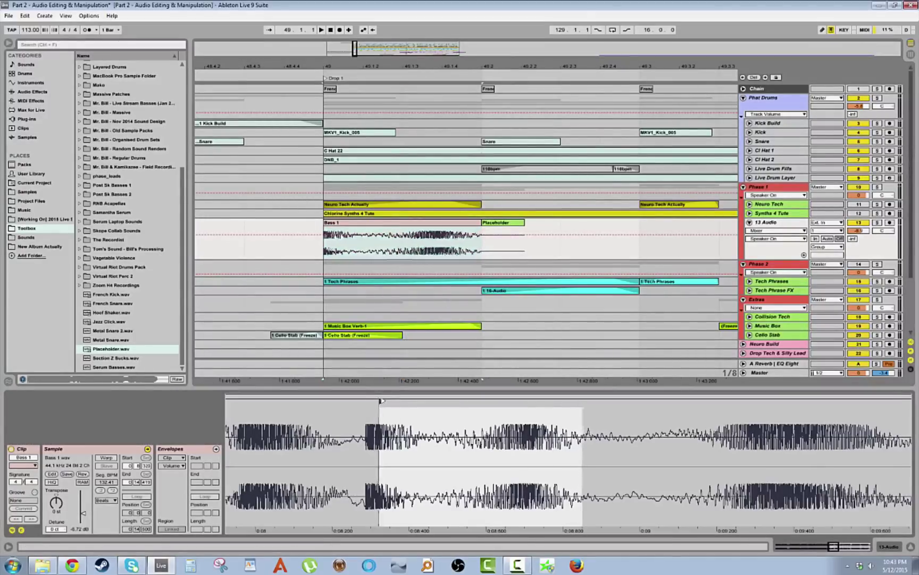
Fine-tune the Bass 1 slice's start marker to about 8.36 s while auditioning it with the full mix
key("space")
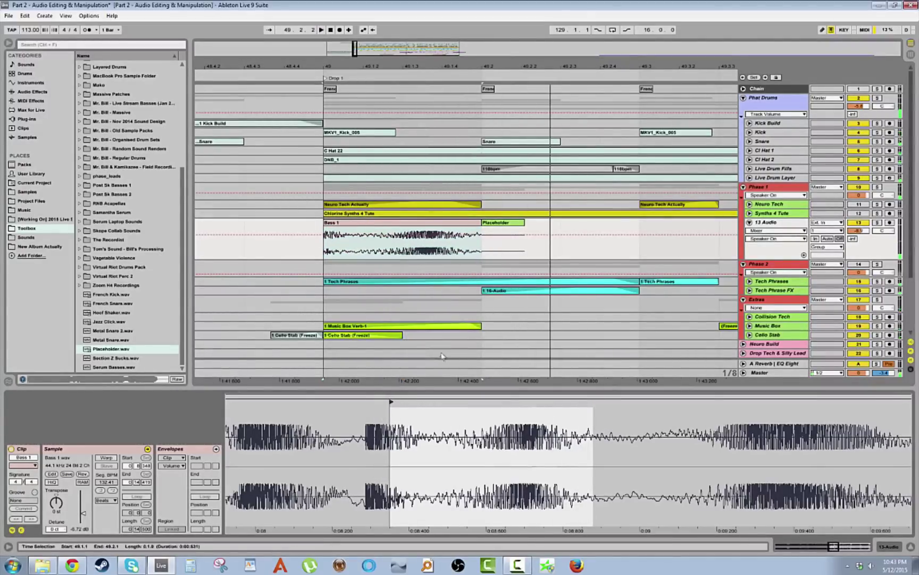
left_click_drag(391, 402, 394, 403)
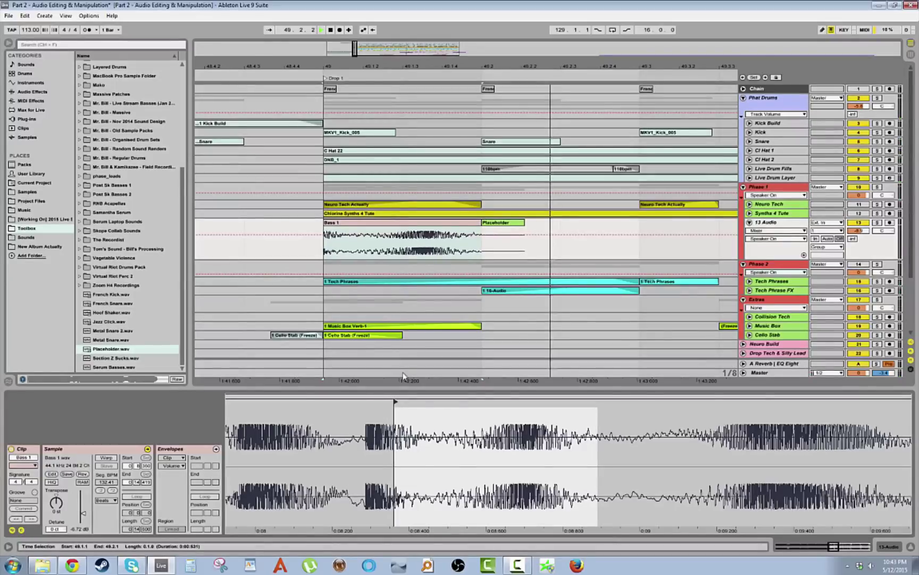
key("space")
Show the bass track's fades, shape a long fade-in and fade-out on the Bass 1 slice and audition it
right_click(429, 248)
left_click(459, 330)
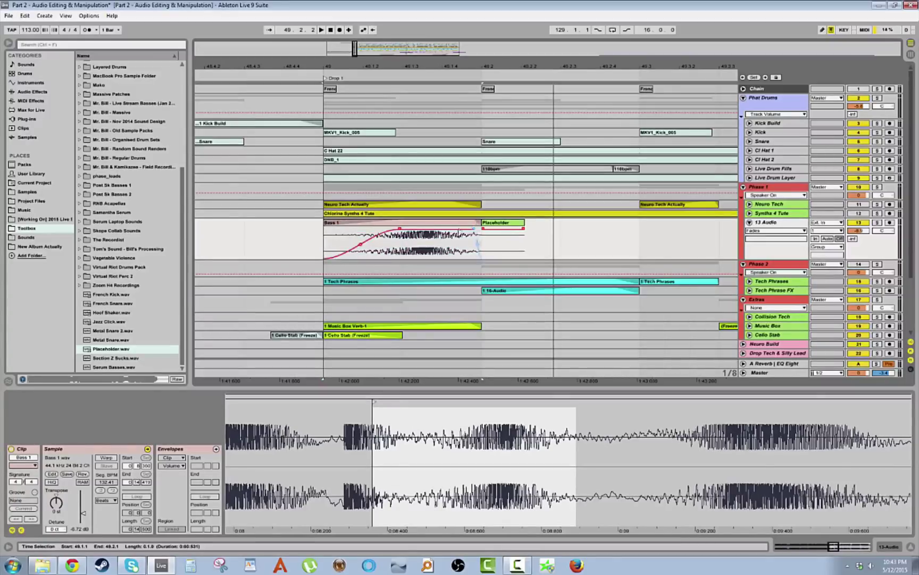
left_click_drag(478, 229, 438, 230)
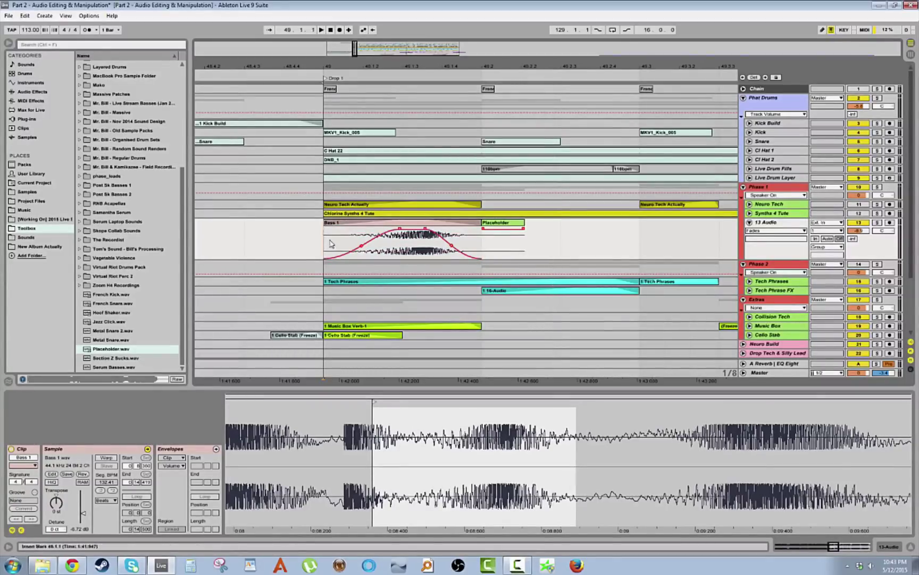
key("space")
key("space")
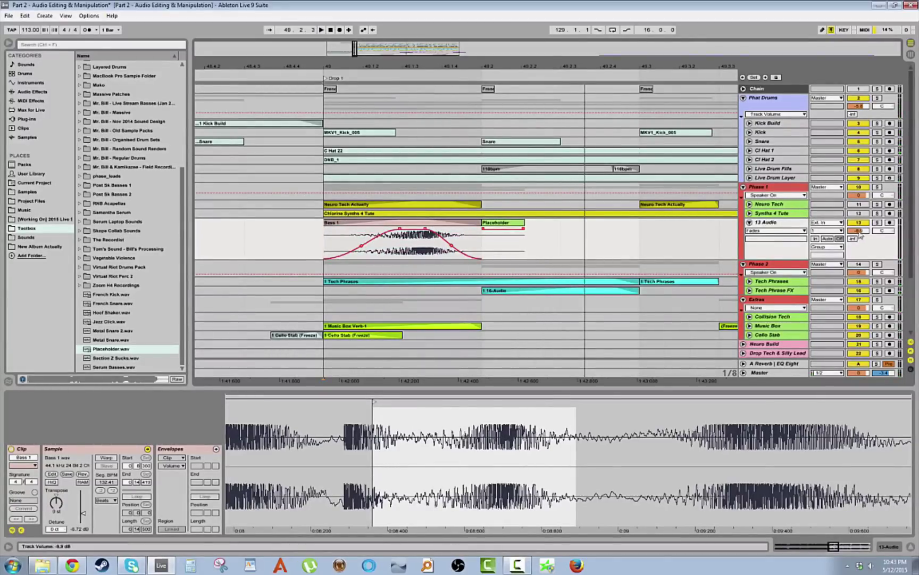
Lower the bass track's volume to -11.7 dB and listen to the balance
left_click_drag(860, 232, 859, 240)
key("space")
key("space")
Delete the Placeholder clip after Bass 1 and add Placeholder.wav on the bass track at 48.4.3, before the drop
left_click(498, 223)
key("Delete")
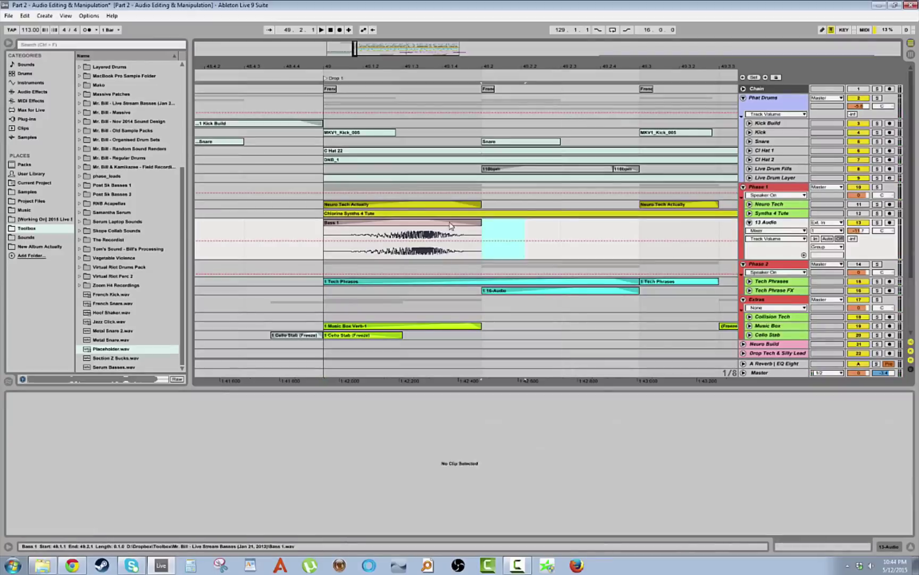
left_click(450, 226)
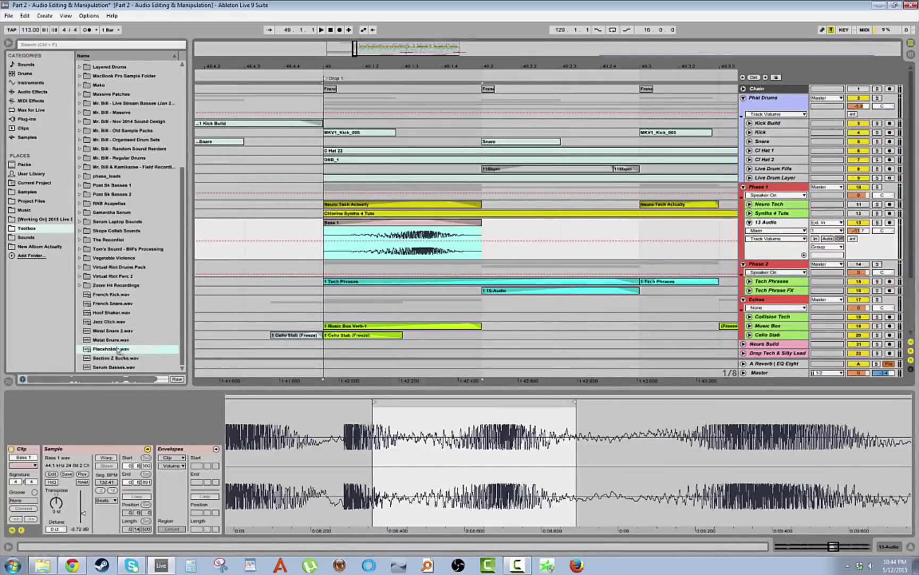
left_click_drag(118, 349, 267, 232)
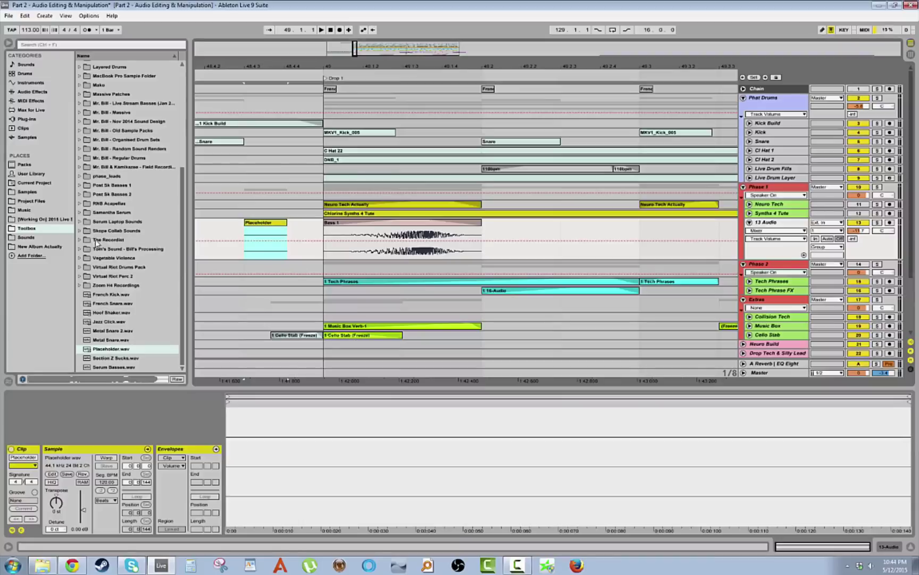
Place Bass 12.wav from the Live Stream Basses folder directly after Bass 1 at beat 2 of bar 49 and turn off its warping
scroll(95, 242, "up", 4)
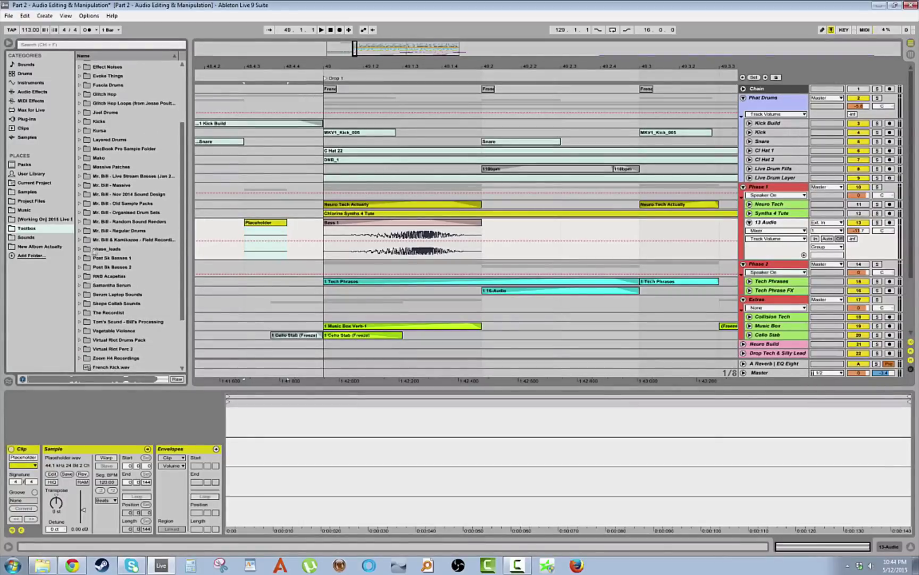
scroll(101, 269, "up", 3)
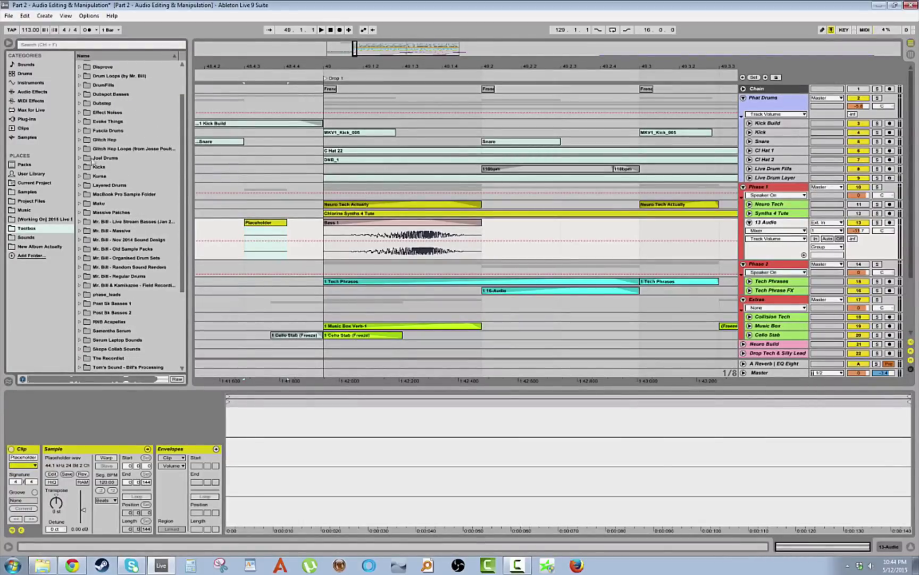
scroll(102, 234, "down", 3)
left_click(81, 176)
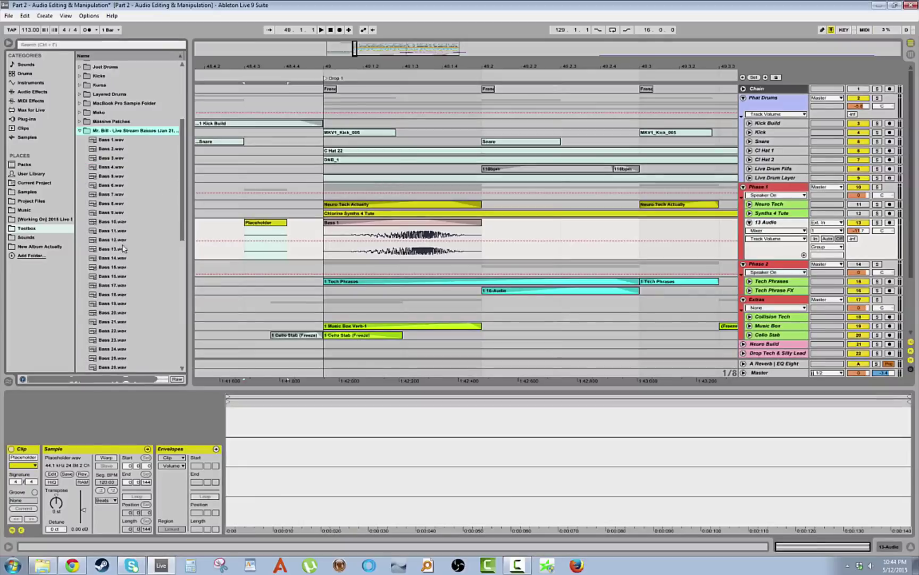
left_click_drag(113, 231, 508, 235)
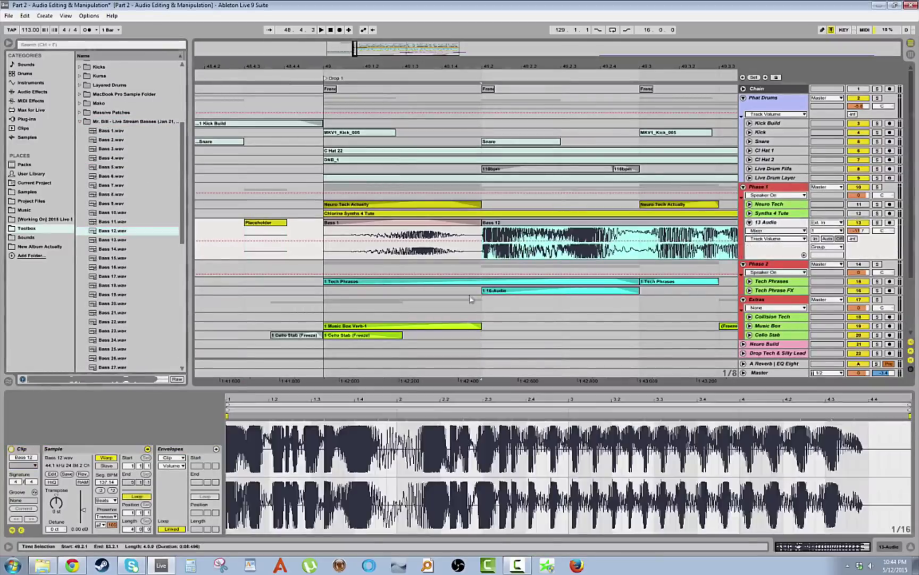
left_click(106, 458)
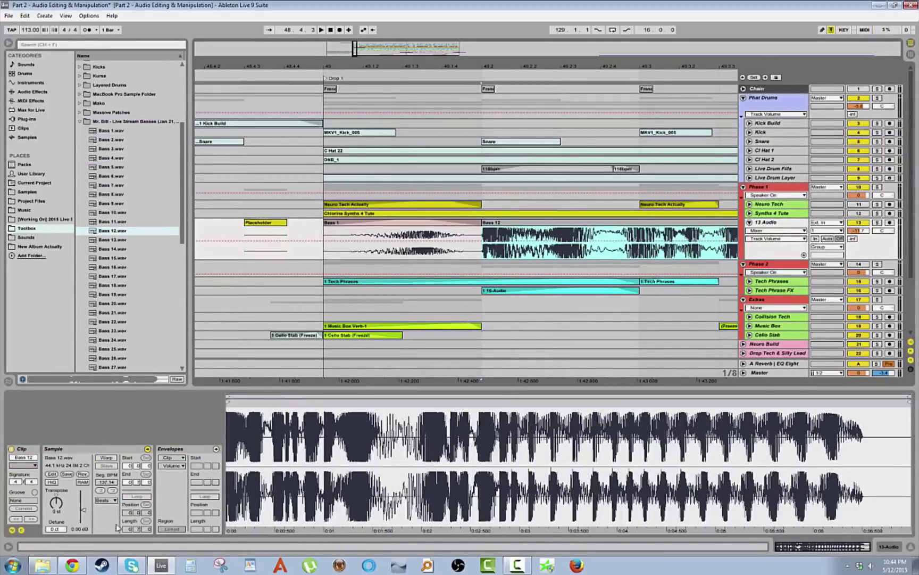
left_click(415, 233)
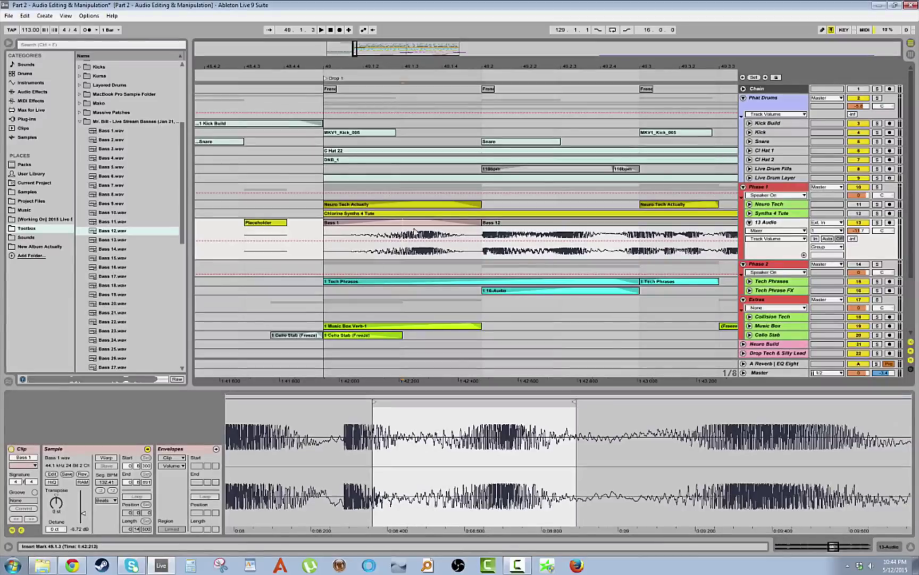
Audition Bass 12, cut out a section of it around beat 3 of bar 49 and show the track's fades
left_click(491, 229)
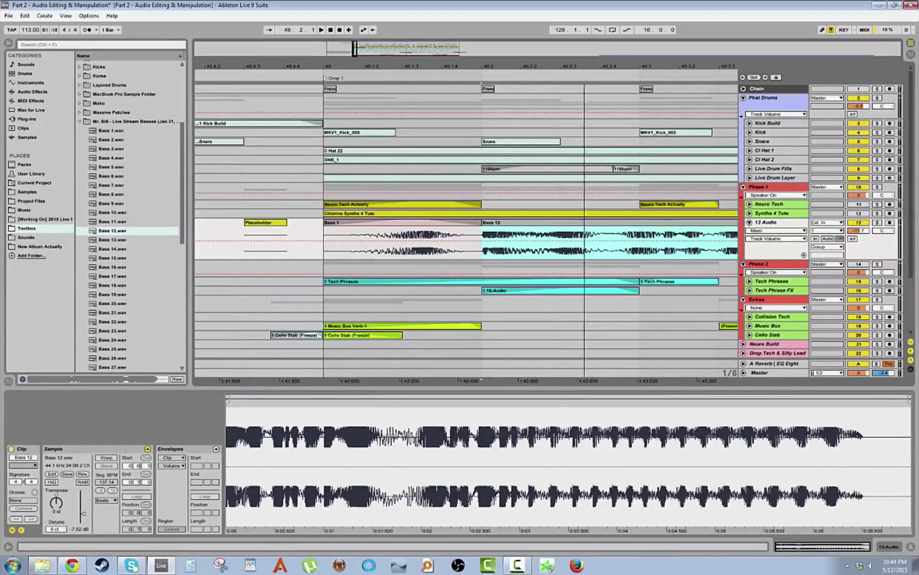
left_click_drag(482, 67, 421, 55)
key("space")
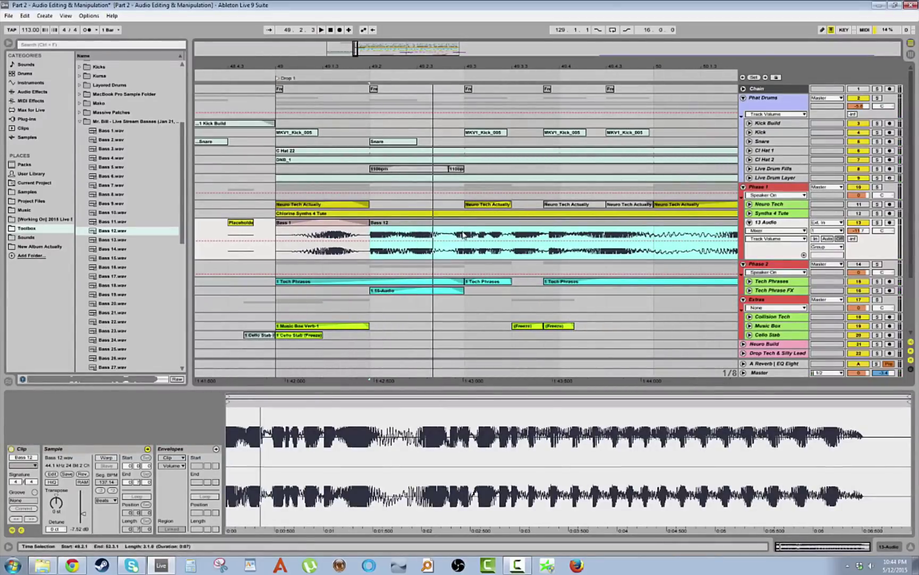
left_click(464, 234)
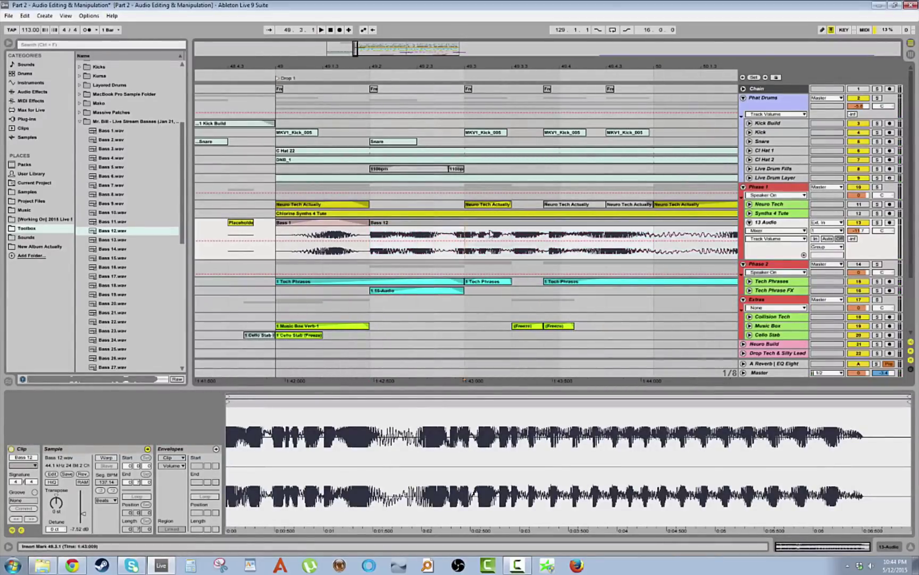
key("Delete")
left_click(447, 223)
right_click(462, 227)
left_click(482, 232)
Give the first Bass 12 slice a long fade-in and play the part from the start of Bass 1
left_click(394, 223)
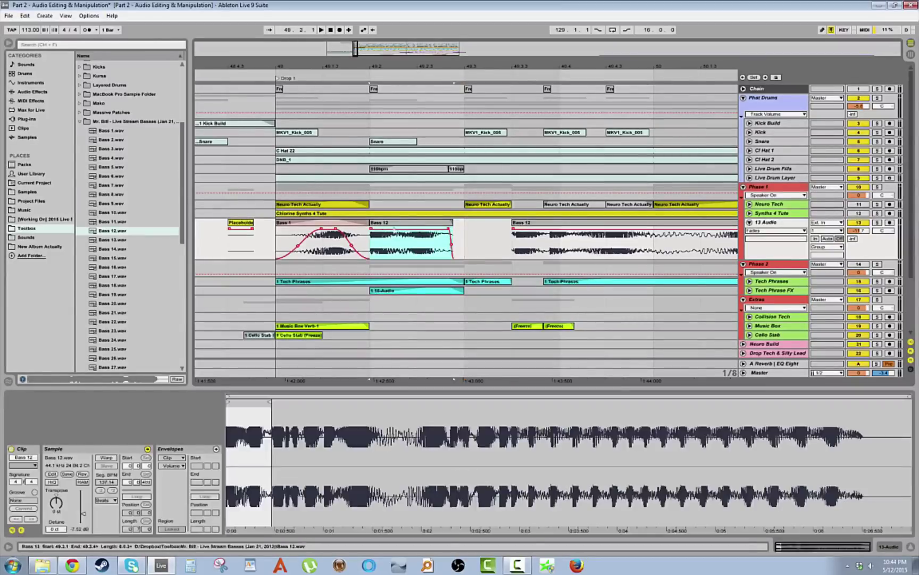
left_click(374, 233)
left_click(351, 223)
key("space")
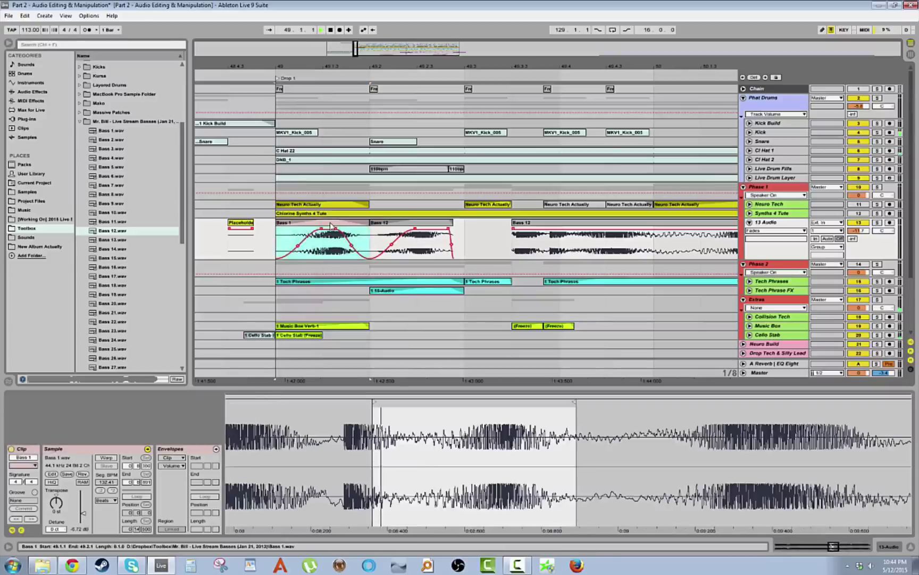
Move the remaining Bass 12 clip to 49.3.1, shift its sample start later and audition it
left_click_drag(529, 223, 481, 224)
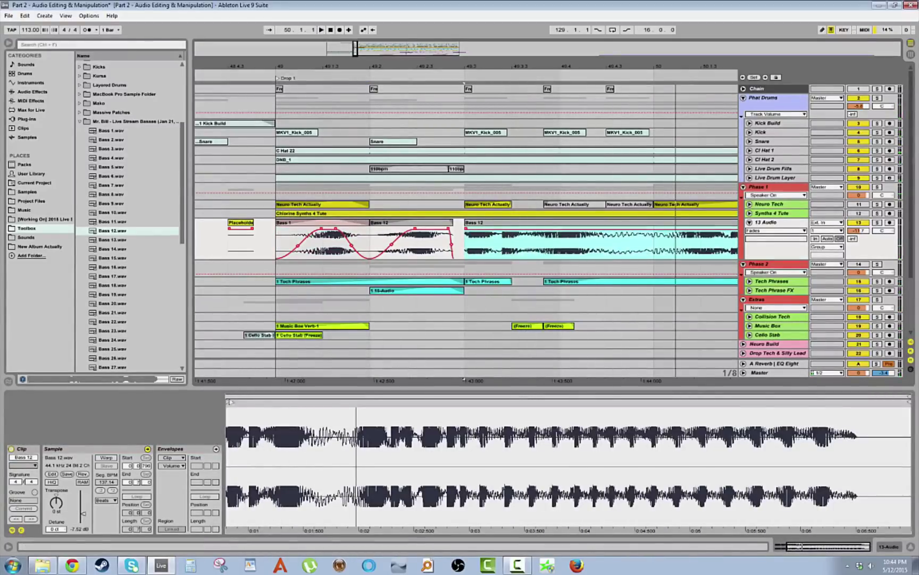
left_click_drag(231, 403, 267, 403)
key("space")
key("space")
key("space")
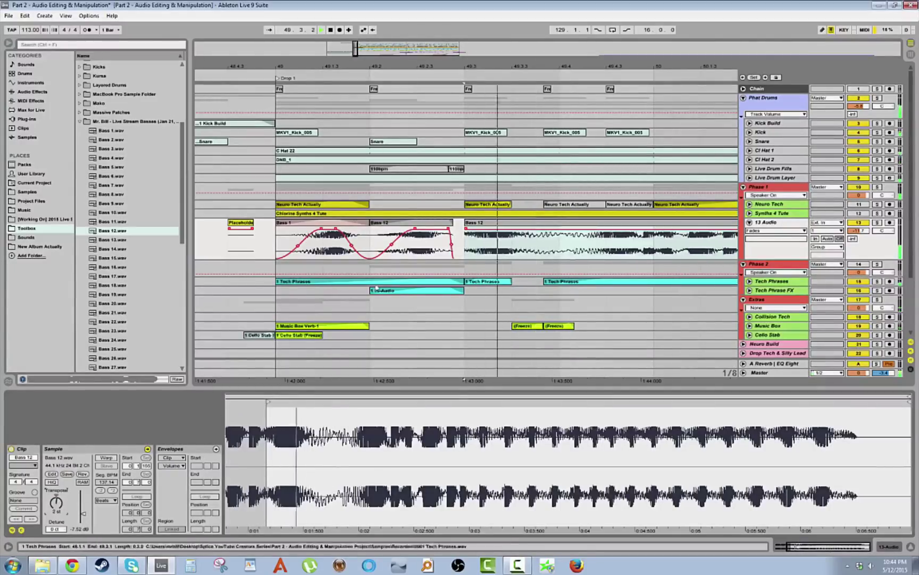
Transpose the Bass 12 clip at 49.3.1 to 7 st by ear and give it a long fade-in
key("space")
key("space")
key("Down")
key("space")
key("space")
key("Down")
key("space")
key("space")
key("space")
key("space")
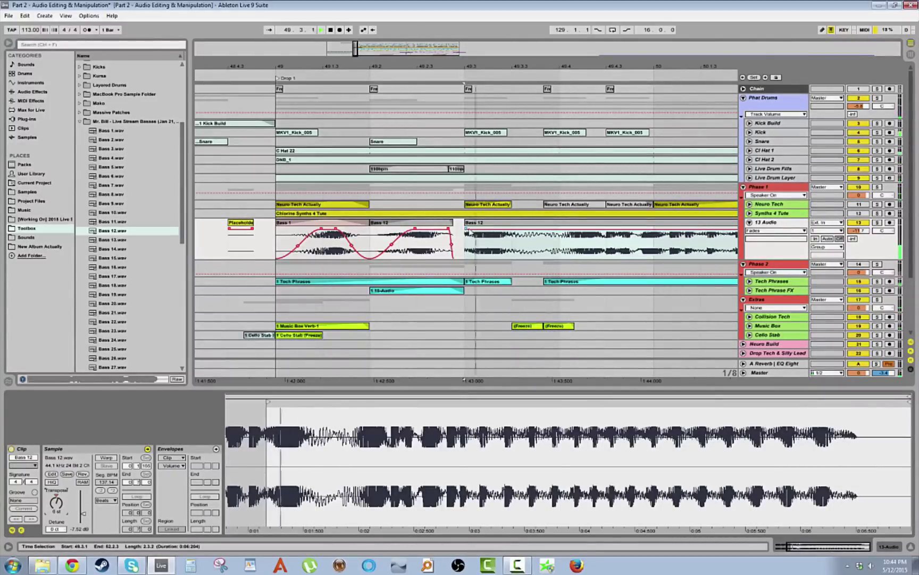
left_click_drag(466, 229, 509, 228)
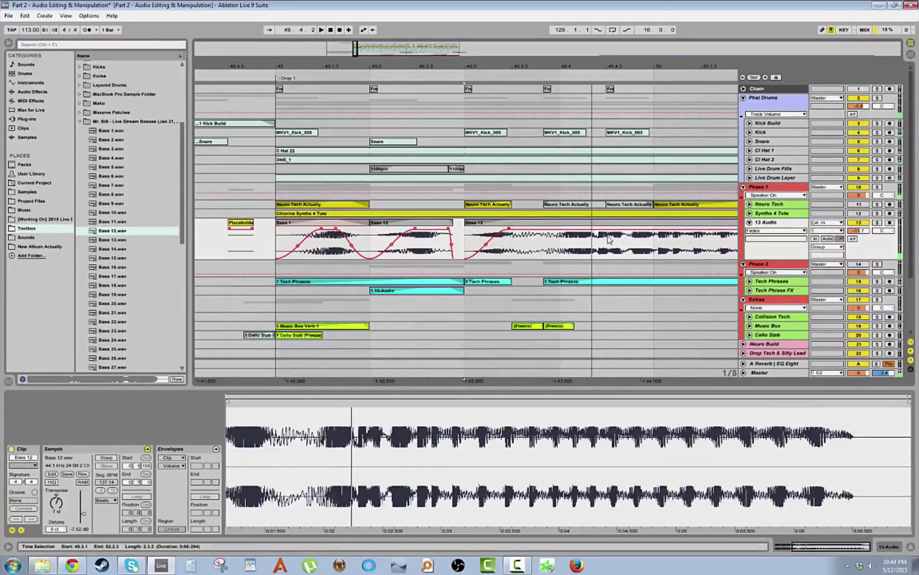
Delete a section of the second Bass 12 clip just before bar 50 and split the clip at 49.4.1
left_click_drag(632, 239, 596, 228)
key("Delete")
left_click_drag(606, 242, 560, 242)
key("ctrl+e")
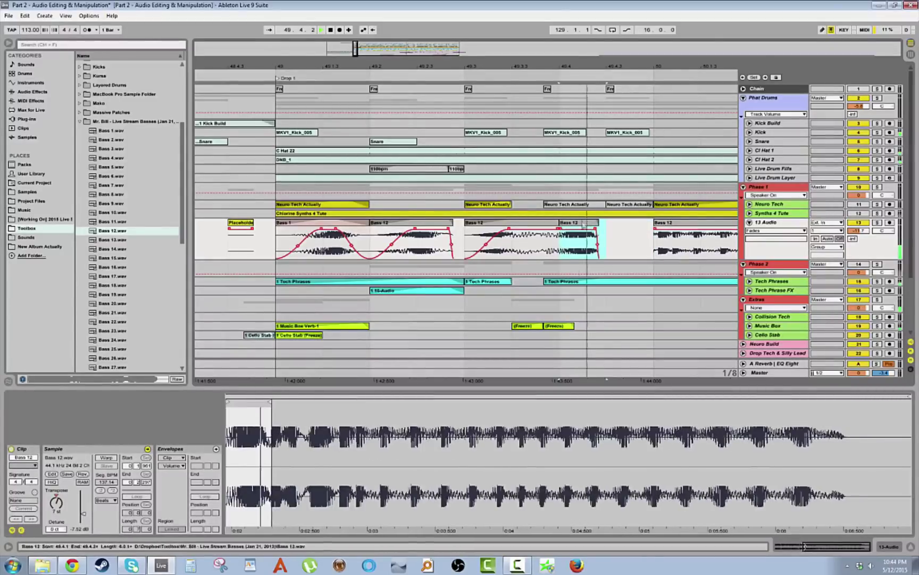
Transpose the Bass 12 slice at 49.4.1 to 5 st and add a short fade at its start
left_click(108, 482)
key("space")
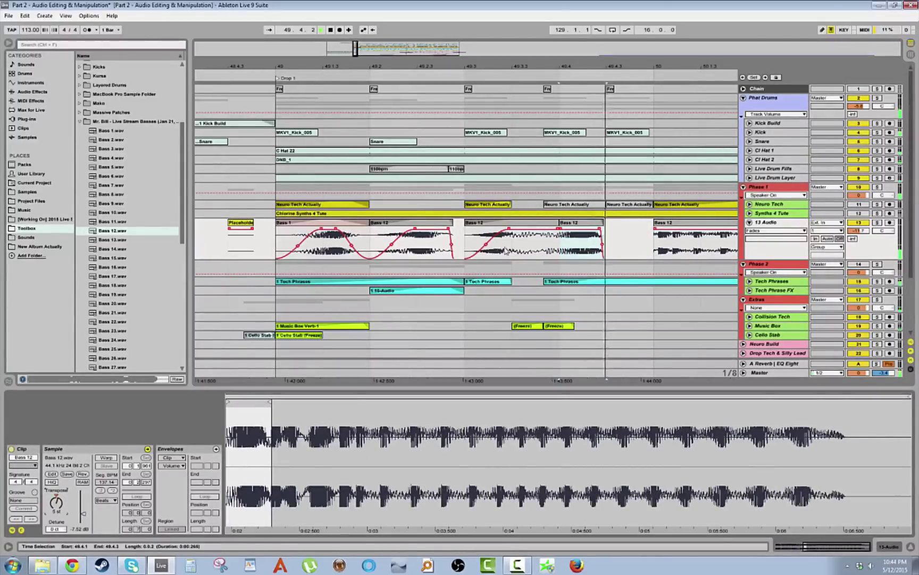
left_click_drag(558, 228, 563, 231)
key("space")
Audition the Bass 12 clip at 49.3.1 and delete the leftover Bass 12 clip at bar 50
left_click(518, 223)
key("space")
key("space")
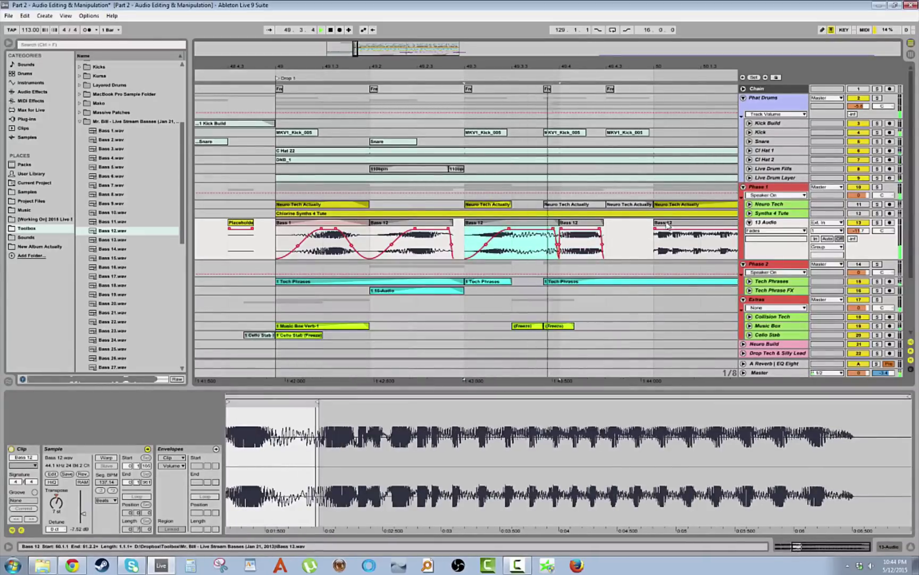
left_click(672, 222)
key("Delete")
Tune the Bass 12 slice at 49.4.1 to 4 st and 44 ct by ear, checking it from Bass 1
left_click(581, 223)
key("space")
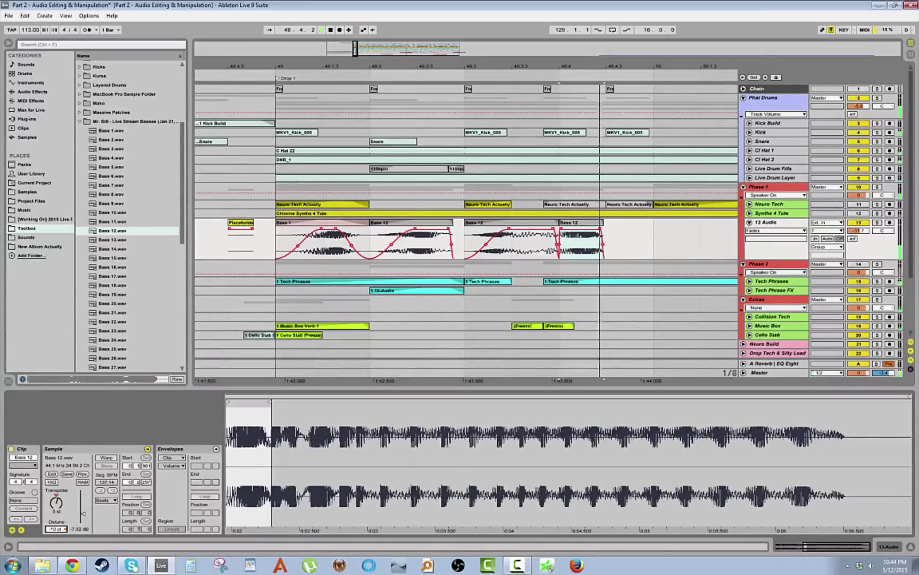
key("space")
key("space")
left_click_drag(56, 529, 56, 541)
key("space")
key("space")
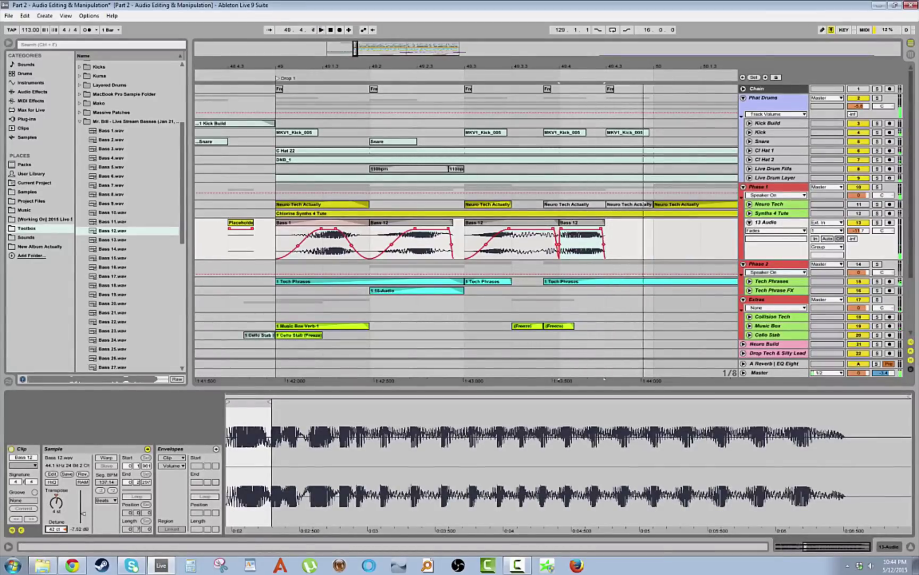
key("space")
key("space")
left_click(347, 223)
key("space")
key("space")
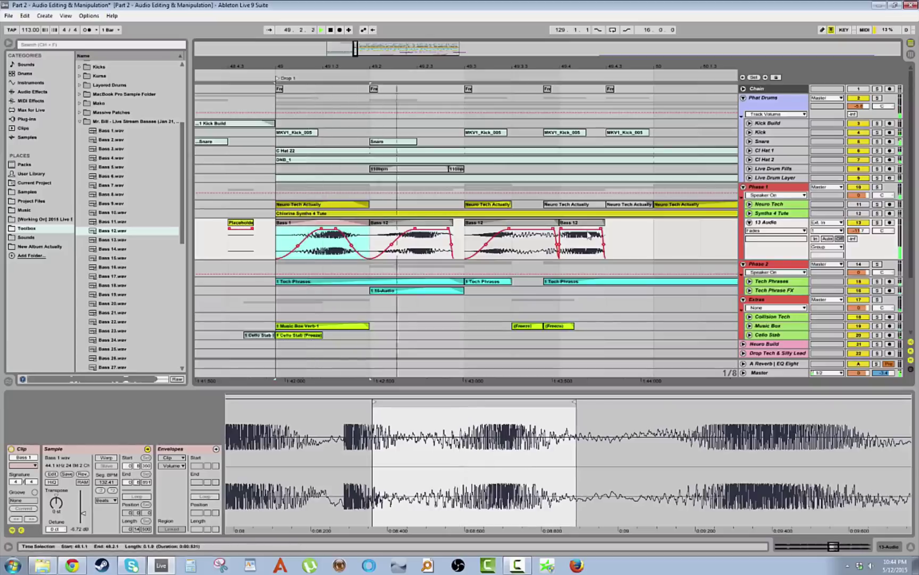
Change the arrangement grid to 1/16 triplets
right_click(646, 229)
left_click(711, 287)
key("space")
left_click(568, 223)
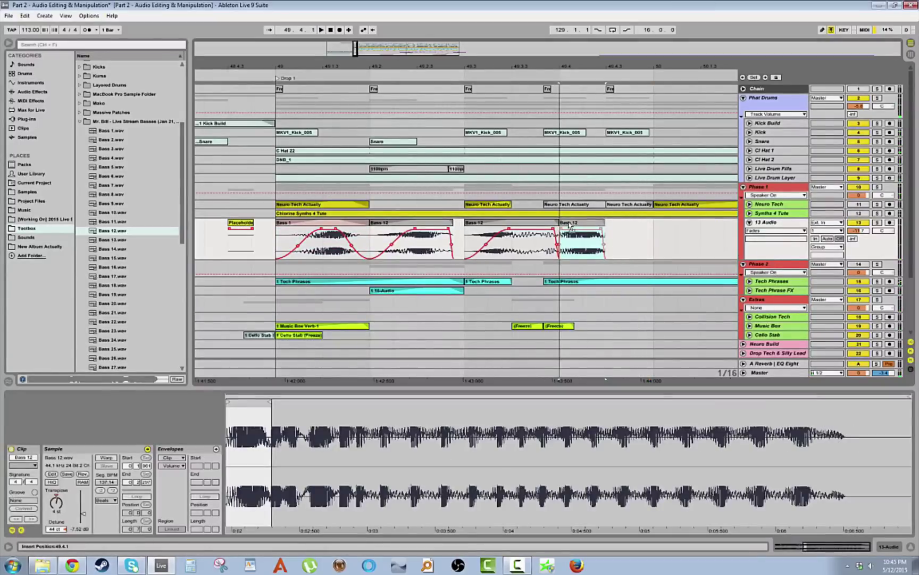
right_click(642, 236)
left_click(664, 313)
Move the last Bass 12 slice earlier to 49.3.4, give it short fades at both ends and audition it
mouse_move(570, 223)
left_mouse_down()
mouse_move(553, 229)
mouse_move(578, 229)
left_mouse_up()
left_click(543, 229)
key("space")
key("space")
left_click(576, 224)
key("space")
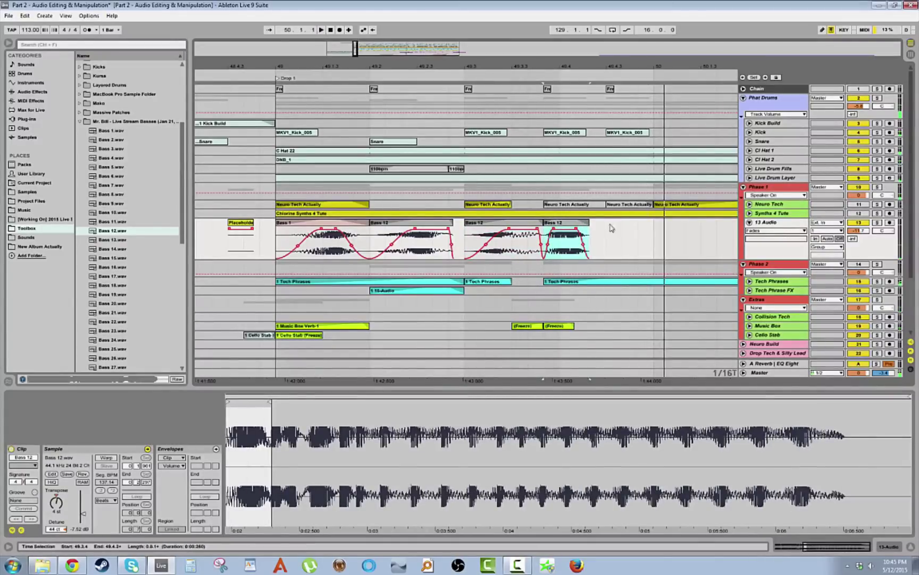
Try Bass 13.wav unwarped on the bass track at 49.4.3 and remove it again
double_click(112, 239)
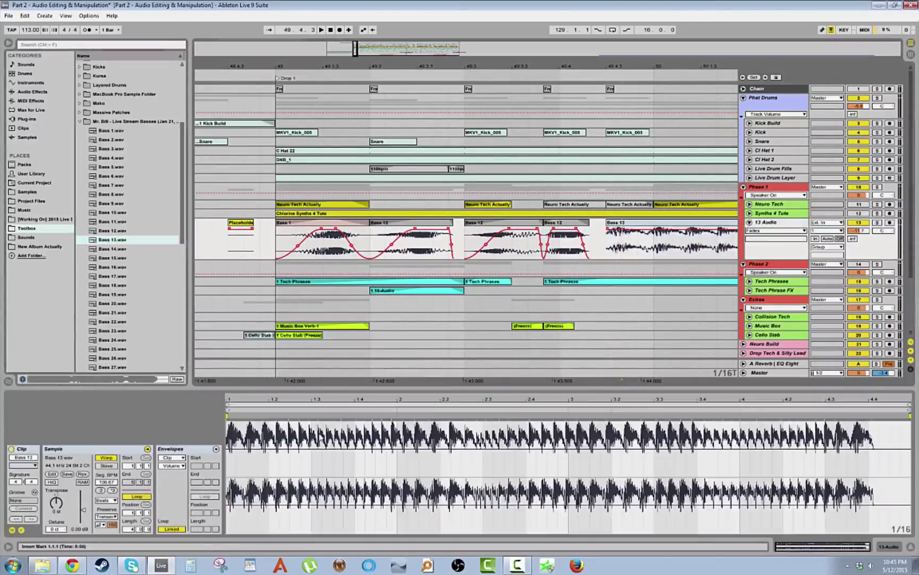
left_click(106, 457)
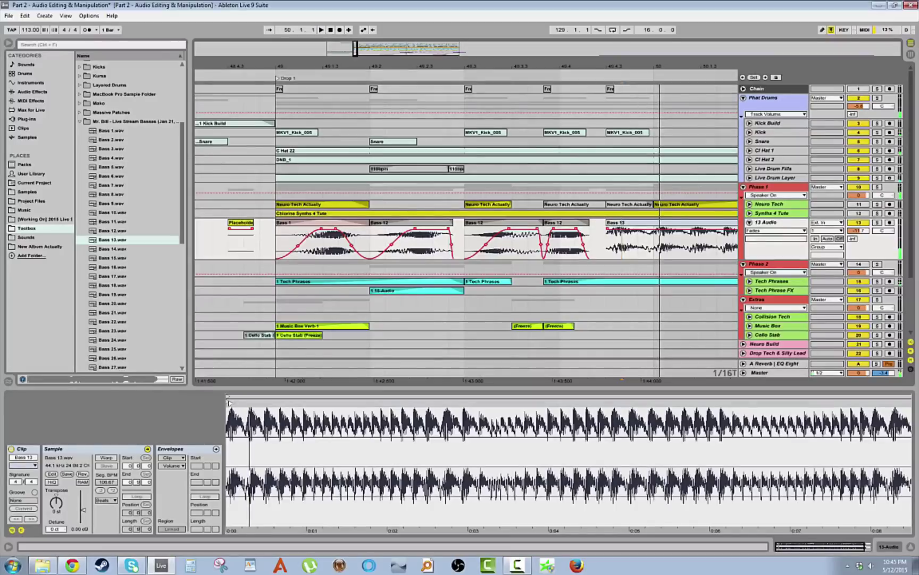
left_click(618, 223)
key("Delete")
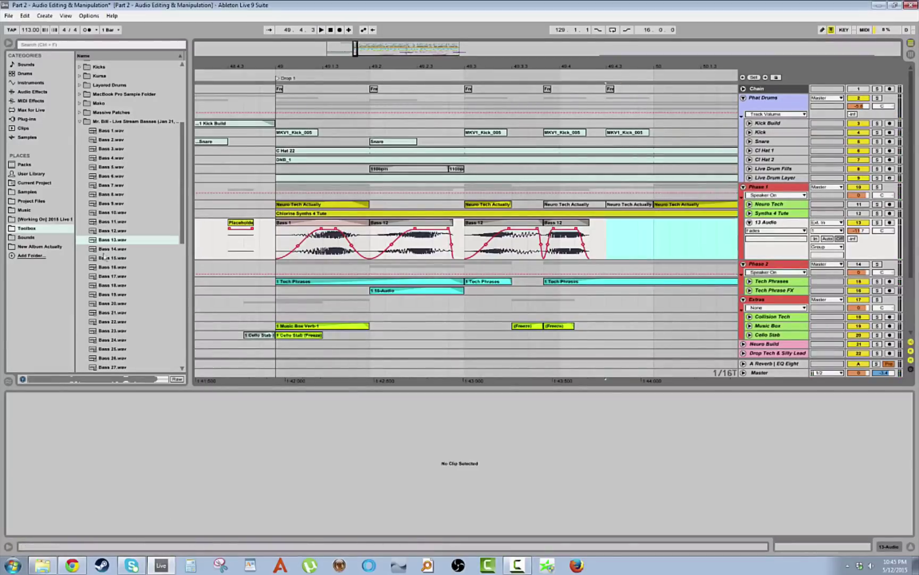
Preview samples in the Live Stream Basses folder, such as Bass 3, Bass 4, Bass 6, Bass 21 and Bass 23, to choose the next sound
left_click(112, 259)
left_click(121, 177)
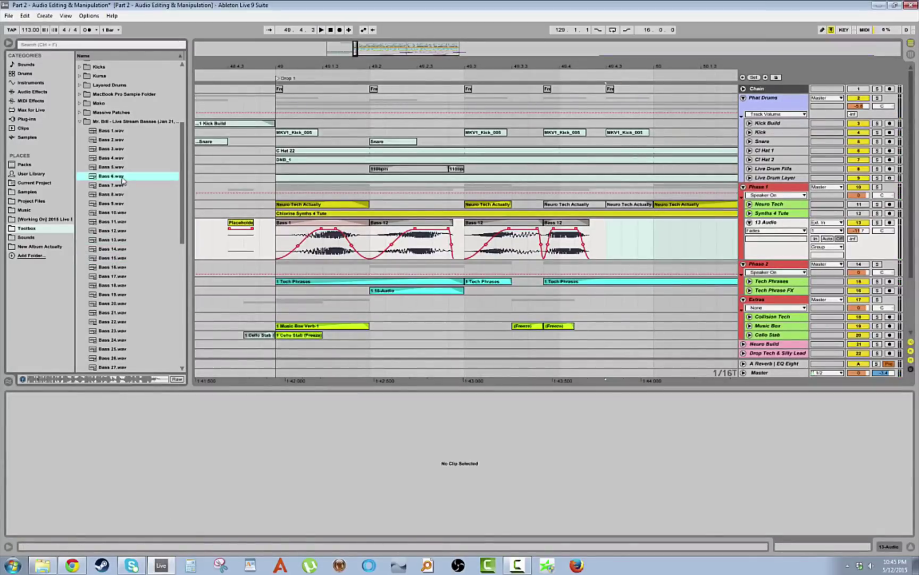
left_click(117, 169)
left_click(118, 158)
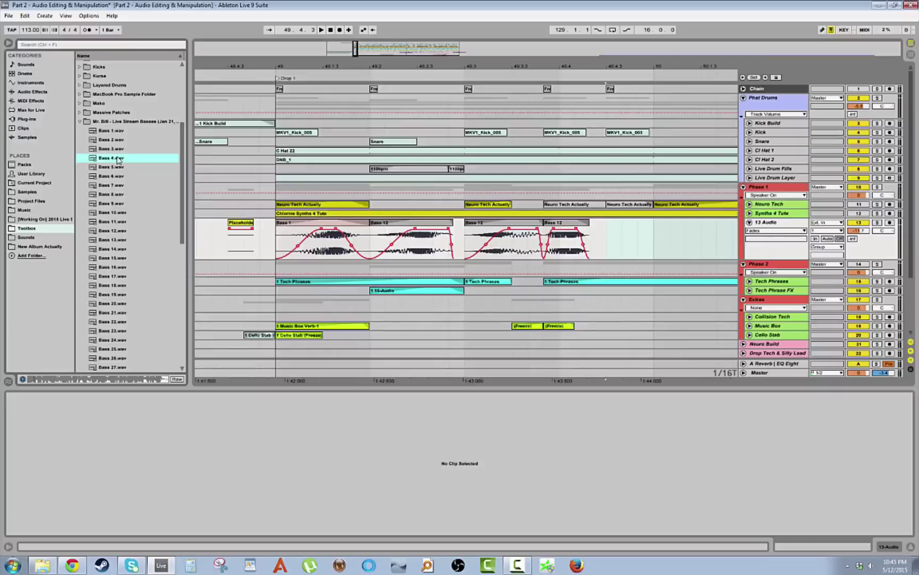
left_click(119, 140)
left_click(124, 148)
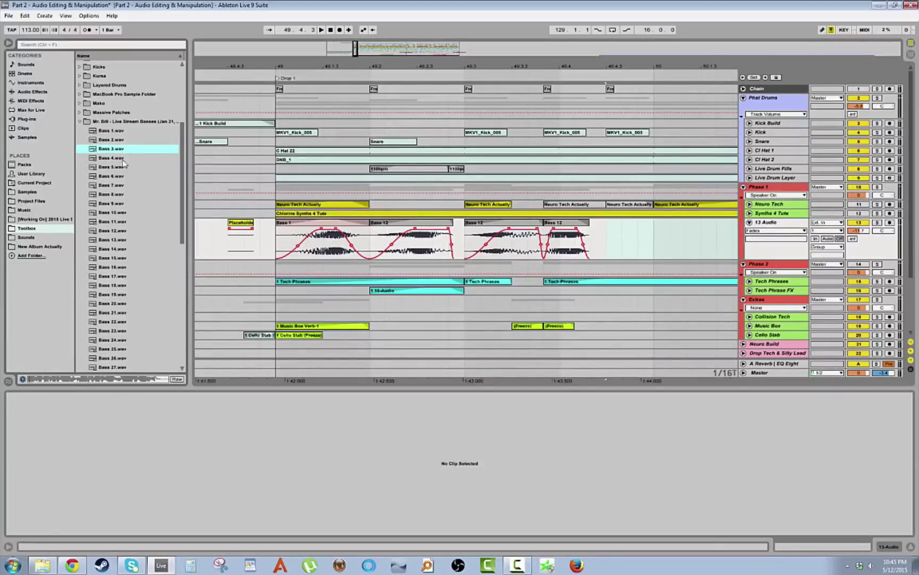
left_click(127, 294)
scroll(122, 272, "down", 2)
left_click(120, 259)
scroll(118, 251, "down", 1)
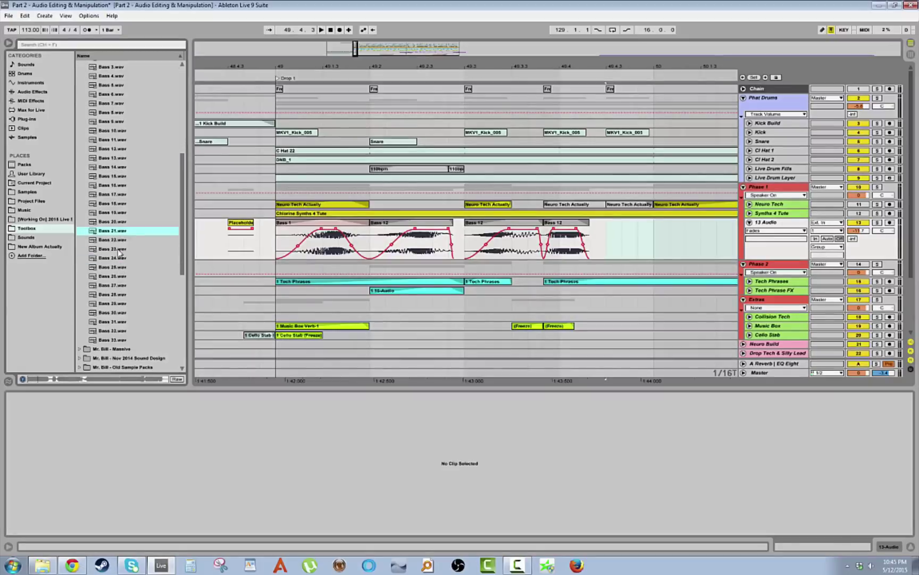
left_click(118, 243)
left_click(117, 258)
left_click(118, 250)
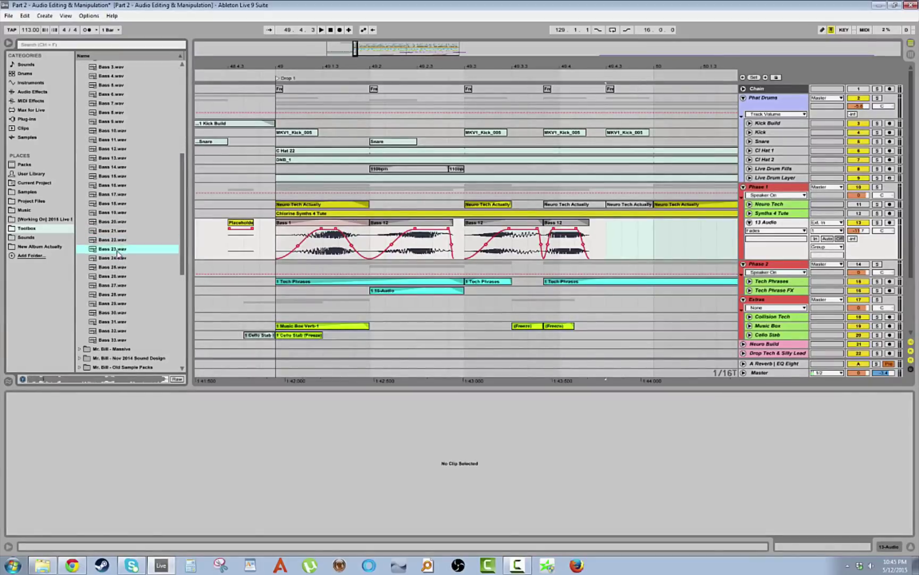
scroll(122, 257, "up", 3)
left_click(117, 158)
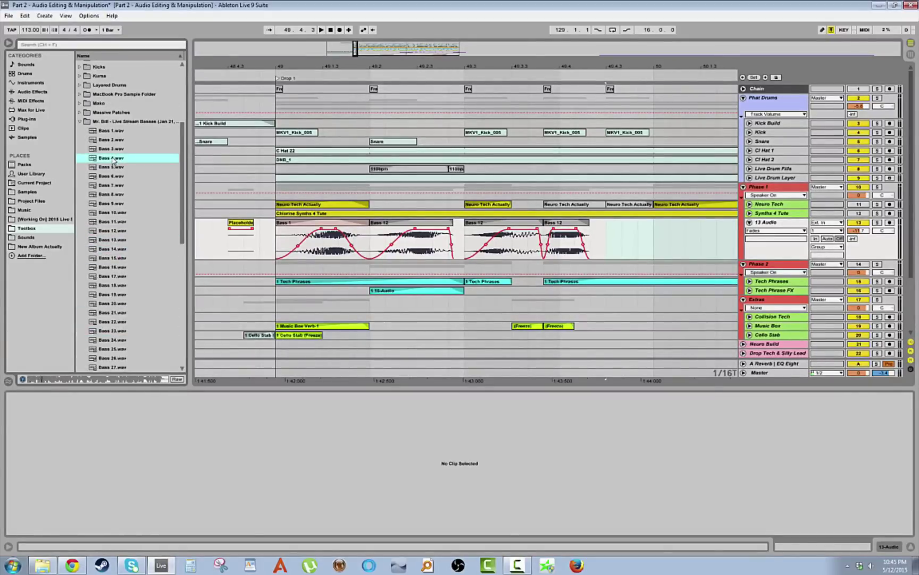
Place Bass 4.wav on the bass track at 49.4.3, turn off its warping and start it about 2 seconds into the sample
left_click_drag(187, 192, 608, 242)
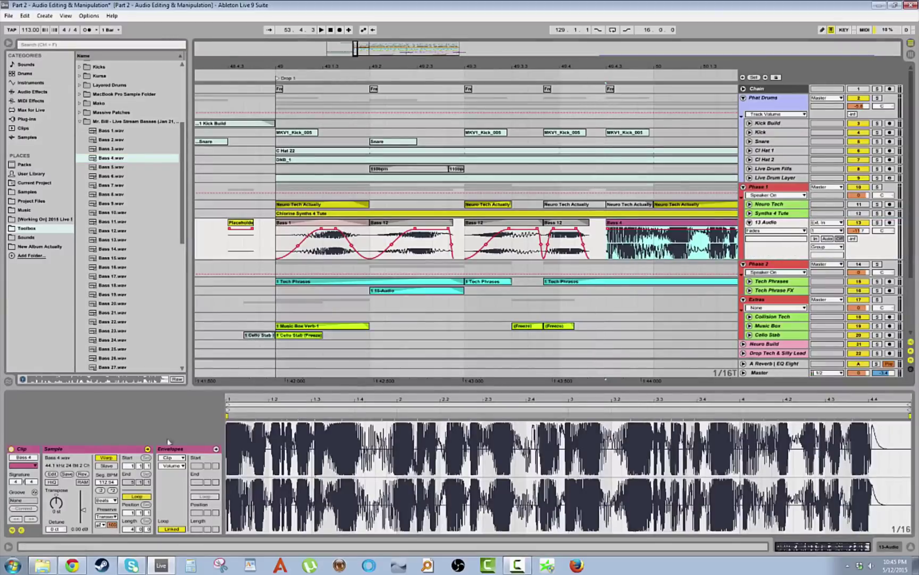
left_click(114, 458)
left_click(107, 458)
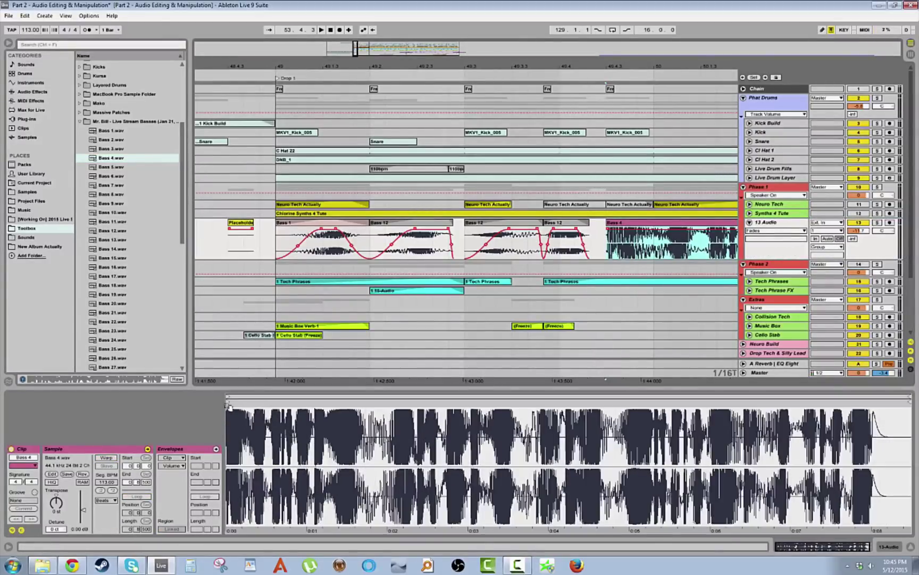
left_click_drag(229, 405, 392, 395)
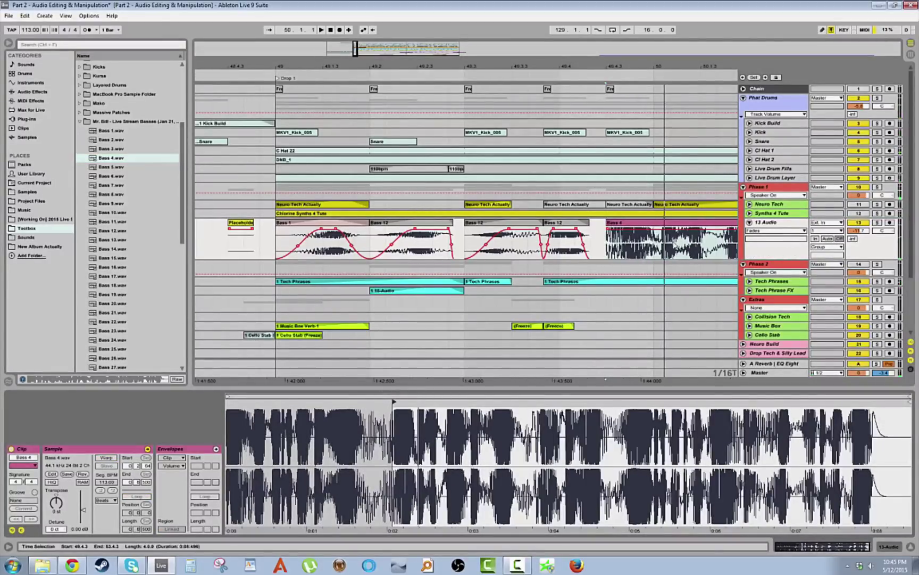
Lower the Bass 4 clip's gain and transpose it to -2 st while listening
left_click_drag(81, 512, 76, 513)
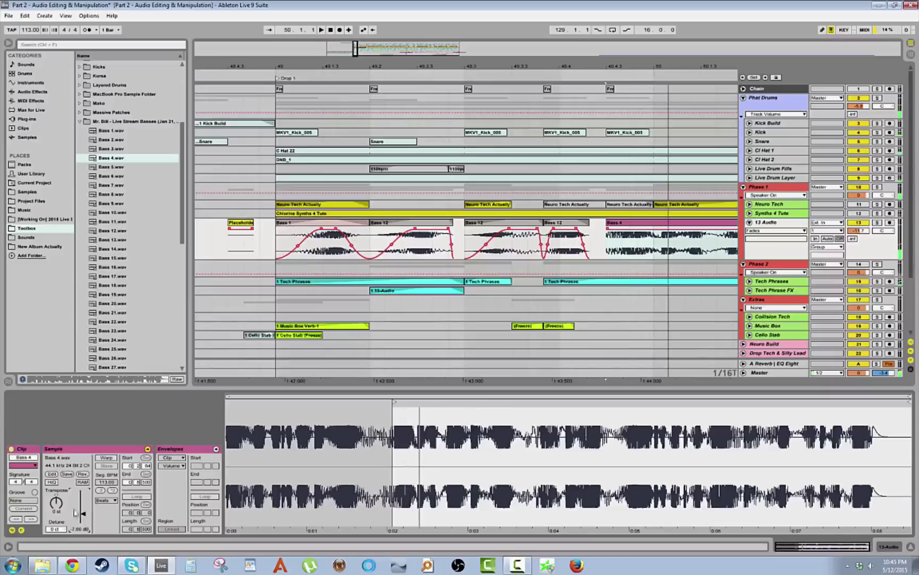
key("Down")
key("Down")
key("space")
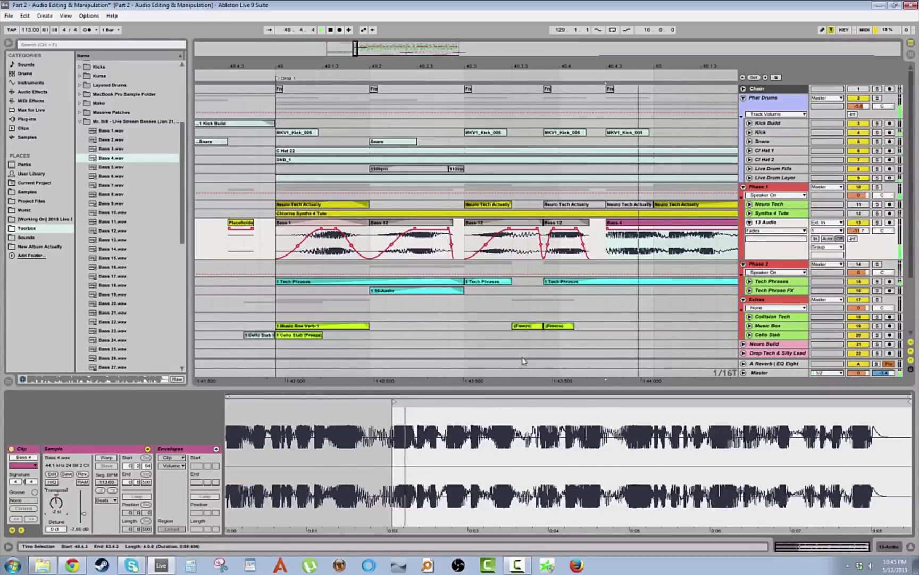
key("space")
Shift the Bass 4 clip's sample start to just past 4 seconds and audition it
left_click_drag(391, 407, 566, 400)
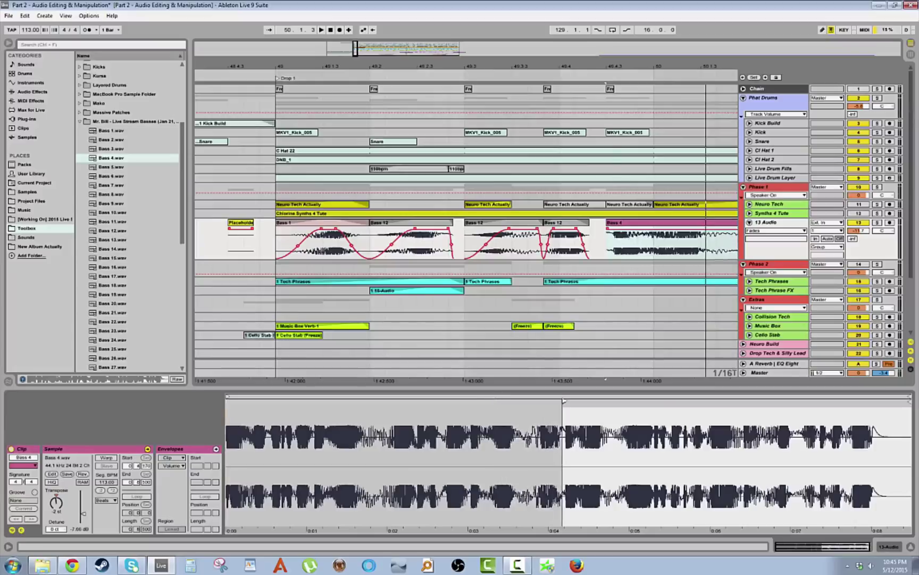
key("space")
key("space")
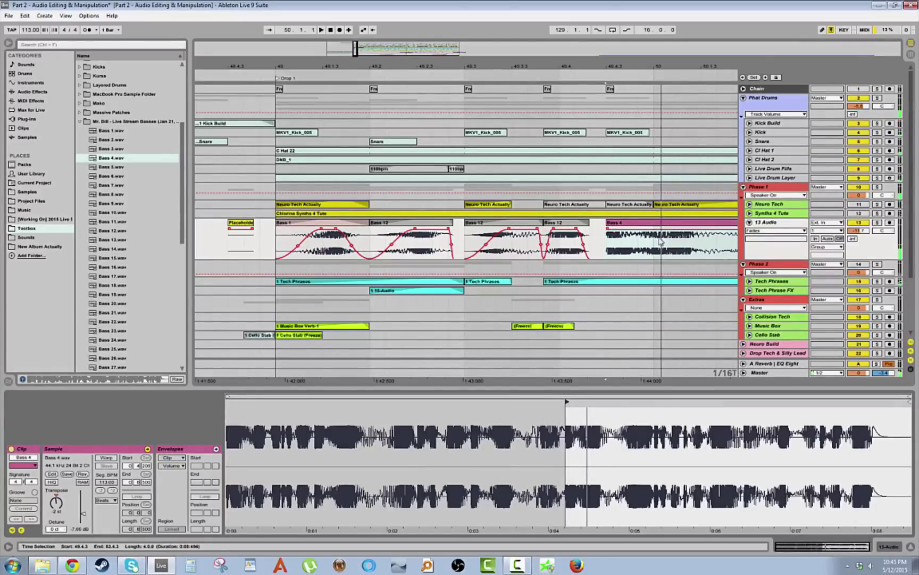
key("space")
Trim the Bass 4 clip to end at bar 50 with a fade-out and play the part from Bass 1
left_click_drag(655, 242, 701, 243)
key("Delete")
left_click(714, 222)
key("Delete")
left_click(646, 222)
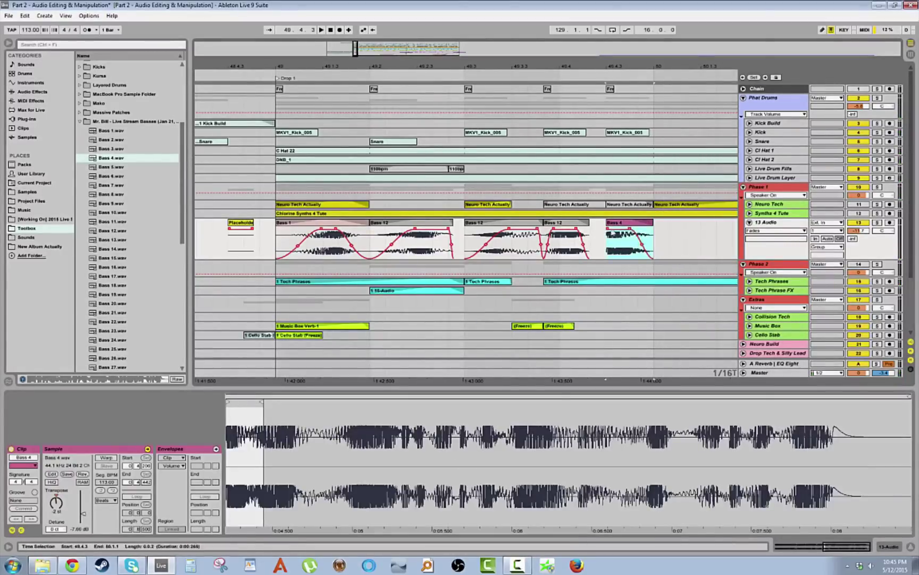
key("space")
left_click(299, 223)
key("space")
key("space")
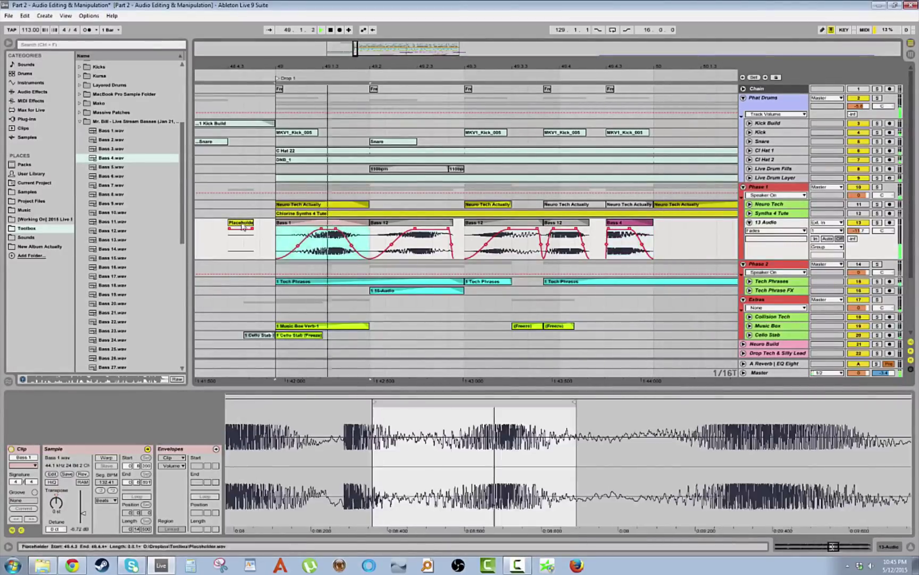
Delete the Placeholder clip before Drop 1 and try different transpose and detune settings on the Bass 4 clip while listening
left_click(240, 222)
key("Delete")
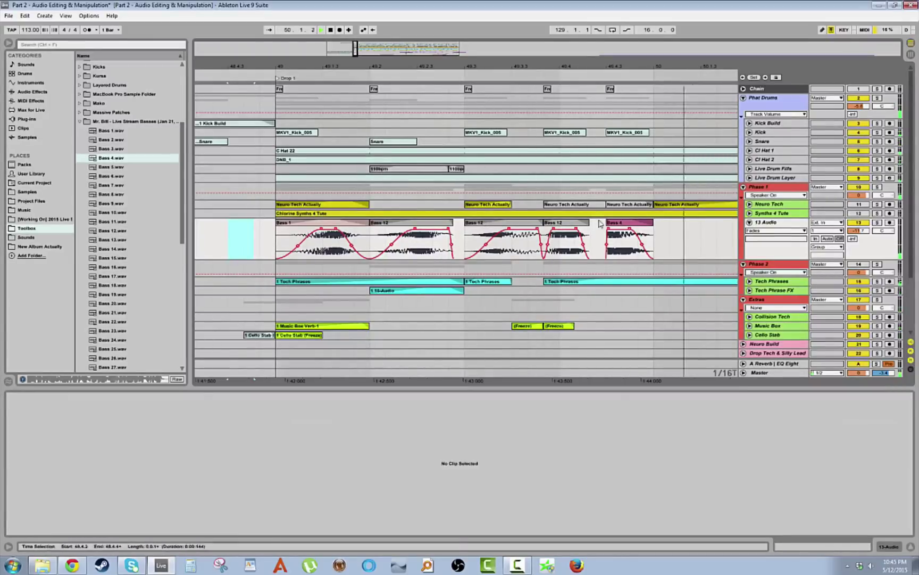
left_click(639, 226)
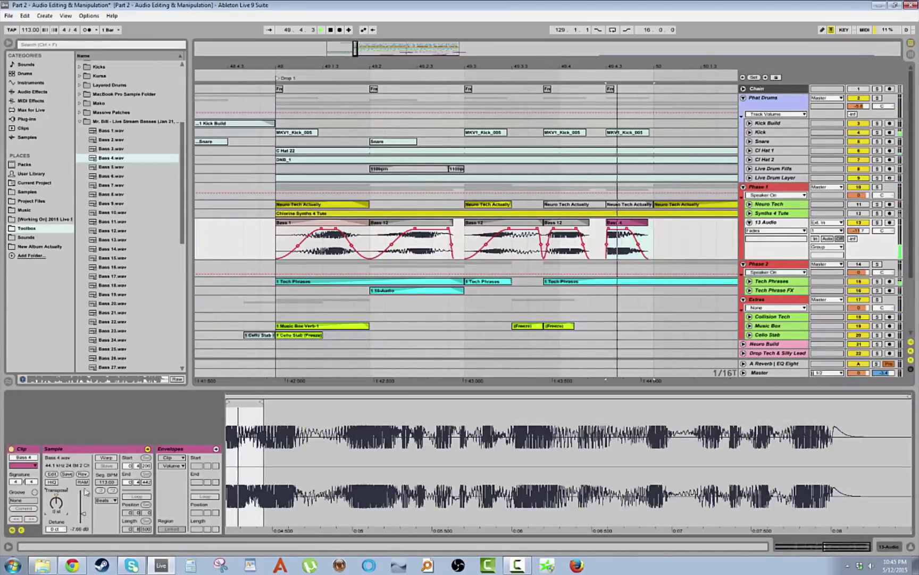
key("space")
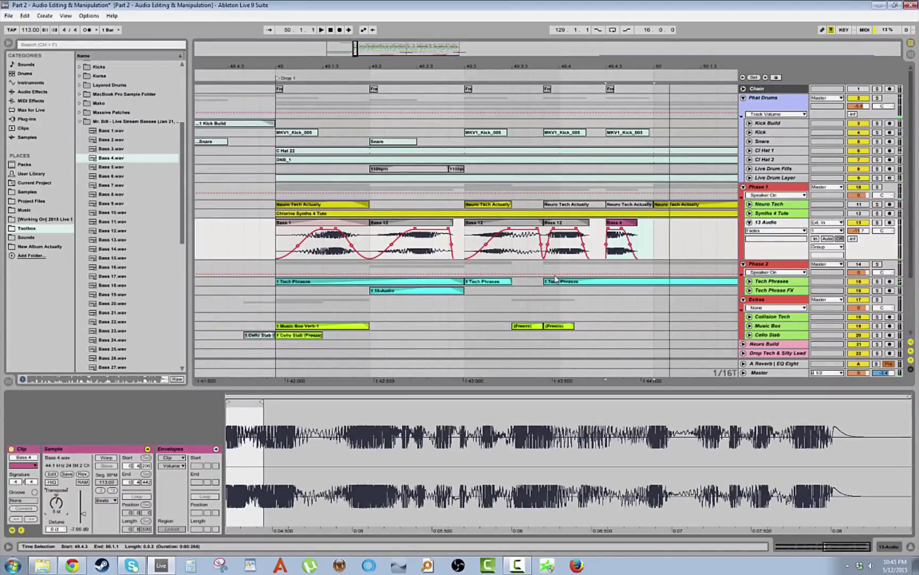
key("space")
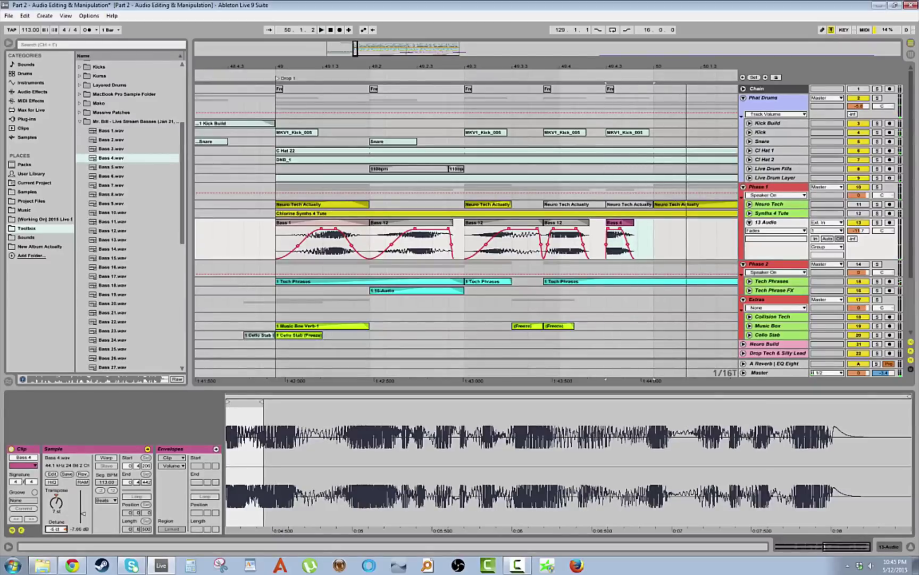
key("space")
key("space")
key("ctrl+z")
key("space")
key("space")
Compare the Bass 4 clip's tuning with the preceding Bass 12 clip and trim its end to bar 50
left_click(566, 223)
key("space")
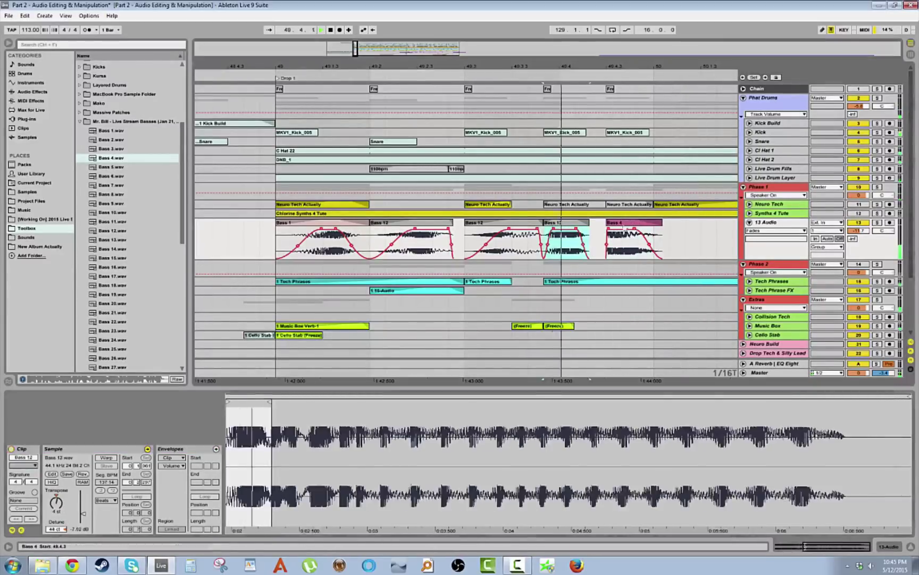
left_click(626, 223)
key("space")
left_click_drag(662, 223, 651, 223)
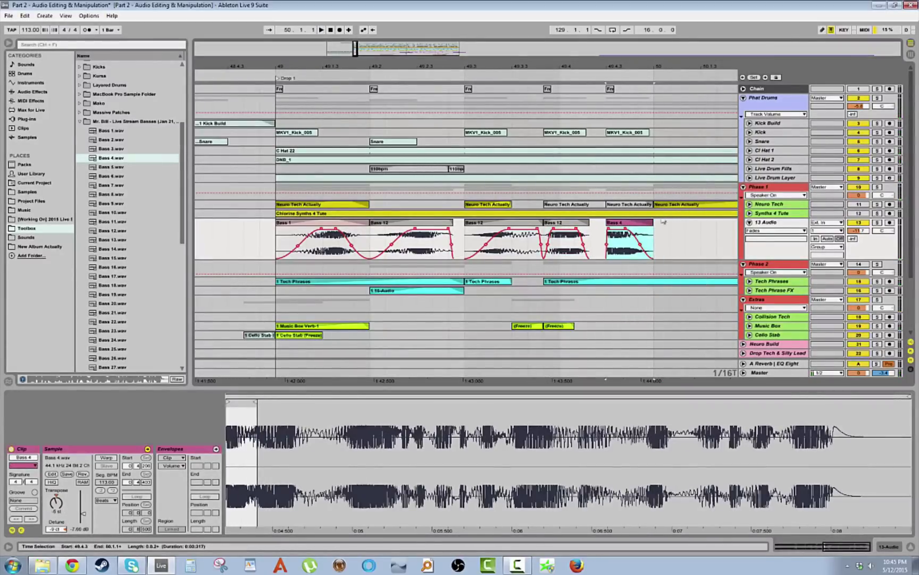
Solo the Neuro Tech track and play its edited clips from Drop 1
left_click_drag(650, 65, 403, 43)
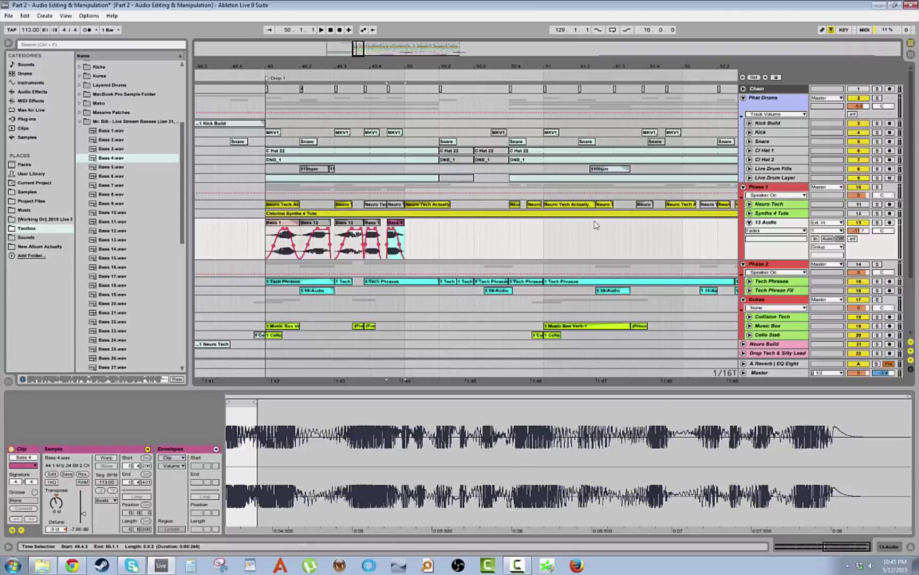
left_click(751, 223)
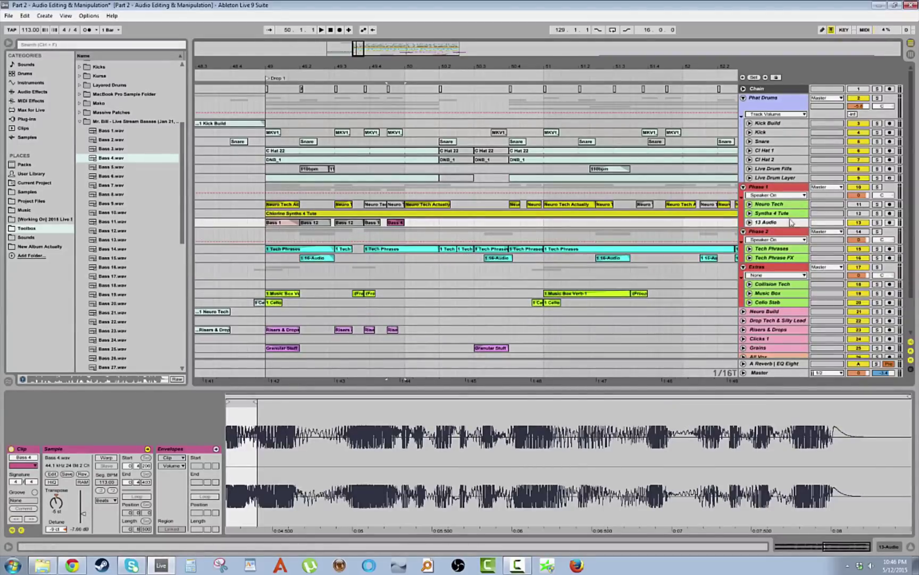
left_click(750, 204)
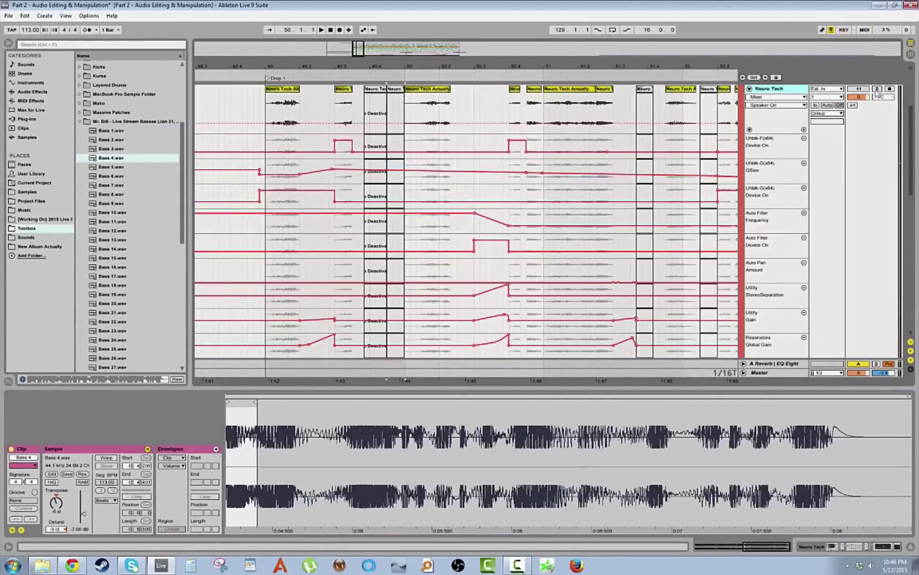
left_click(290, 88)
key("space")
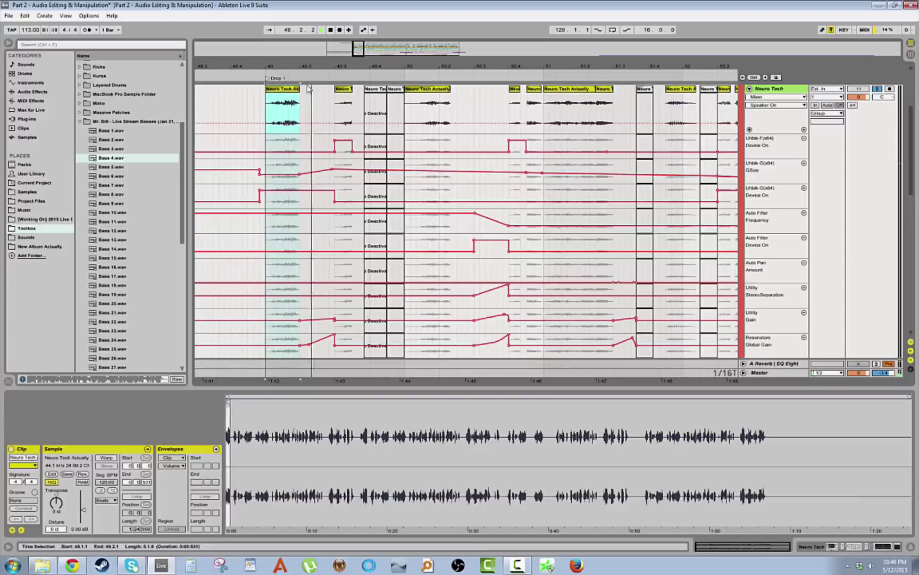
key("minus")
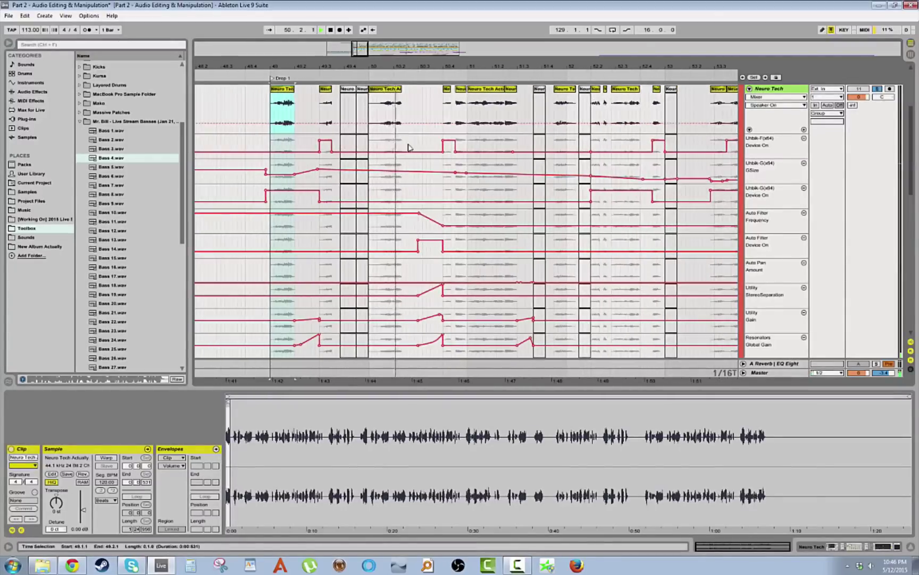
scroll(409, 148, "up", 3)
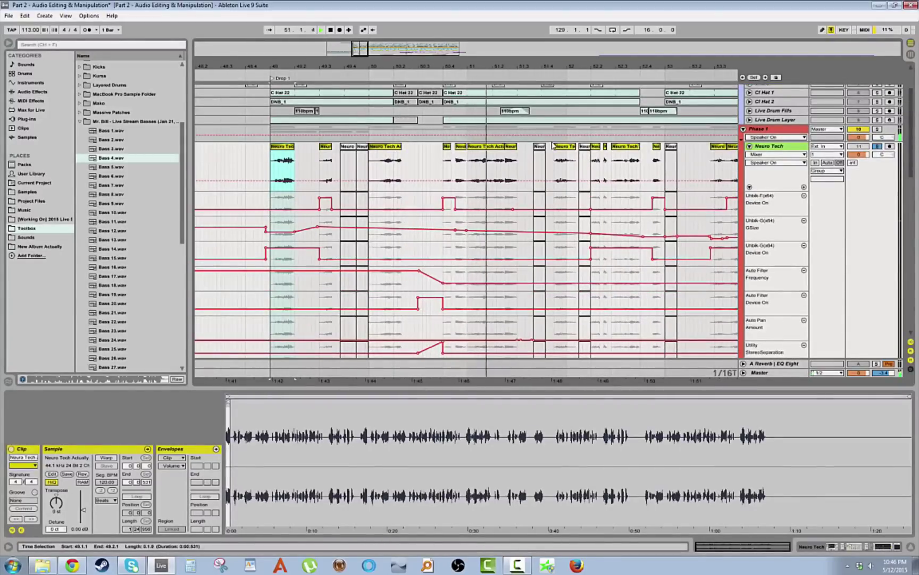
left_click_drag(574, 69, 511, 63)
key("space")
left_click(750, 146)
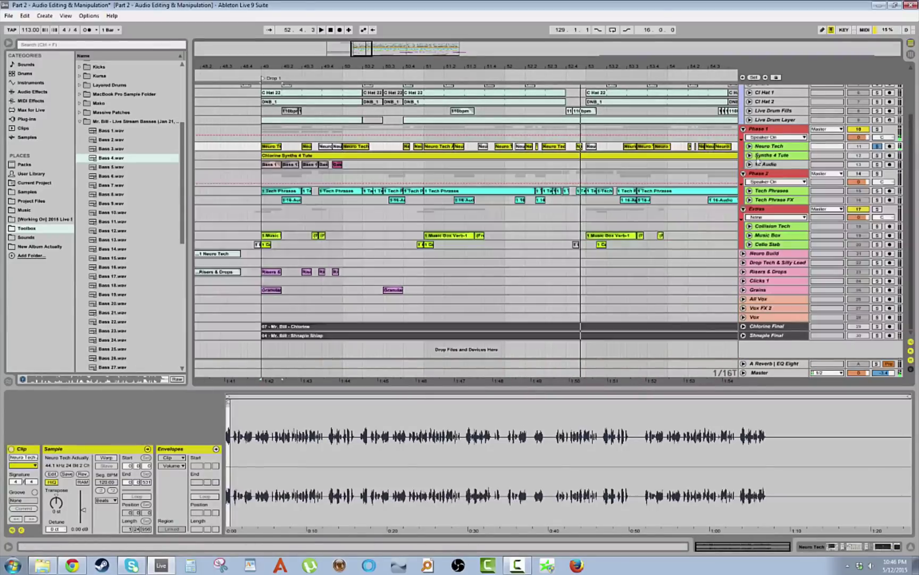
Solo the Synths 4 Tute track and play the Chlorine Synths 4 Tute clip from Drop 1
left_click(750, 155)
left_click(416, 174)
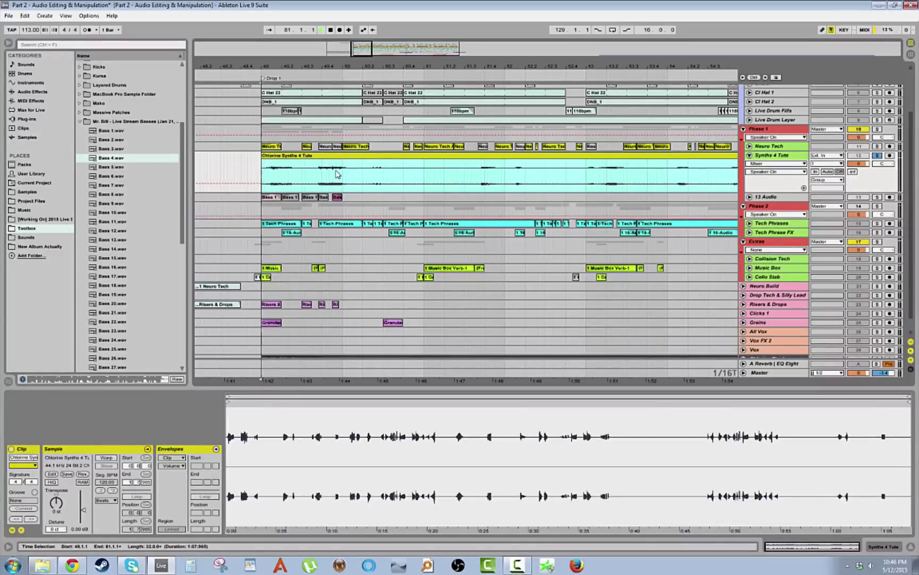
key("space")
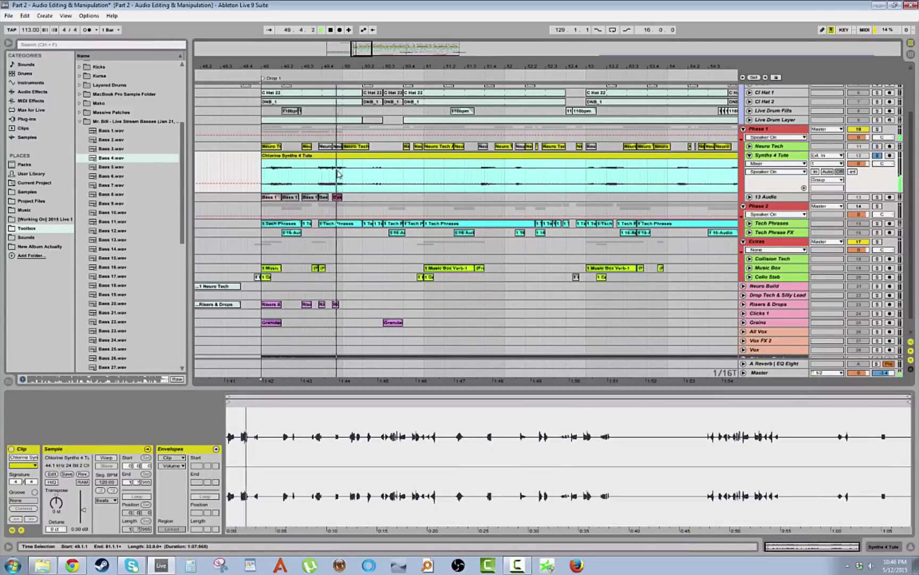
left_click(484, 173)
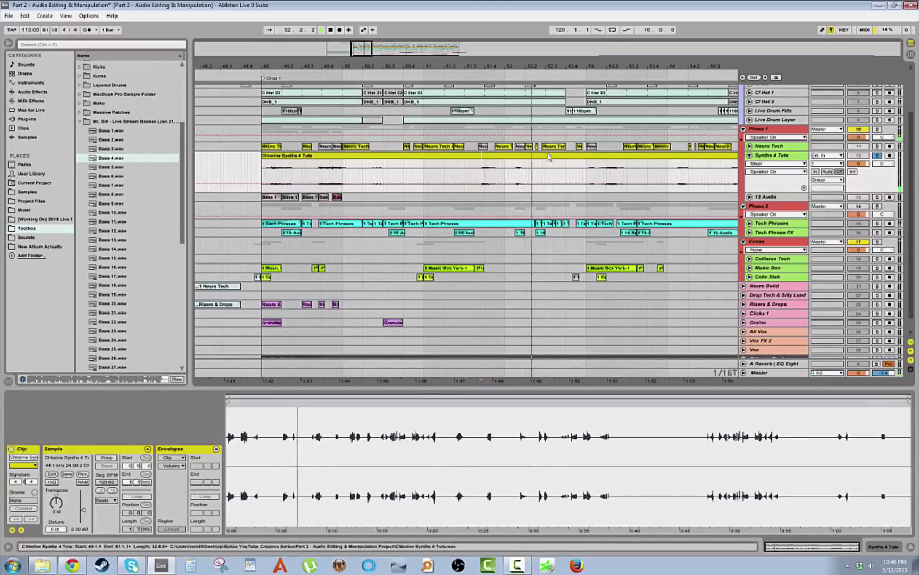
key("space")
key("space")
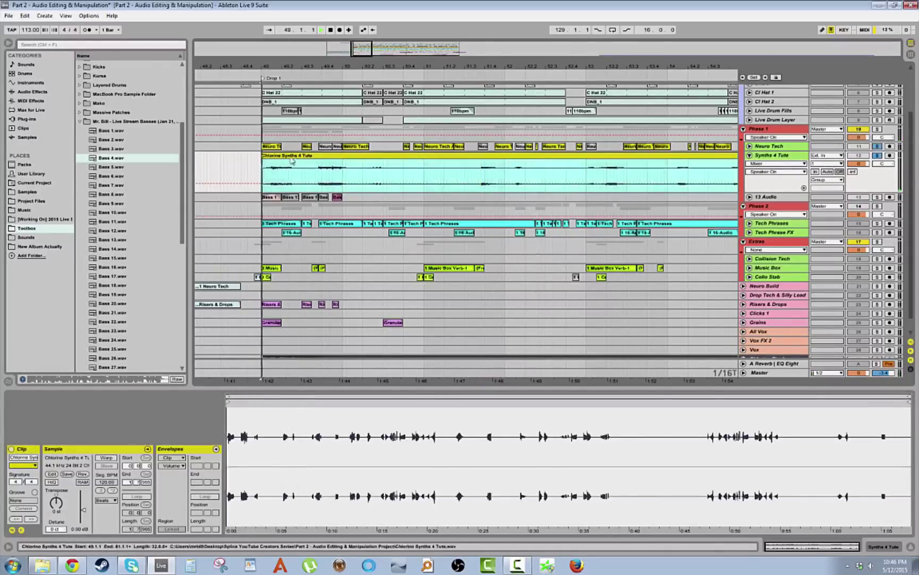
Fold the Synths 4 Tute track and delete the 13 Audio track with its bass clips
left_click(750, 155)
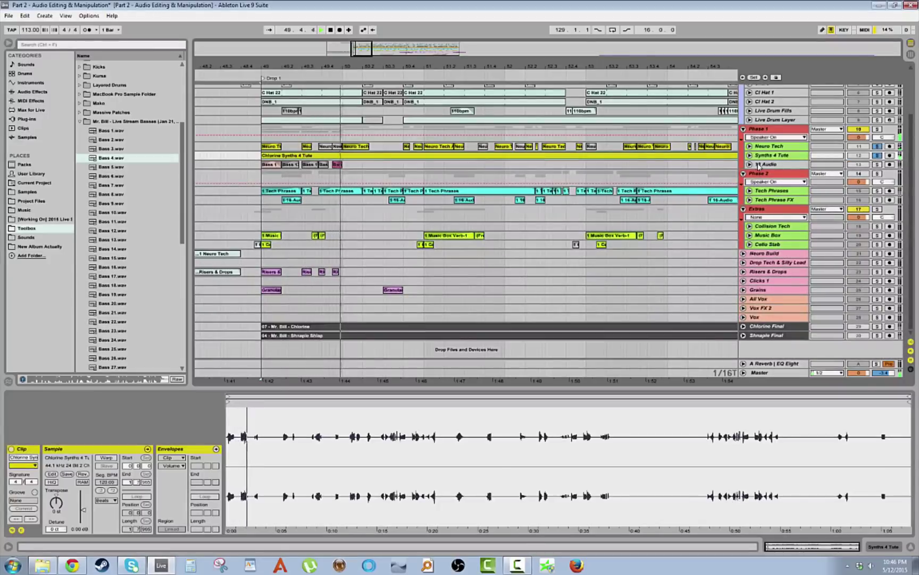
left_click(762, 164)
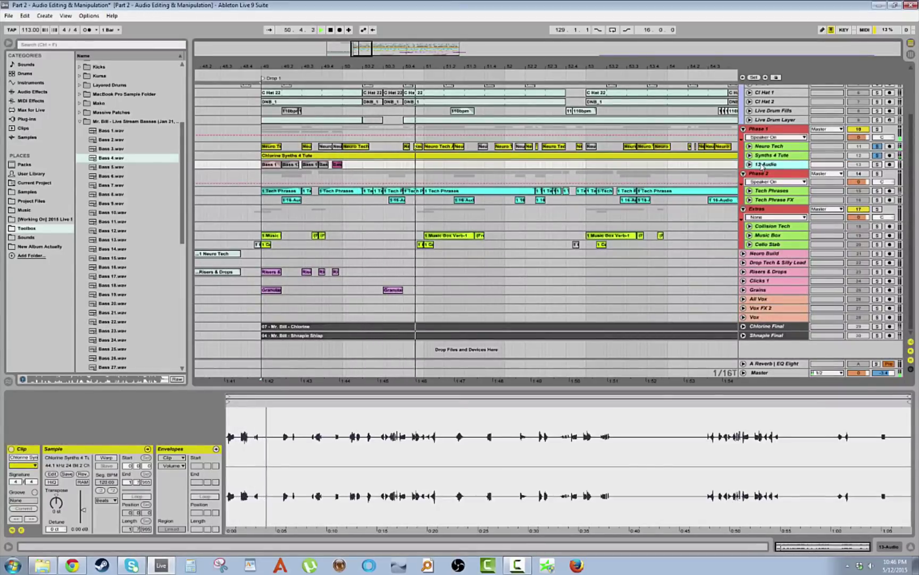
key("Delete")
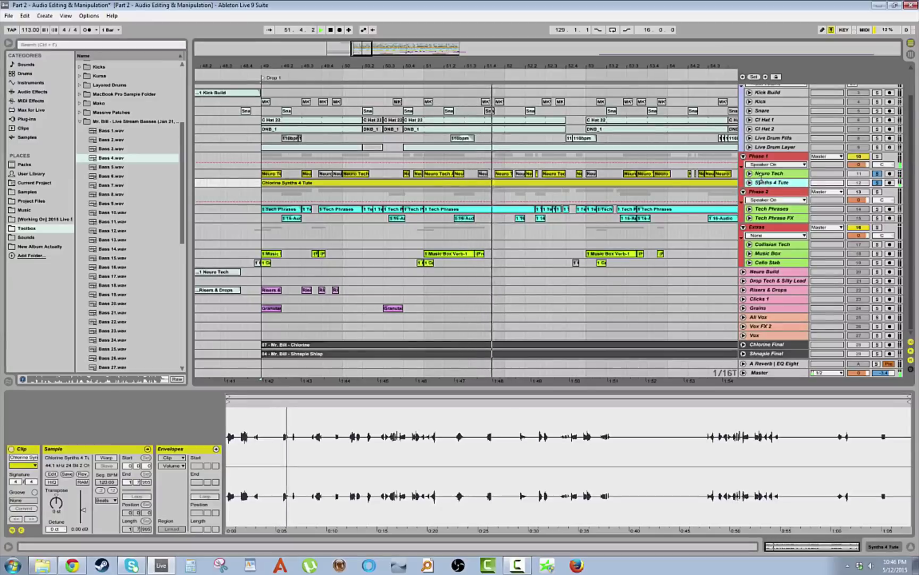
Unfold the Neuro Tech track and examine its automation lanes and device chain around Drop 1
left_click(751, 175)
left_click(750, 174)
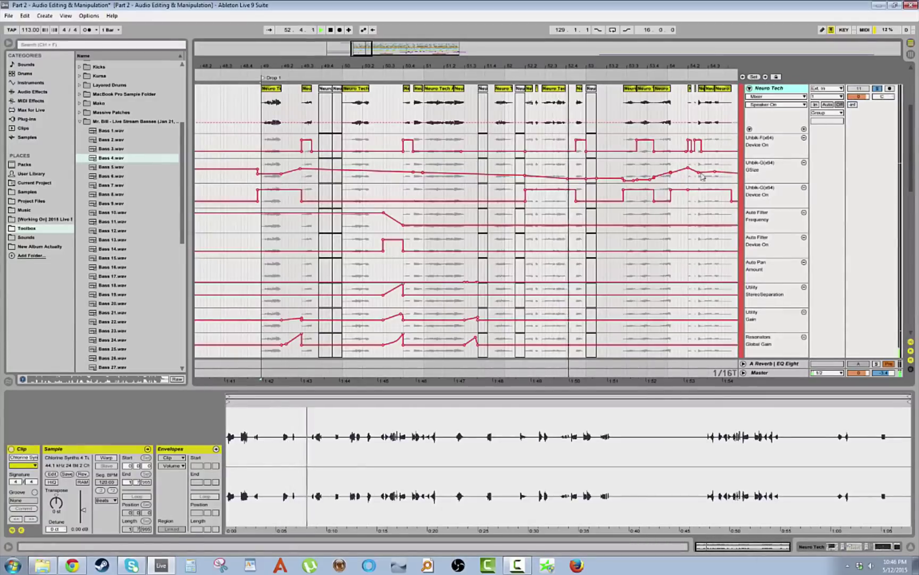
key("space")
left_click(266, 104)
left_click_drag(276, 64, 362, 105)
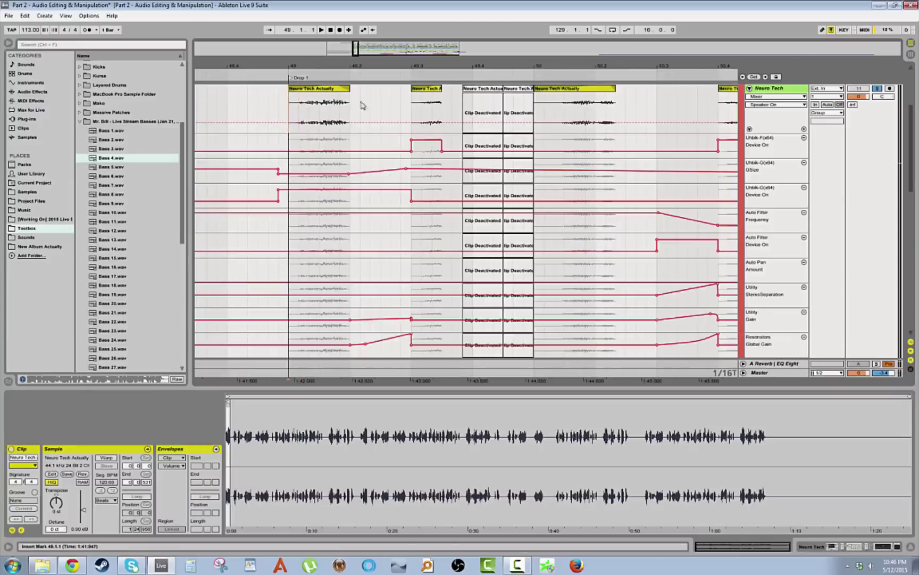
double_click(765, 90)
scroll(652, 243, "down", 3)
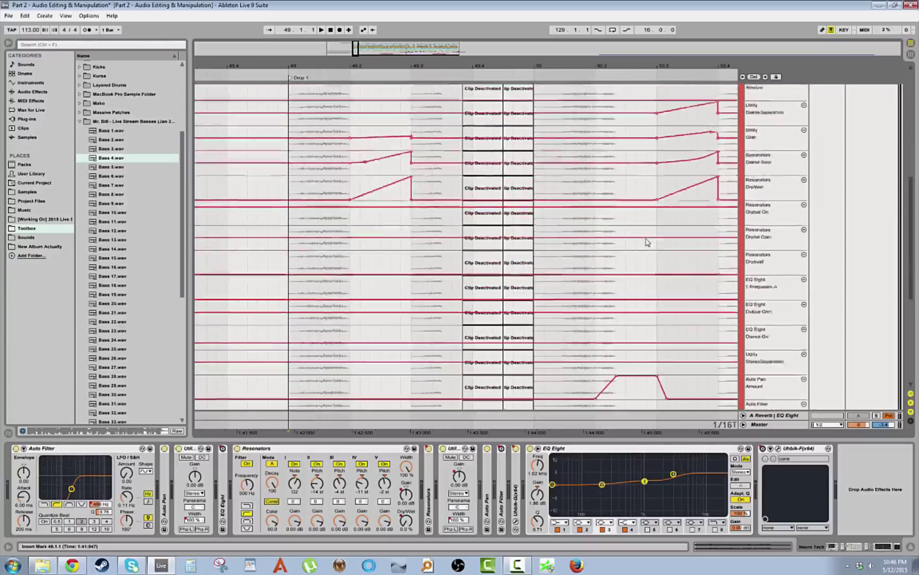
scroll(647, 242, "down", 3)
scroll(612, 255, "up", 4)
Examine the Resonators Dry/Wet ramp from 49.2 to 49.3 and play the Neuro Tech track from Drop 1
left_click(359, 212)
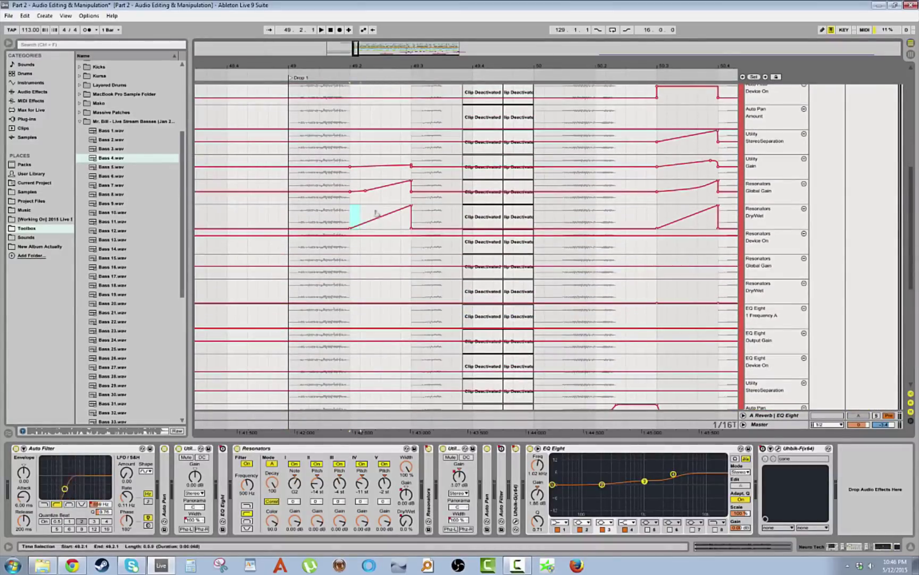
left_click_drag(410, 213, 350, 224)
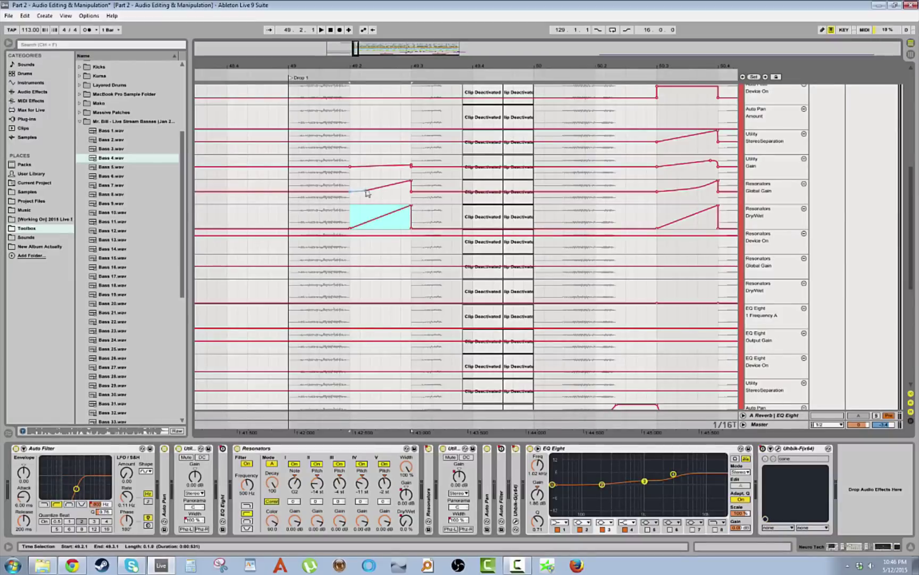
left_click(298, 216)
scroll(365, 232, "up", 1)
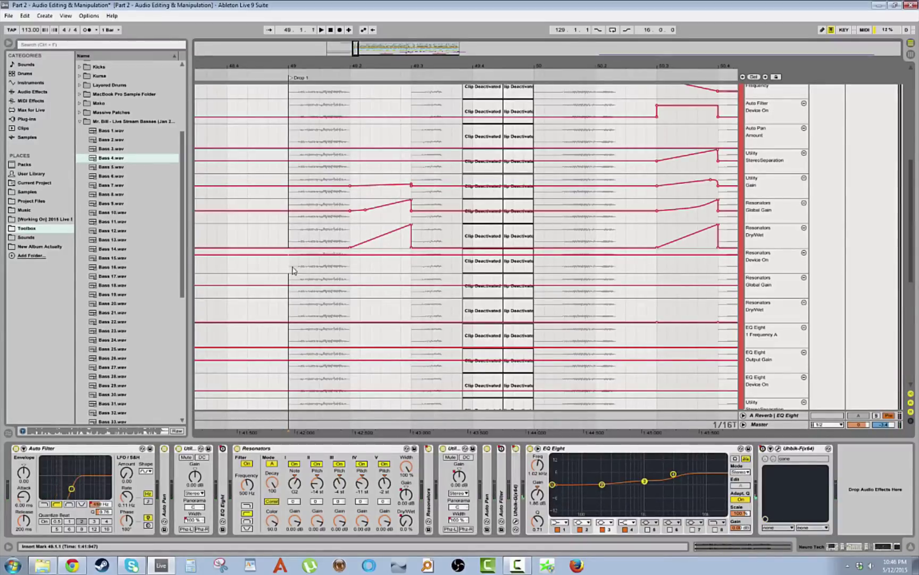
key("space")
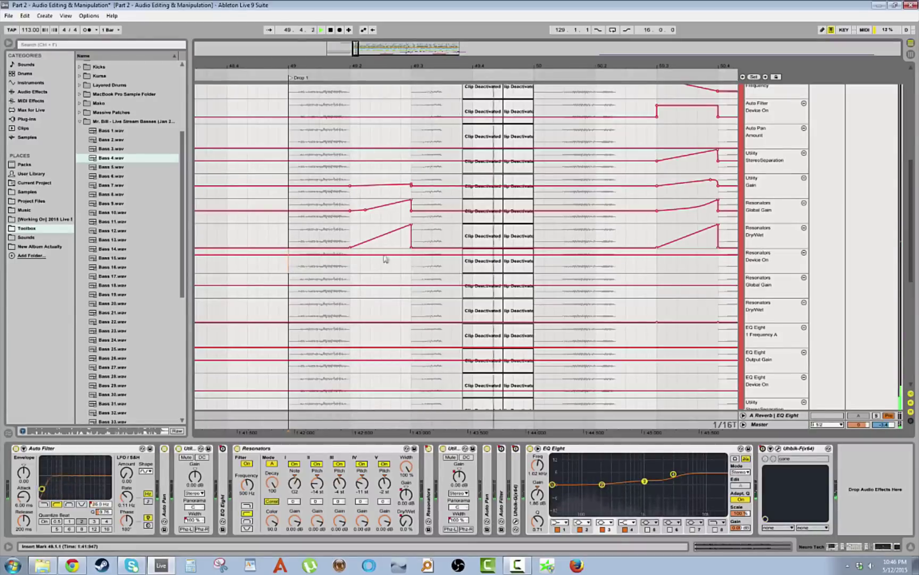
Play the Neuro Tech clip at 49.3, inspect the Uhbik-F flanger's settings and close its plug-in window
scroll(385, 259, "up", 5)
left_click_drag(526, 67, 458, 56)
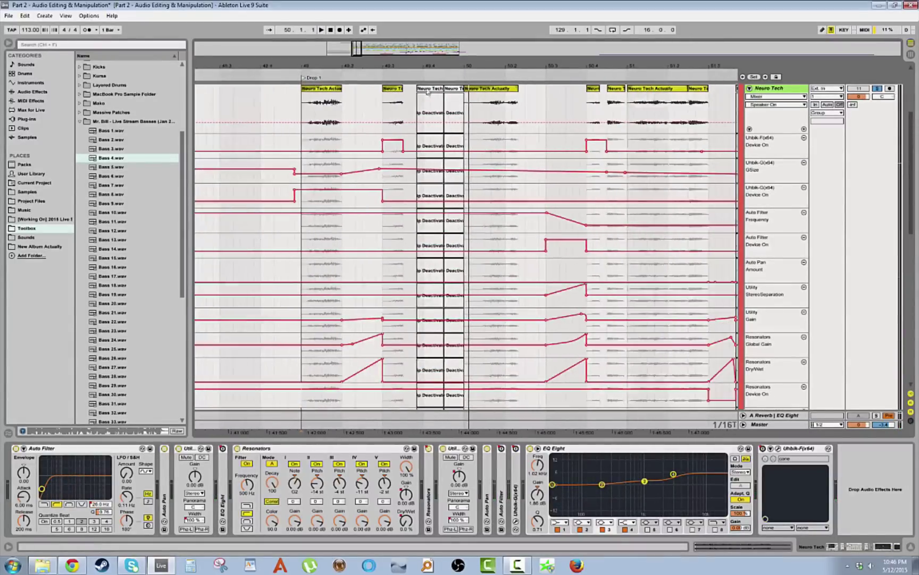
left_click(386, 105)
key("space")
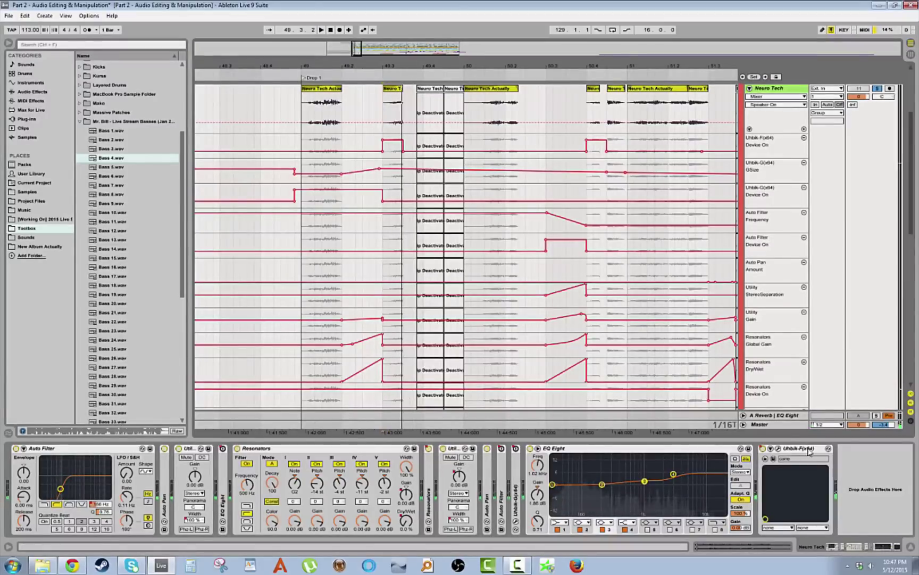
left_click(779, 448)
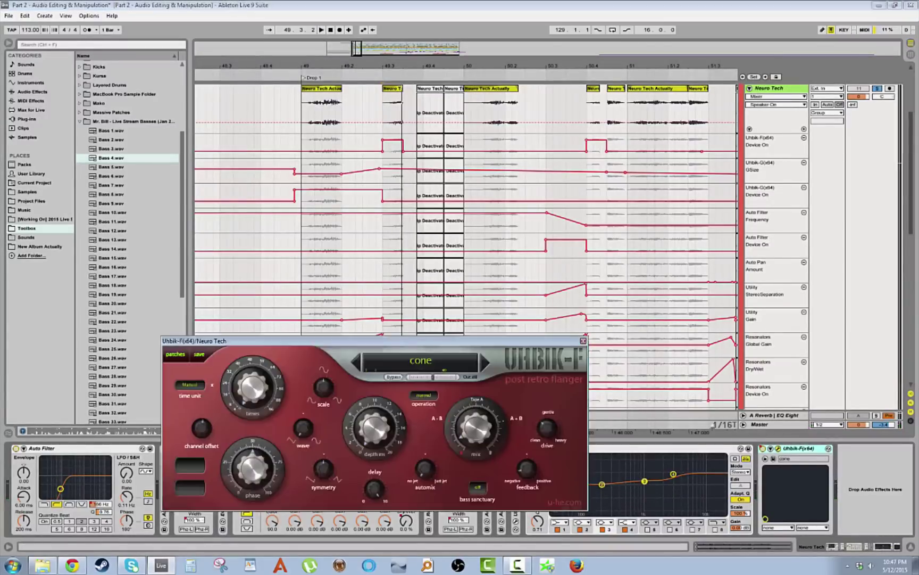
left_click(583, 340)
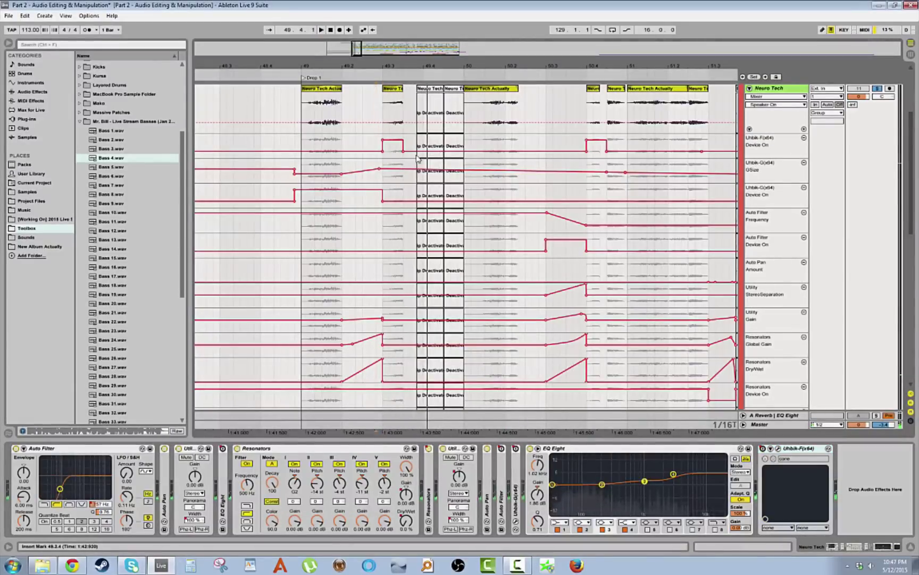
Remove the Uhbik-F Device On automation at 49.3 to hear the clip without the flanger, and restore it
key("b")
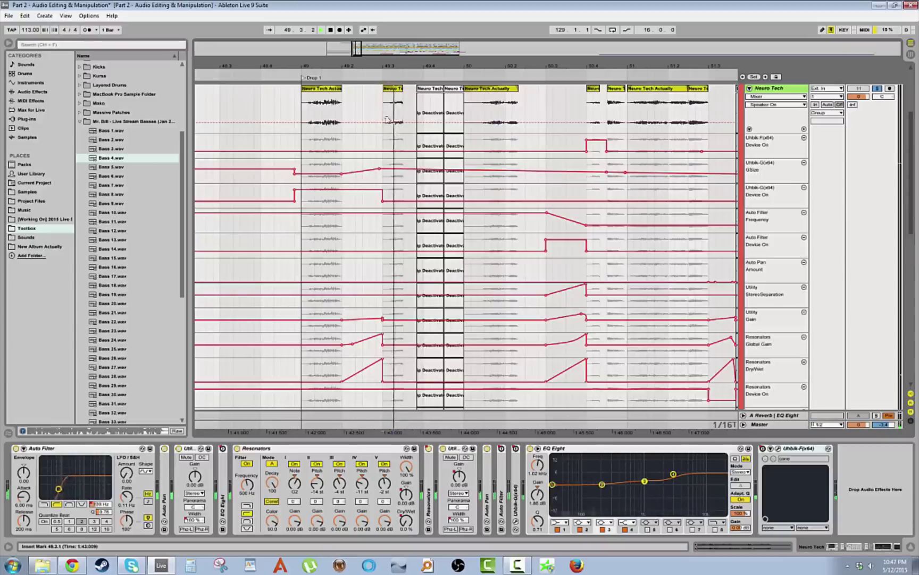
left_click(388, 140)
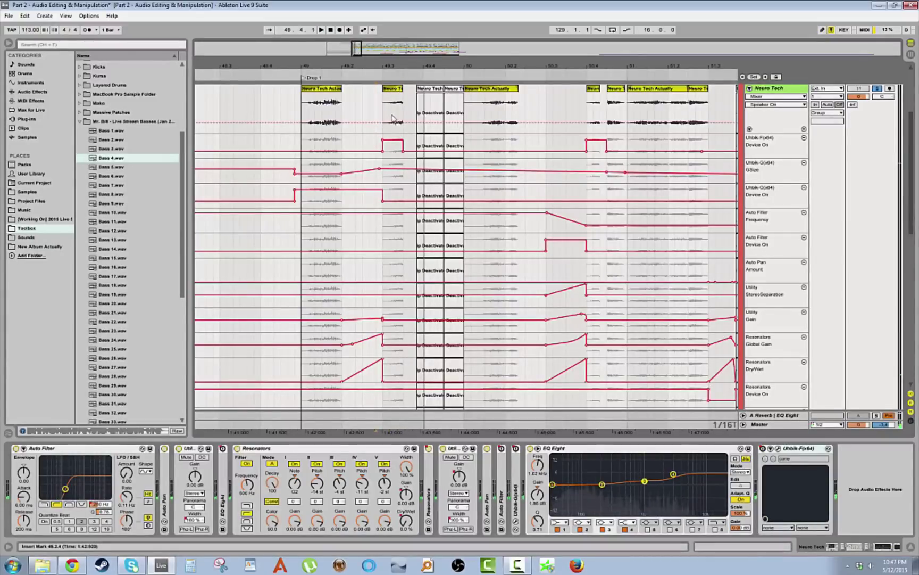
key("b")
Play the Neuro Tech track from bar 50 and survey its automation across the rest of the drop
key("space")
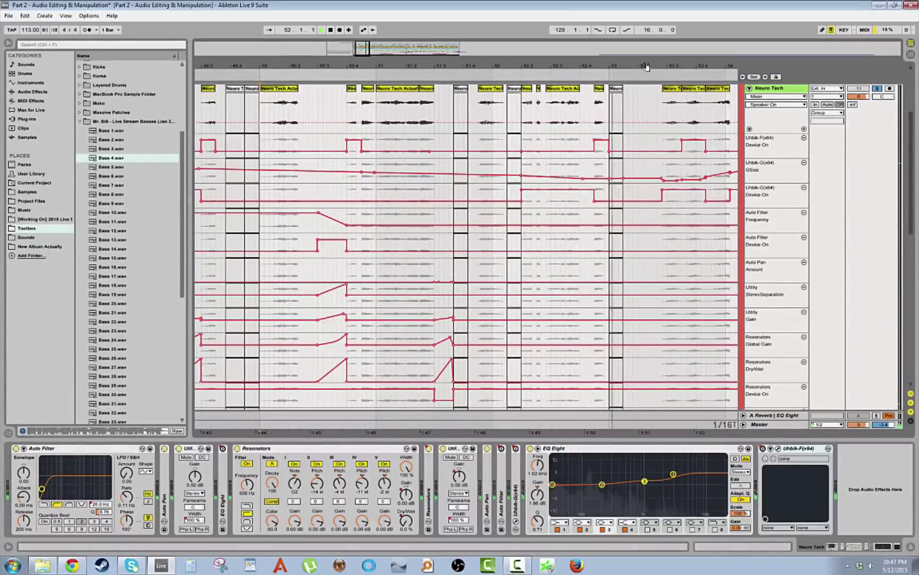
key("space")
left_click_drag(646, 66, 584, 79)
scroll(732, 119, "down", 3)
scroll(731, 120, "up", 3)
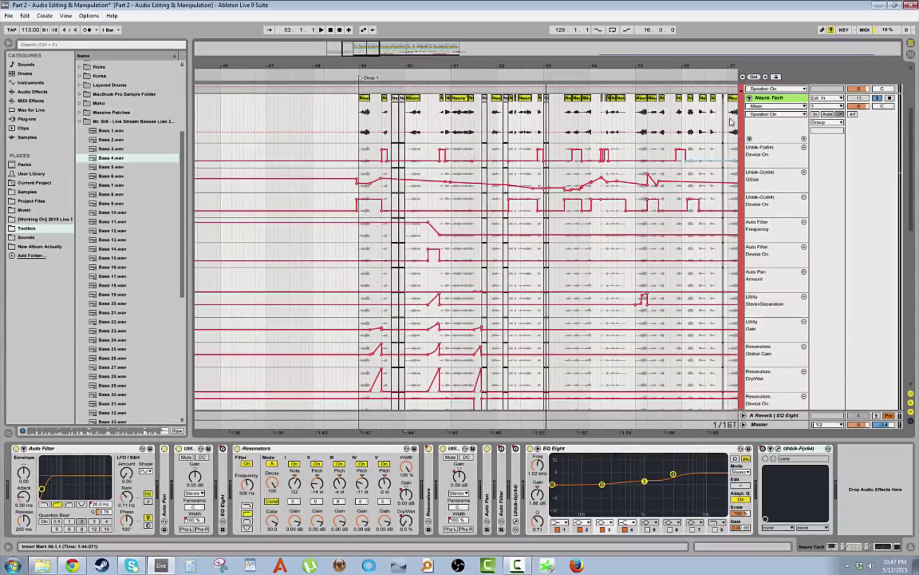
Collapse the Neuro Tech and Synths 4 Tute tracks and take Neuro Tech out of solo
left_click(749, 98)
left_click_drag(611, 68, 463, 74)
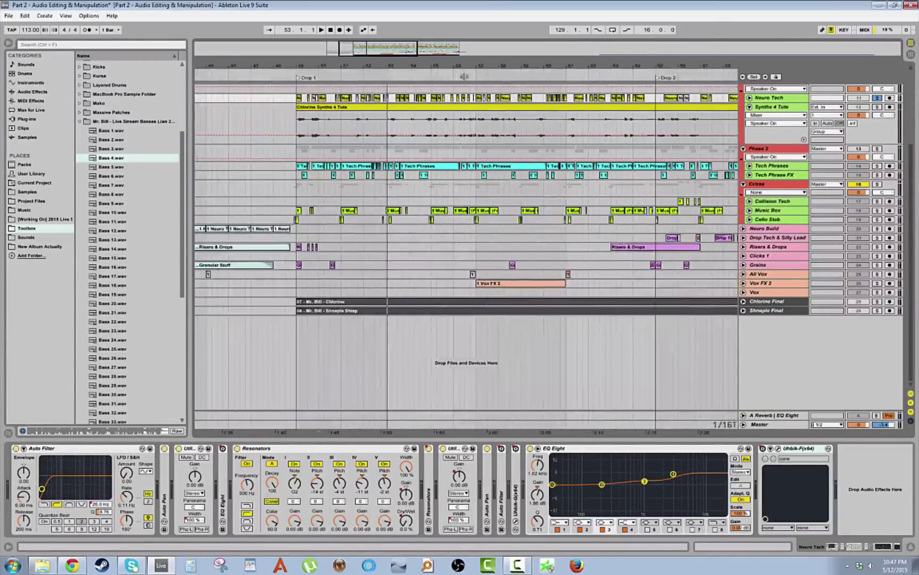
scroll(846, 152, "up", 2)
left_click(876, 145)
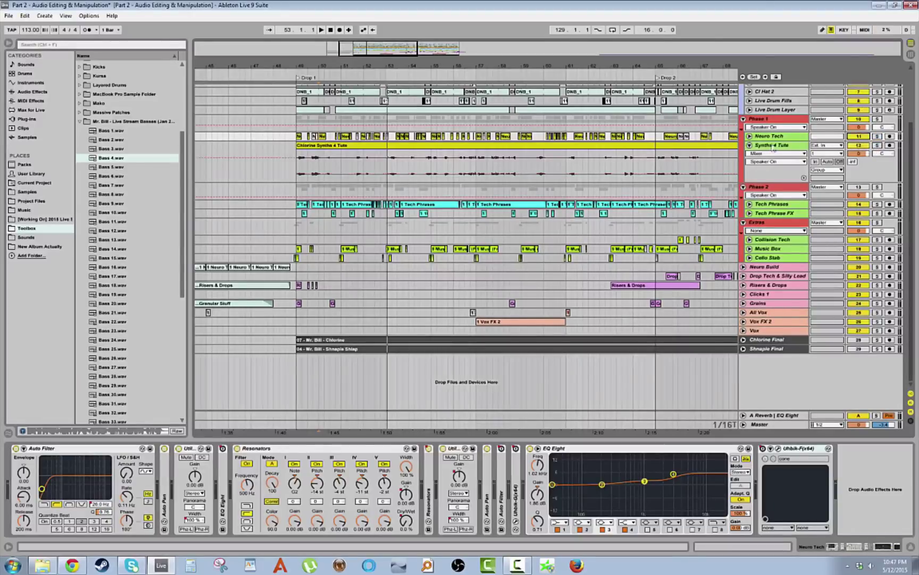
left_click(750, 145)
scroll(771, 181, "up", 2)
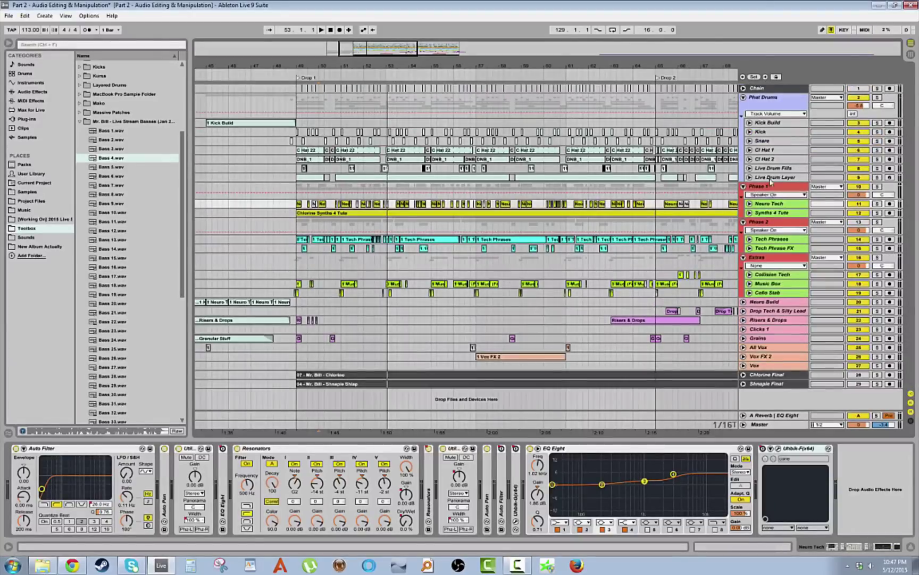
Examine the tracks that make up the Phase 1 and Phase 2 groups
left_click(761, 213)
left_click(766, 187)
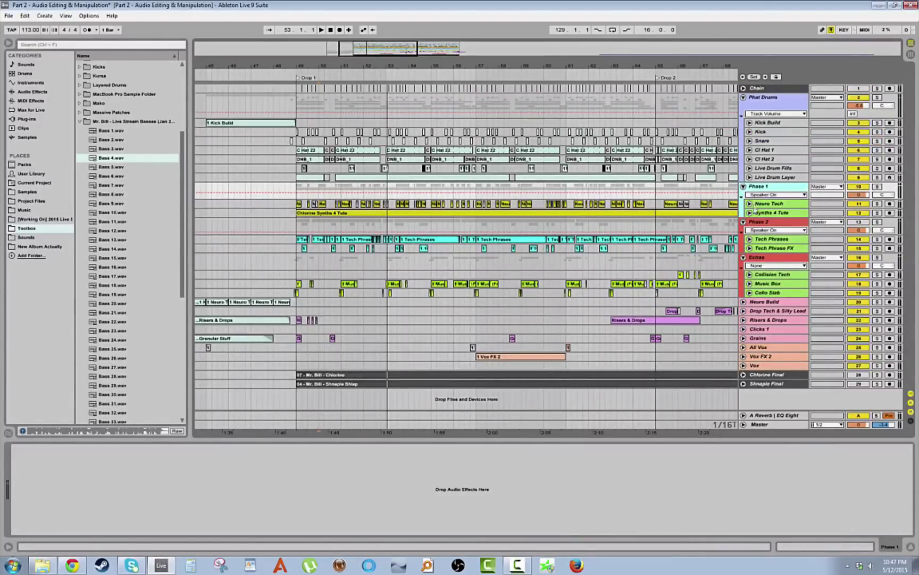
left_click(759, 214)
left_click(761, 205, "shift")
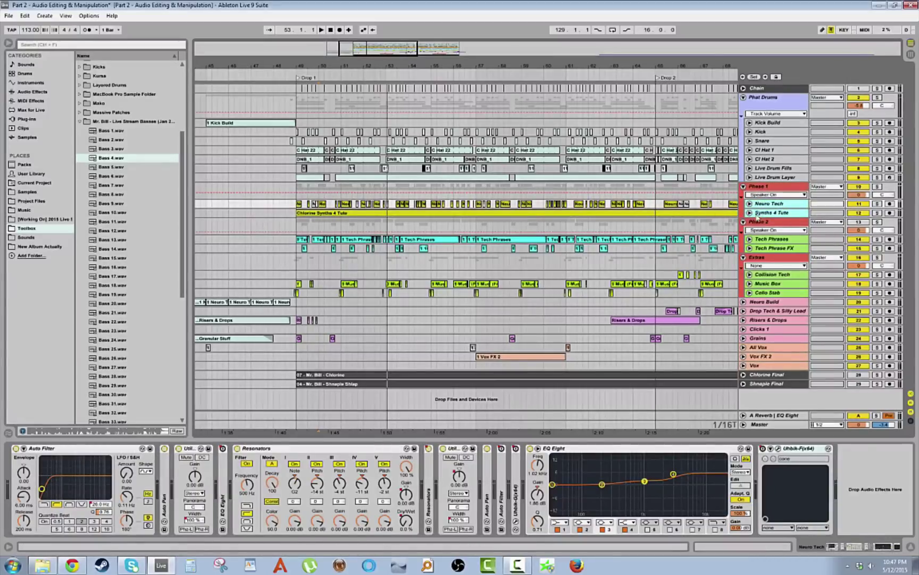
left_click(767, 241)
left_click(768, 249, "shift")
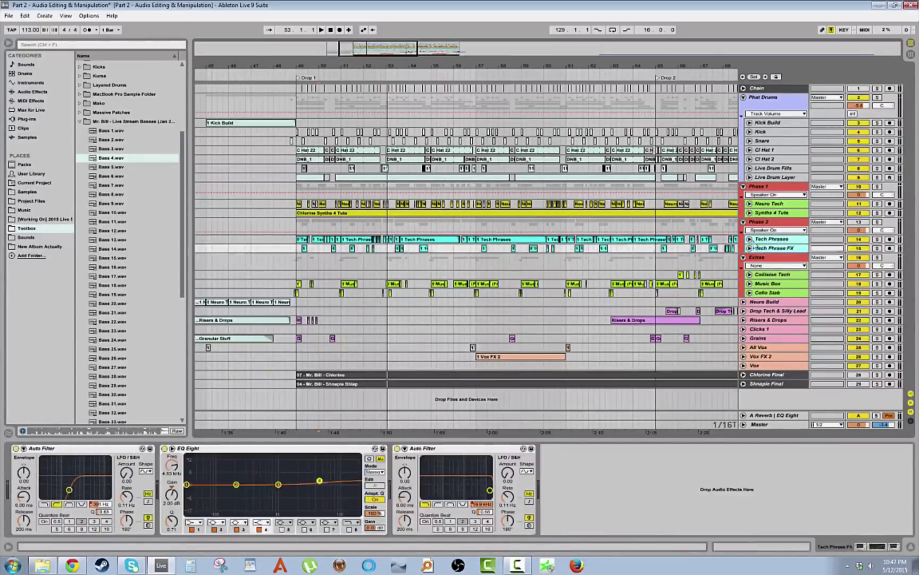
Expand the Phase 2 tracks, select the first Tech Phrases clip at 49.1, and collapse Tech Phrase FX
left_click(750, 248)
scroll(521, 237, "down", 2)
left_click(303, 194)
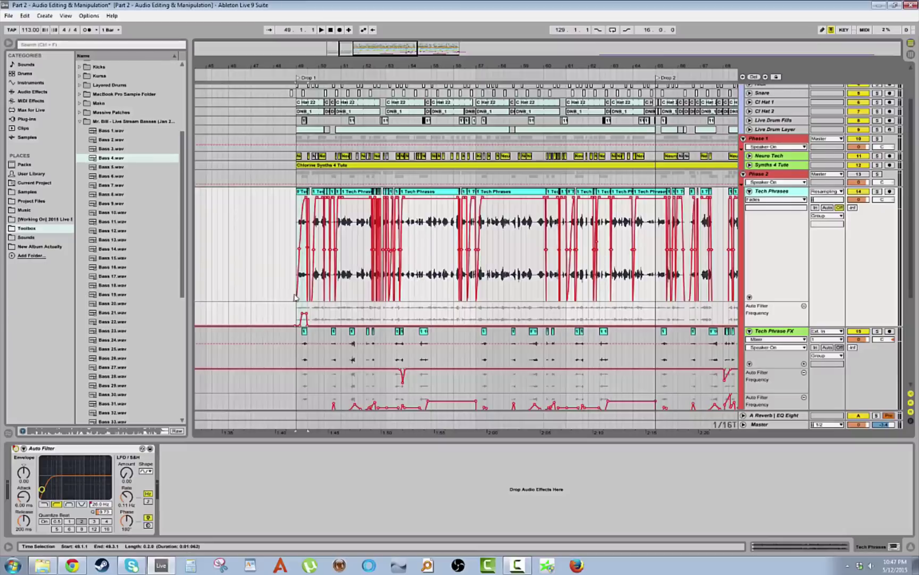
scroll(296, 297, "down", 2)
left_click(791, 295, "shift")
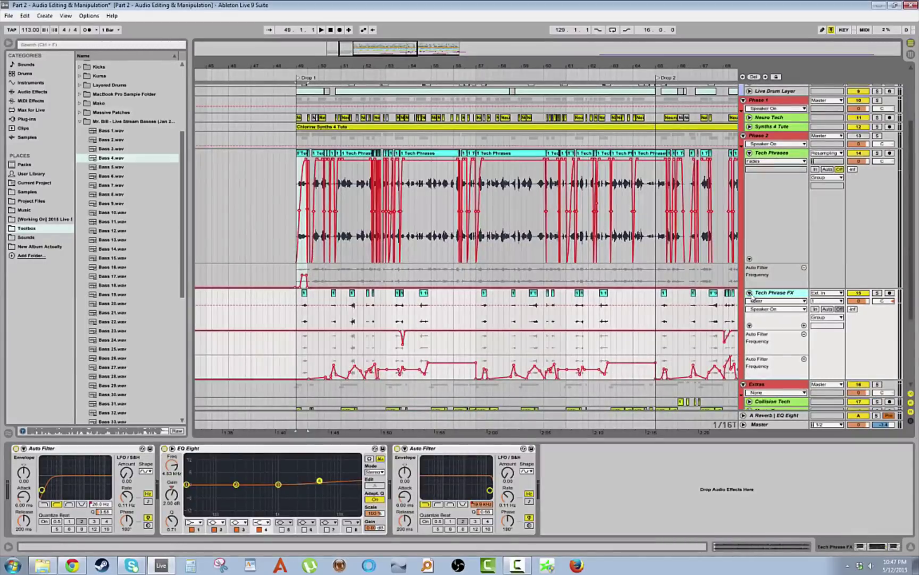
left_click(750, 293)
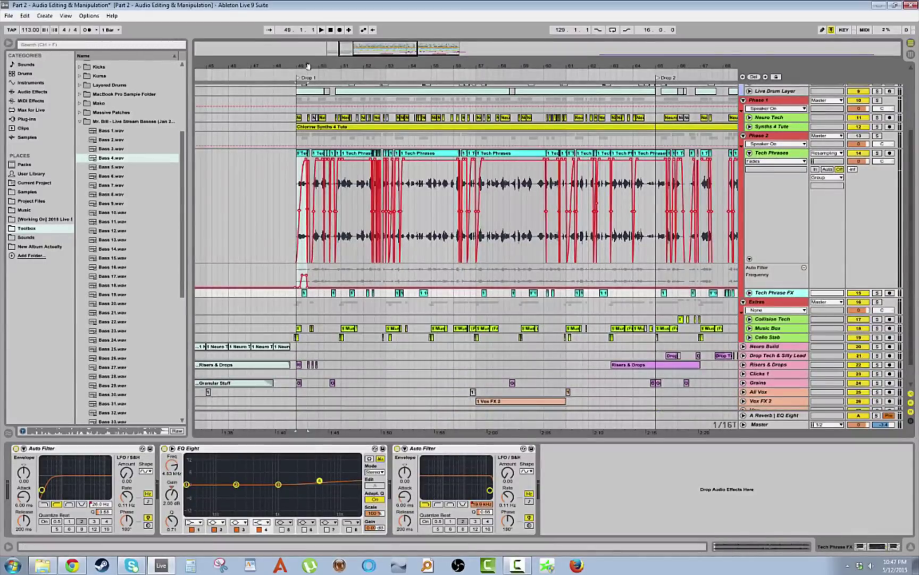
Activate the Phase 2 group and play the soloed Tech Phrases track from its first clip at Drop 1
left_click_drag(306, 66, 269, 172)
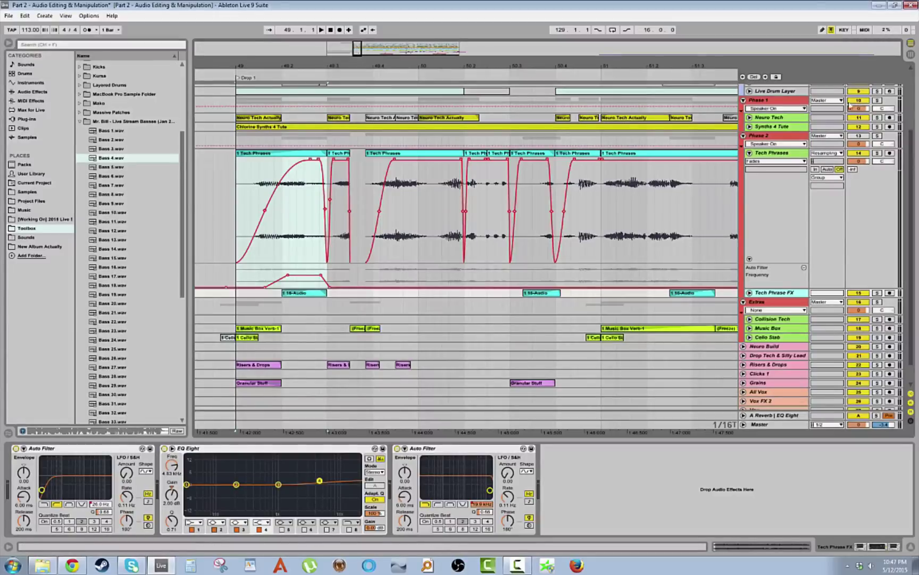
left_click(857, 136)
left_click(774, 154)
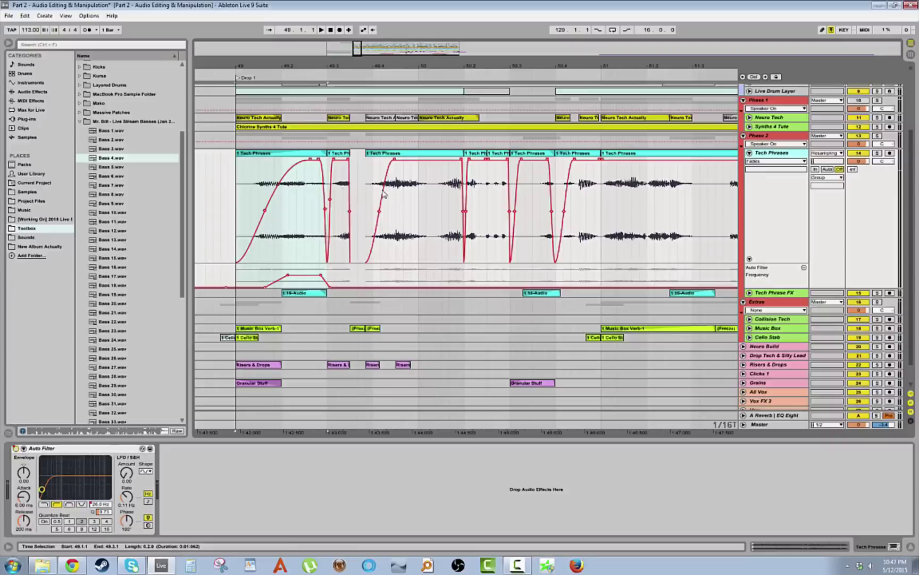
double_click(290, 153)
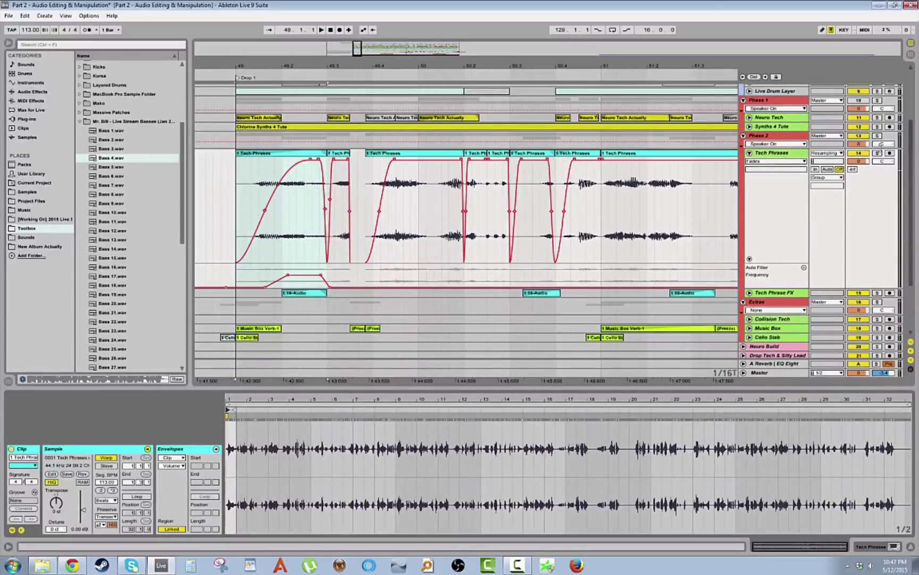
left_click(877, 153)
key("space")
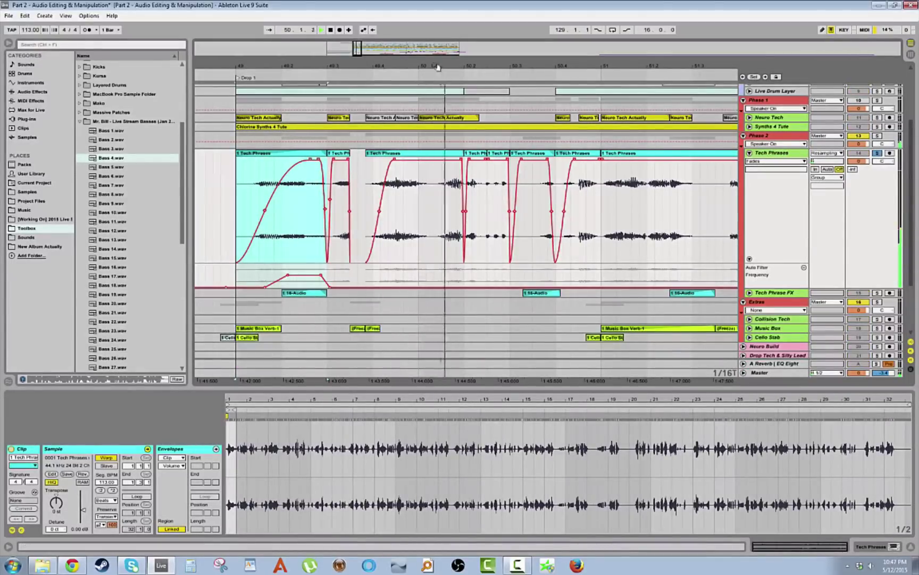
left_click_drag(436, 65, 353, 47)
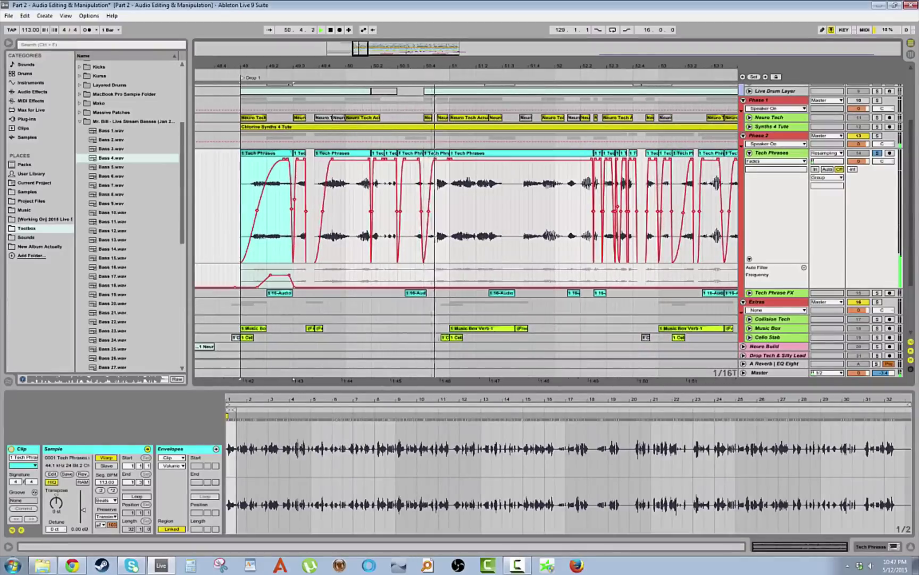
key("space")
Inspect the chopped Tech Phrases clips one by one between 50.2 and 52.2, including the long clip starting at bar 51
left_click(391, 153)
left_click(392, 154)
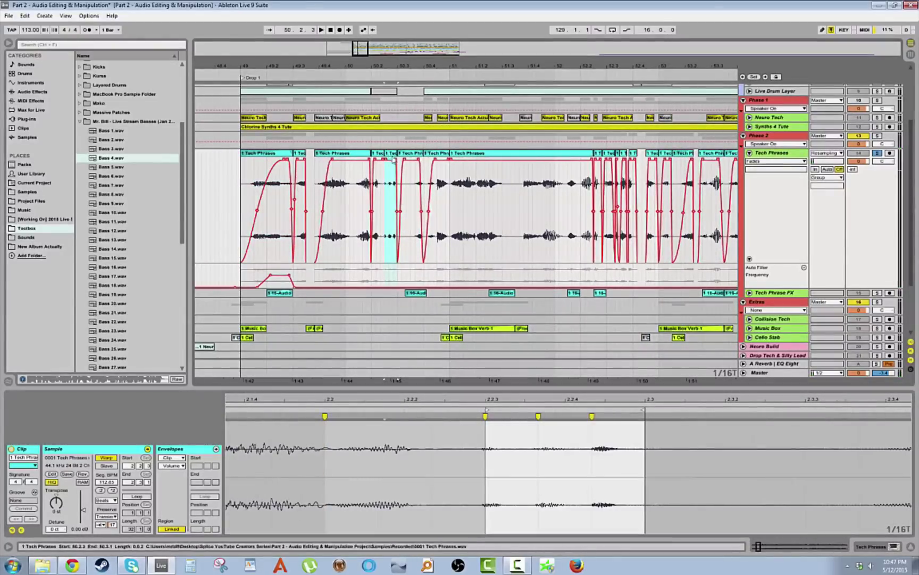
left_click(380, 154)
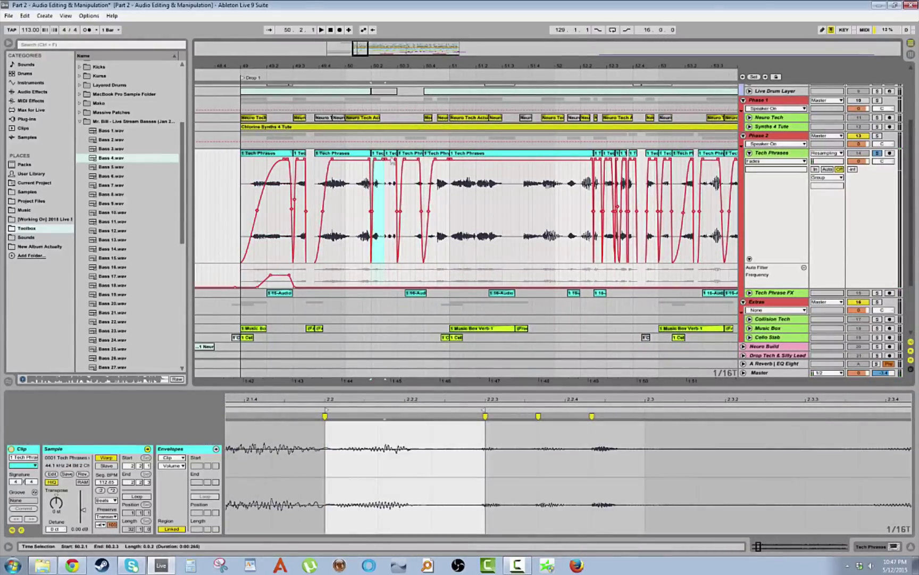
left_click(410, 155)
left_click(436, 154)
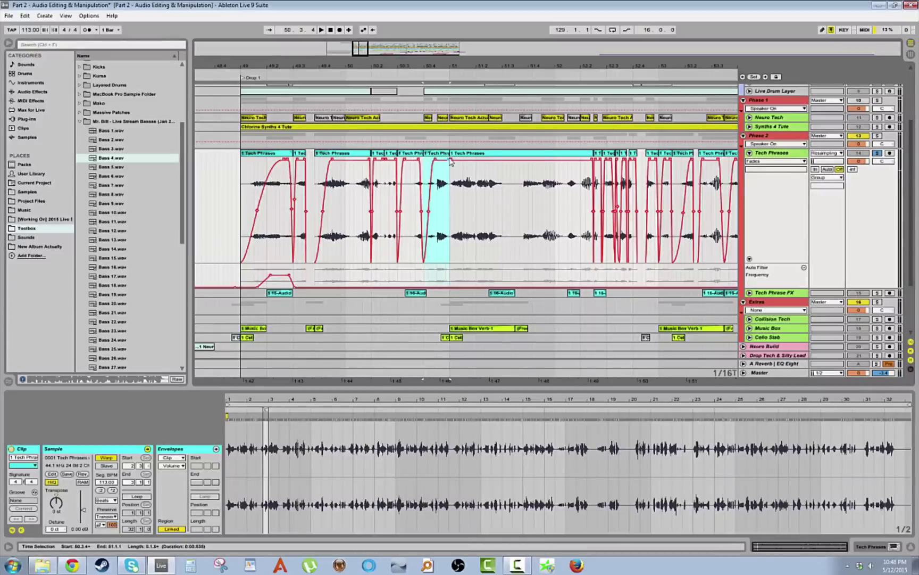
left_click_drag(472, 67, 418, 48)
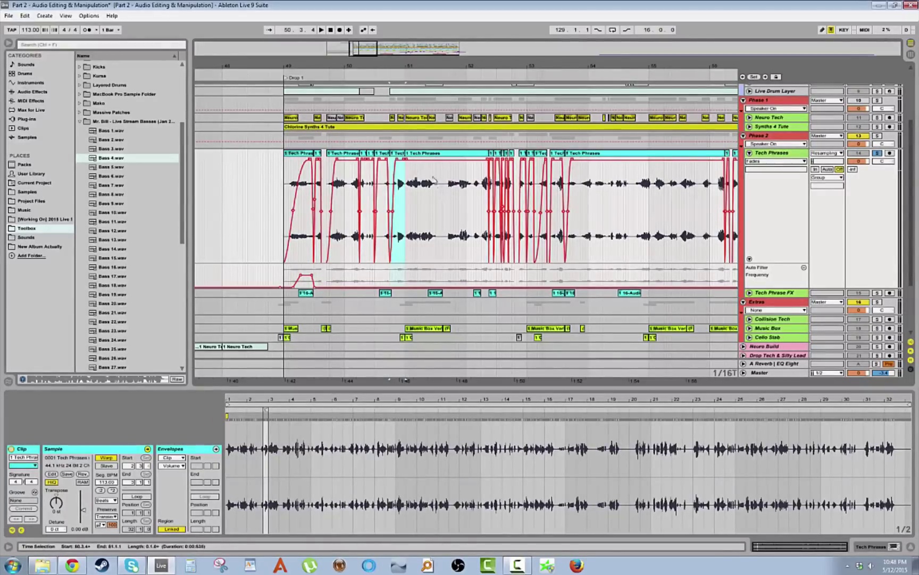
left_click(418, 156)
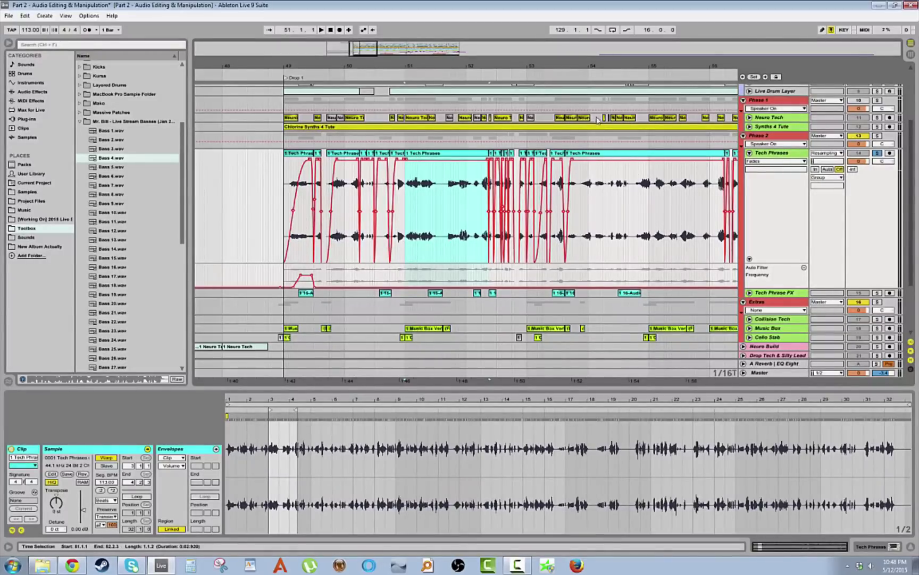
Collapse the Tech Phrases track and take it out of solo
left_click_drag(587, 66, 478, 66)
left_click(750, 153)
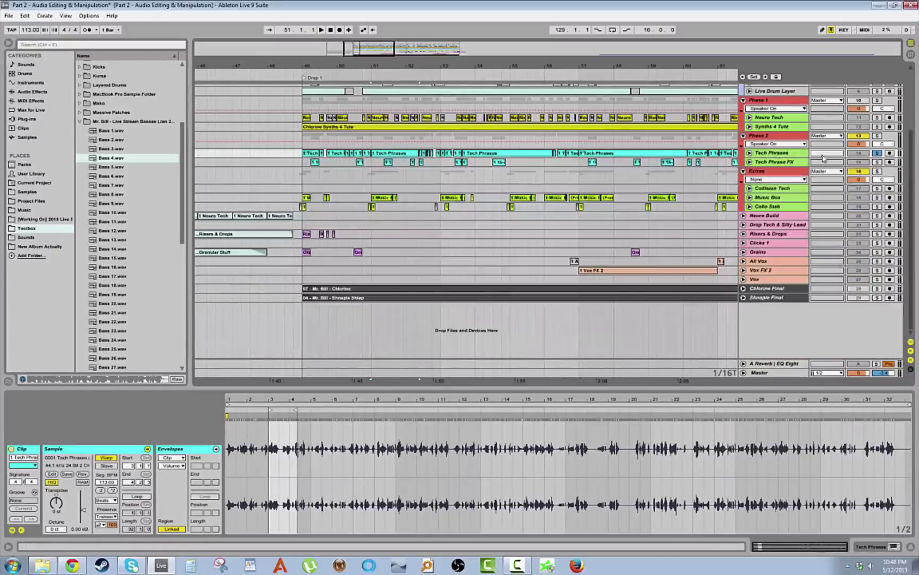
left_click(877, 153)
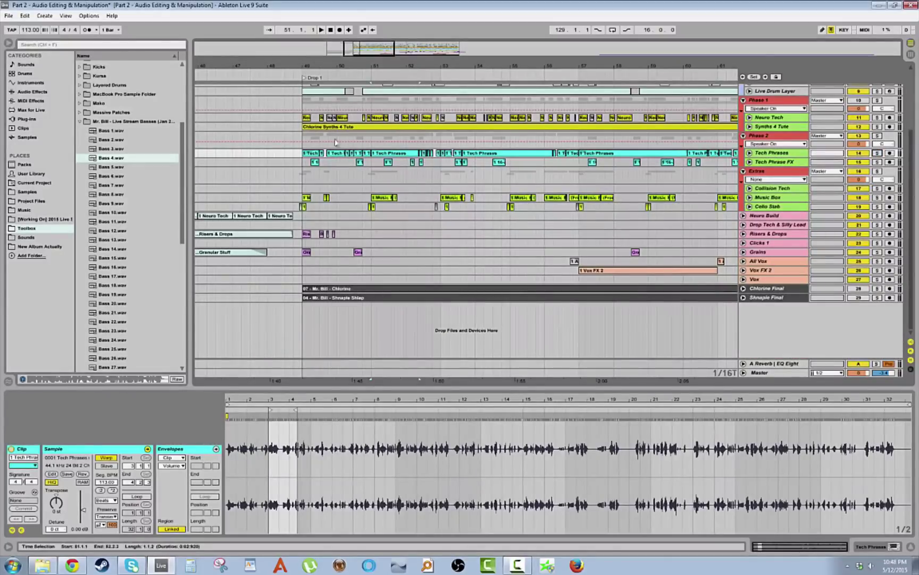
Set the arrangement grid to 2/1 and play the drop from bar 49 with the Phase 2 group selected
right_click(318, 138)
left_click(380, 177)
left_click(307, 137)
key("space")
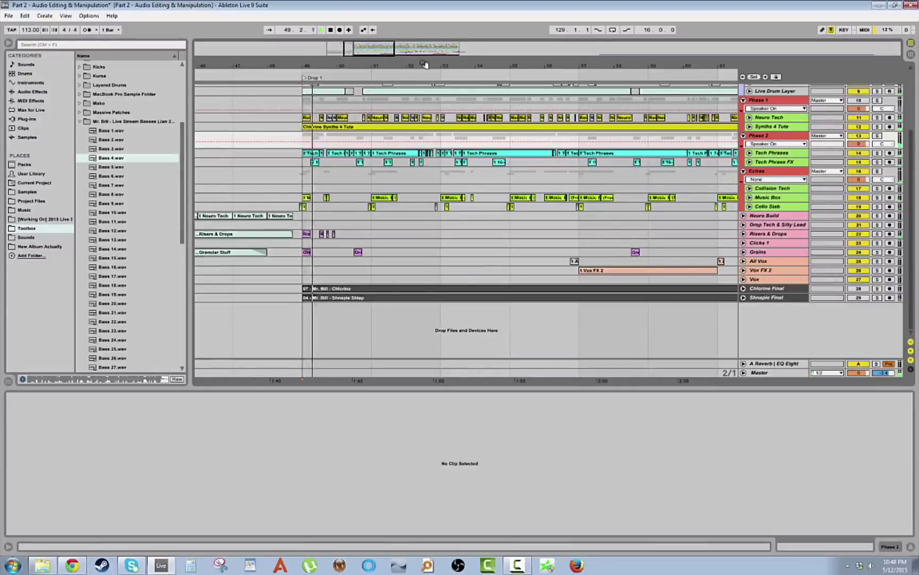
left_click_drag(424, 64, 382, 56)
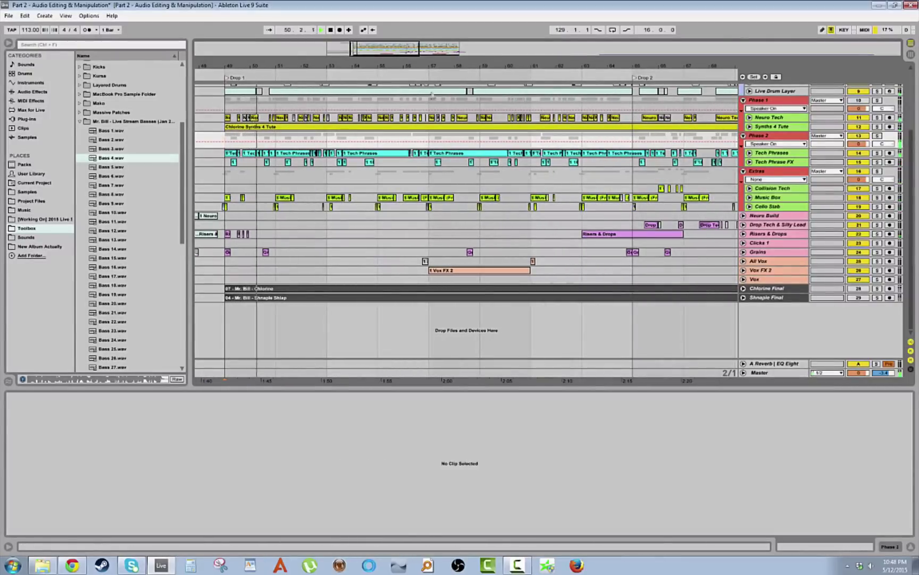
left_click(750, 153)
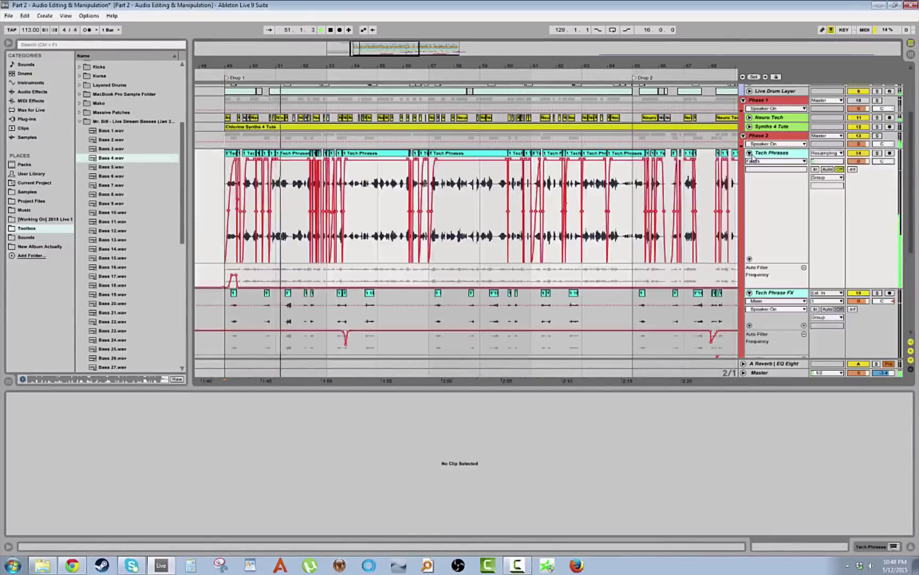
left_click(750, 152)
left_click(771, 136)
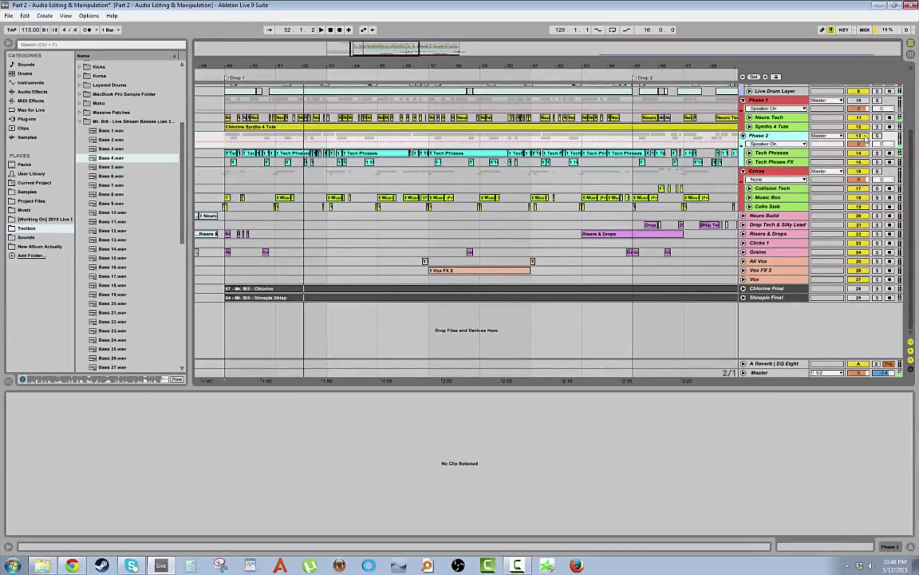
Play Drop 1 from the start of the Chlorine Synths 4 Tute clip and place the insert marker at bar 53
left_click(242, 129)
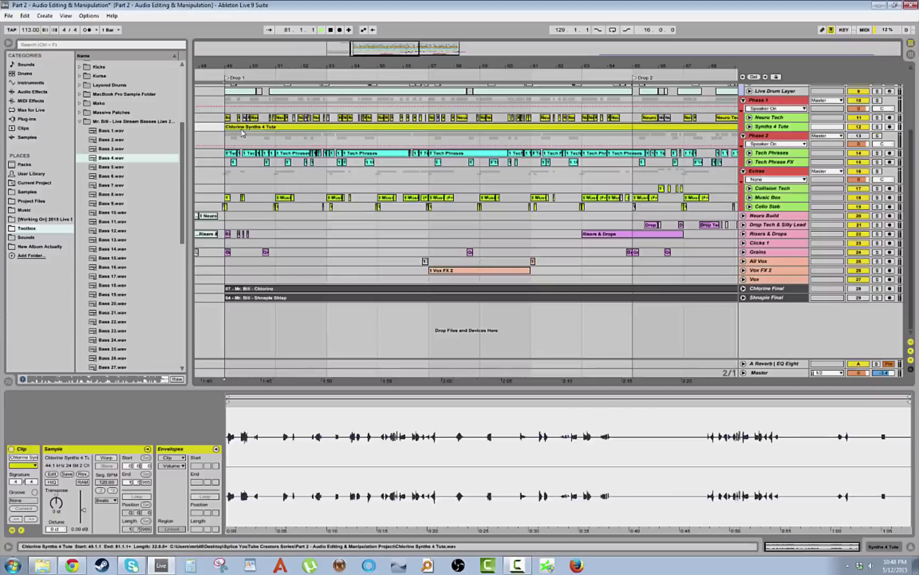
key("space")
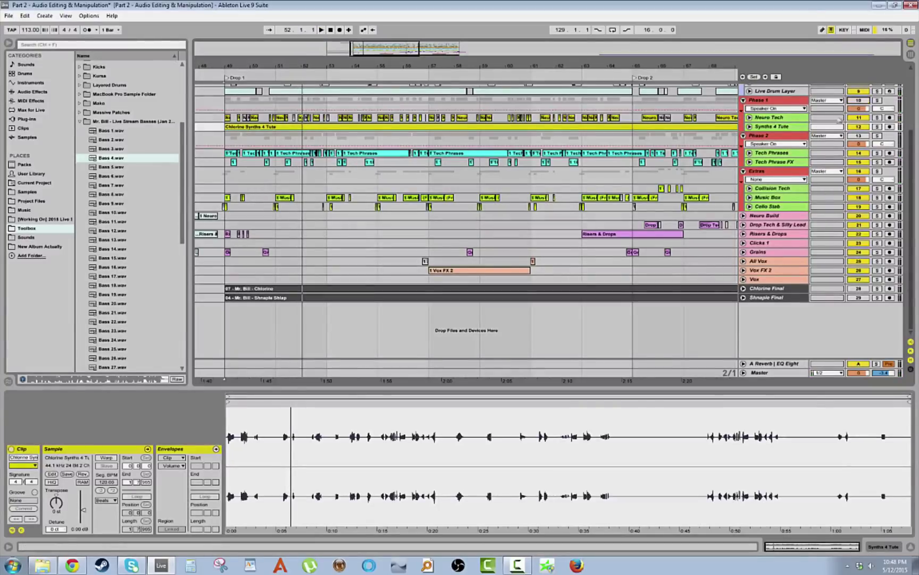
left_click(772, 136)
left_click_drag(225, 175, 325, 155)
left_click(328, 163)
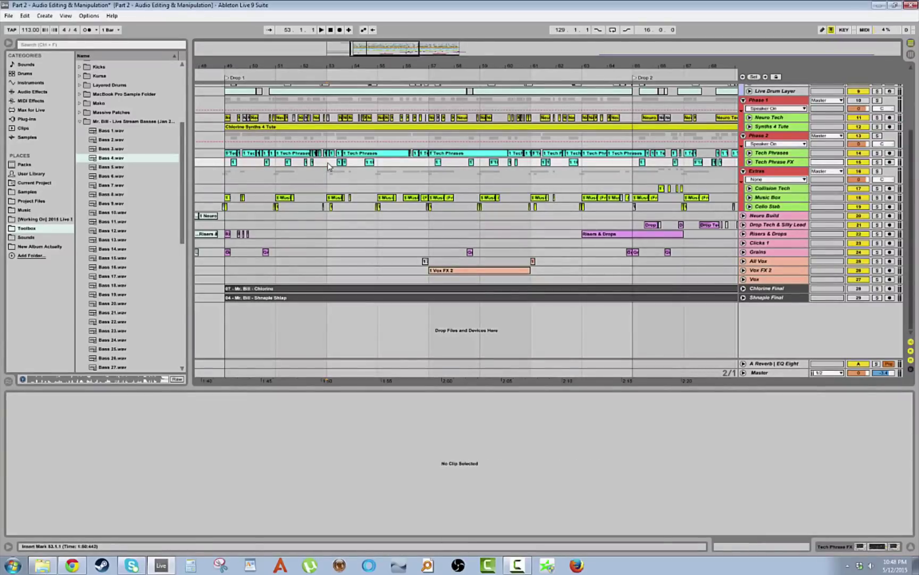
Select the first Tech Phrases clip at 49.1 and play a short passage from there
left_click(229, 153)
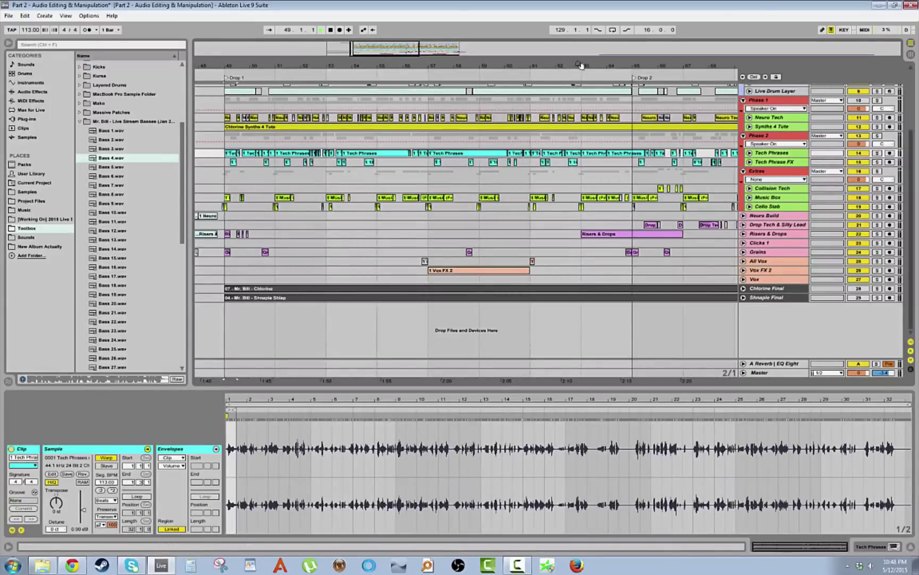
left_click_drag(581, 66, 467, 62)
key("space")
key("space")
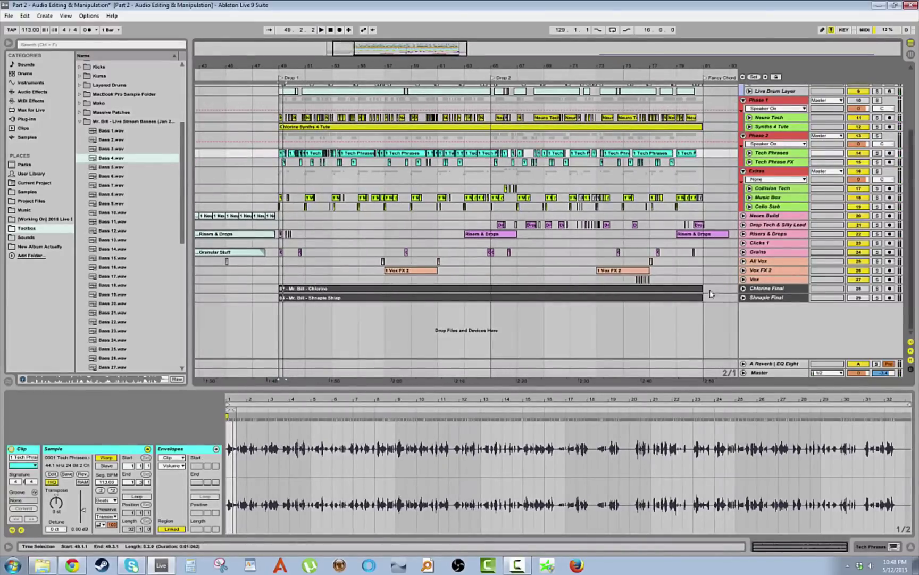
Expand and solo the Chlorine Final track, and switch off the Master's EQ Eight and Mastering - make it loud compressor
left_click(744, 289)
left_click(877, 289)
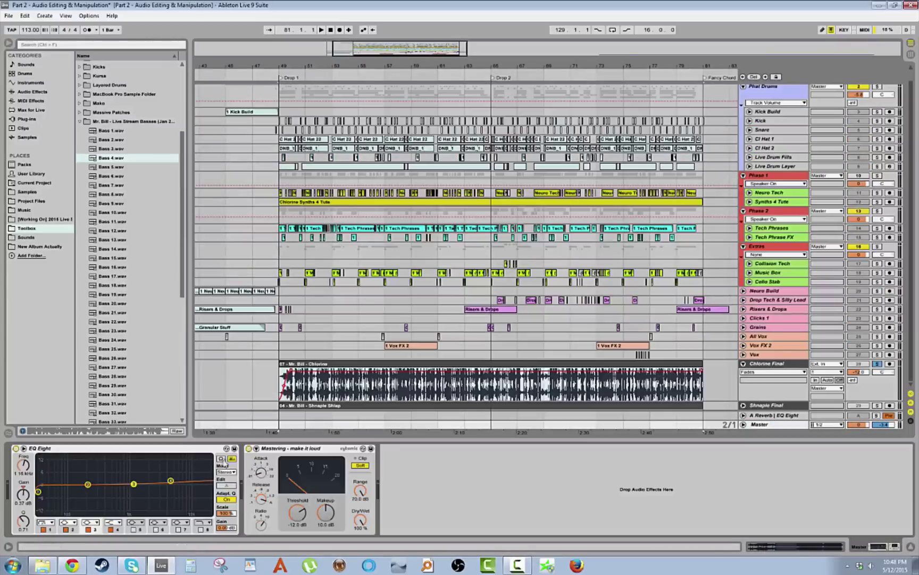
left_click(248, 449)
left_click(16, 448)
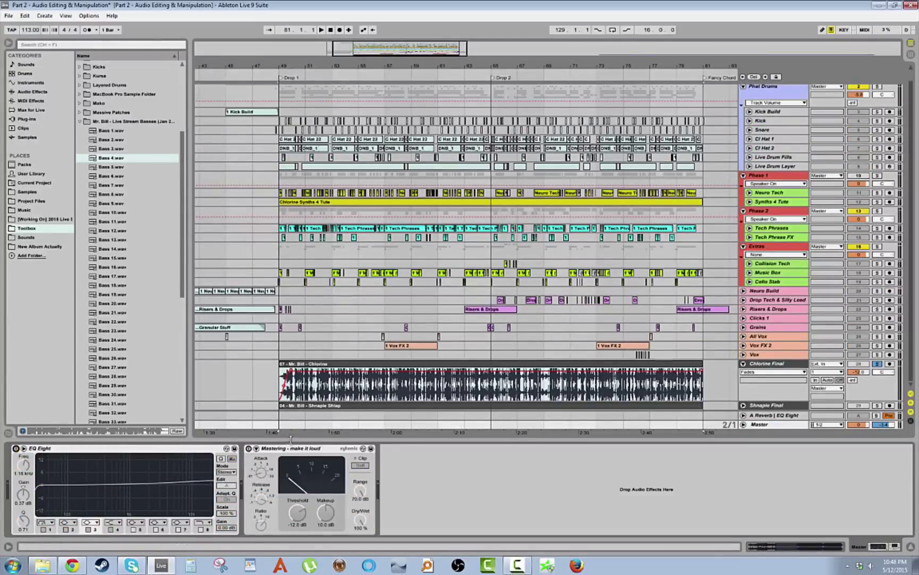
Hide the device view, enlarge the Chlorine Final track and play its clip from Drop 1
left_click_drag(292, 441, 294, 457)
left_click(291, 374)
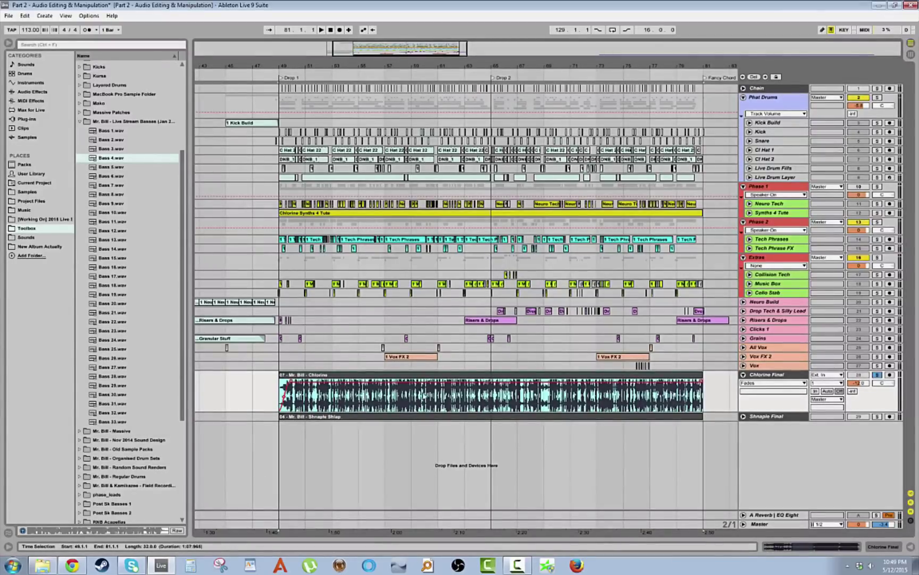
left_click_drag(758, 408, 758, 441)
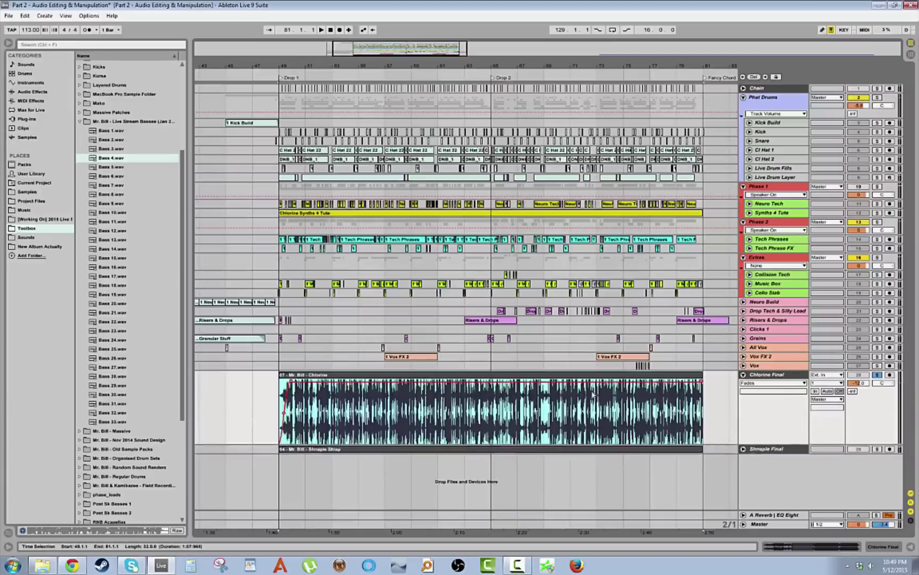
key("space")
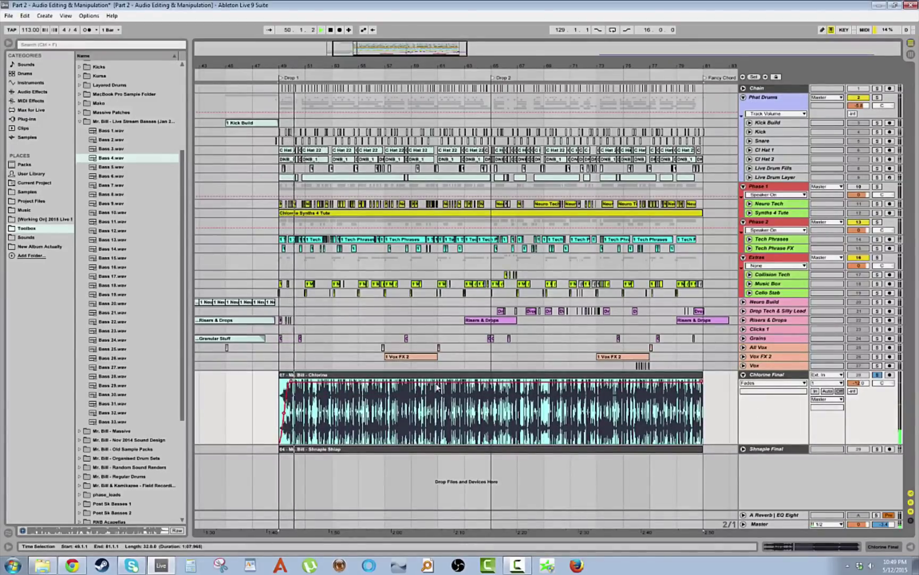
Raise the Chlorine Final track's volume for playback, undo that change, and collapse and unsolo the track
left_click_drag(858, 383, 858, 358)
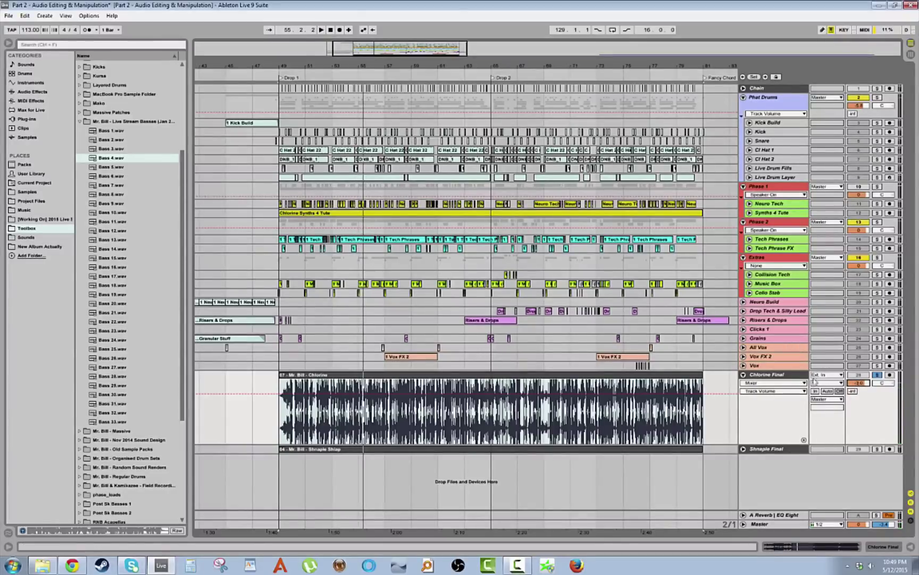
key("ctrl+z")
left_click(744, 374)
left_click(878, 374)
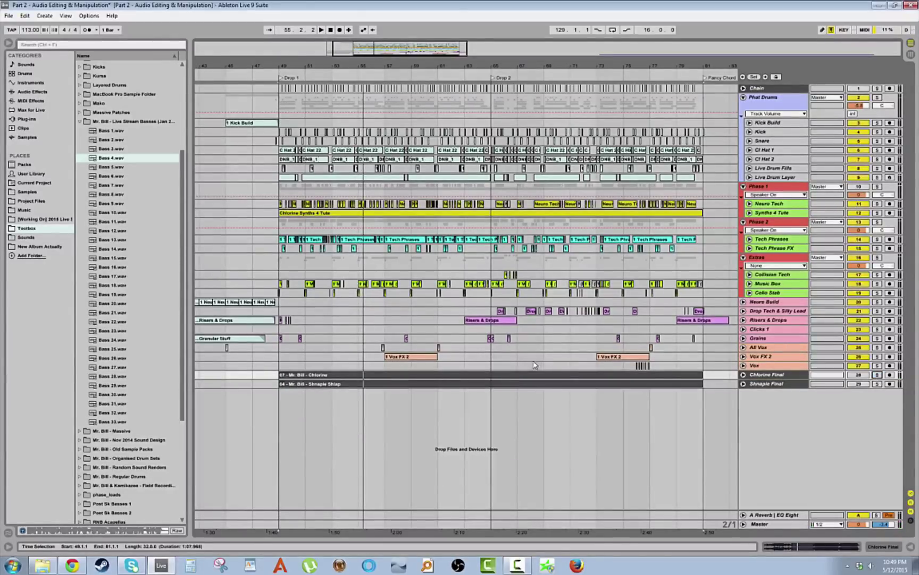
Place the insert marker on the Phase 2 group track at bar 41, the start of Build 2
left_click(308, 224)
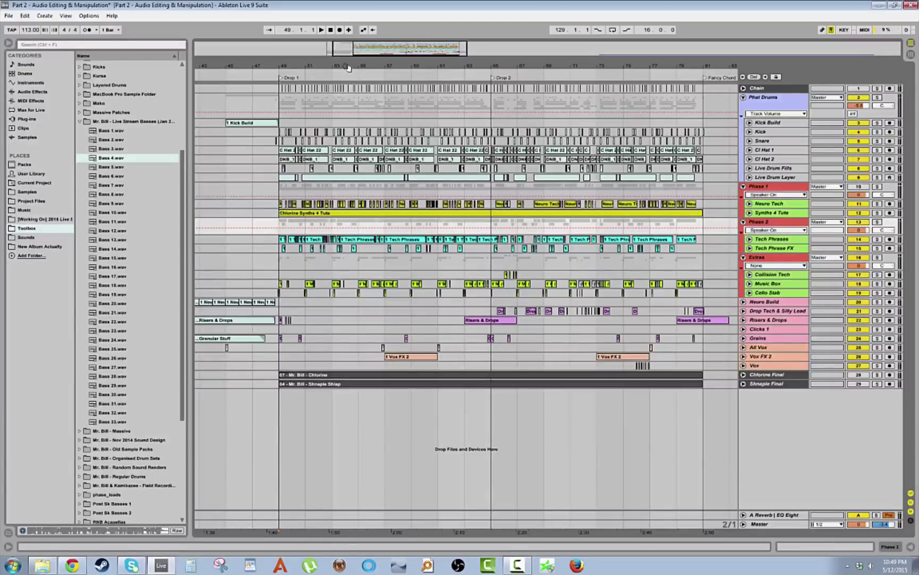
mouse_move(347, 67)
left_mouse_down()
mouse_move(403, 54)
mouse_move(352, 55)
left_mouse_up()
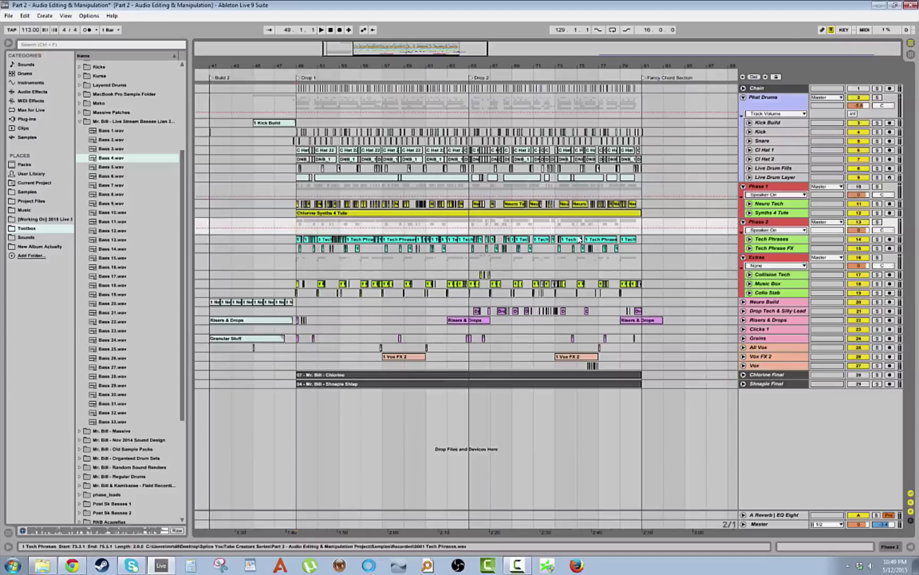
left_click(232, 268)
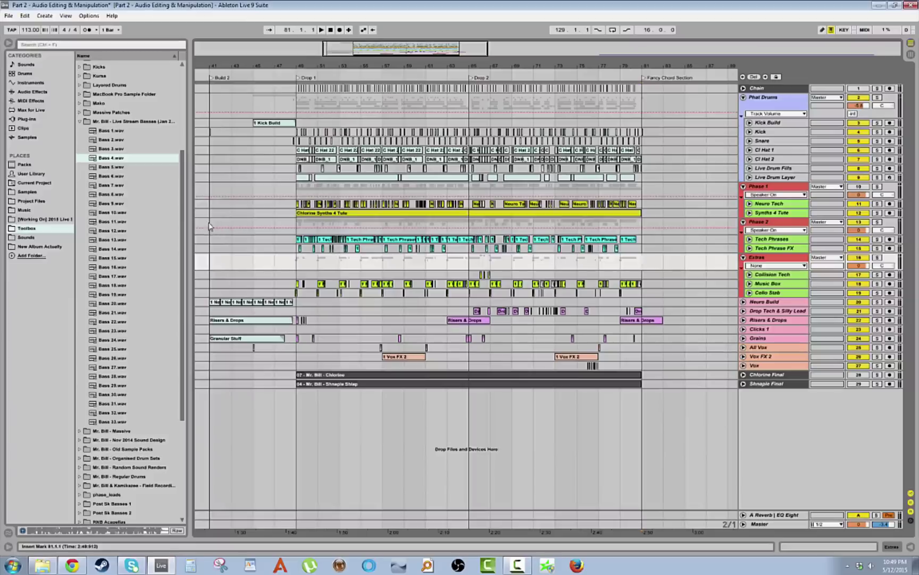
left_click(209, 226)
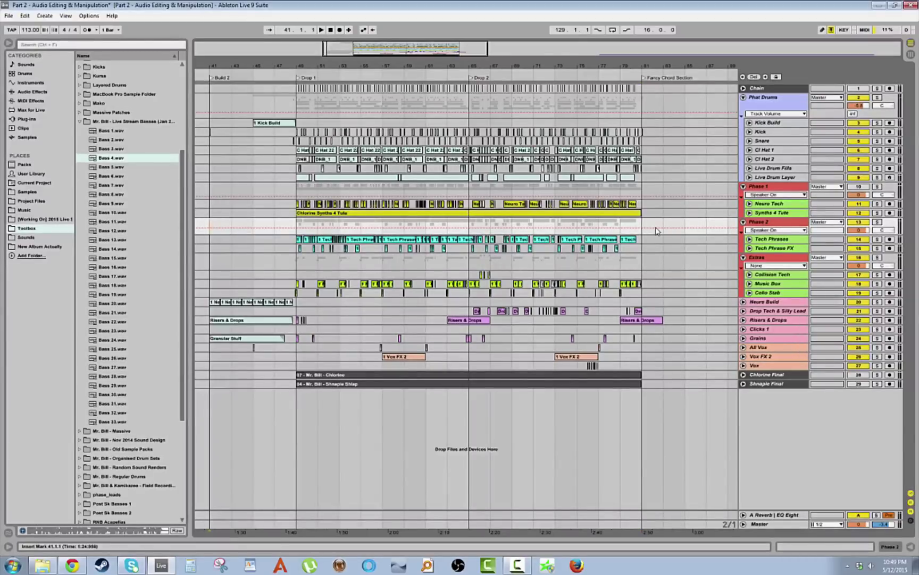